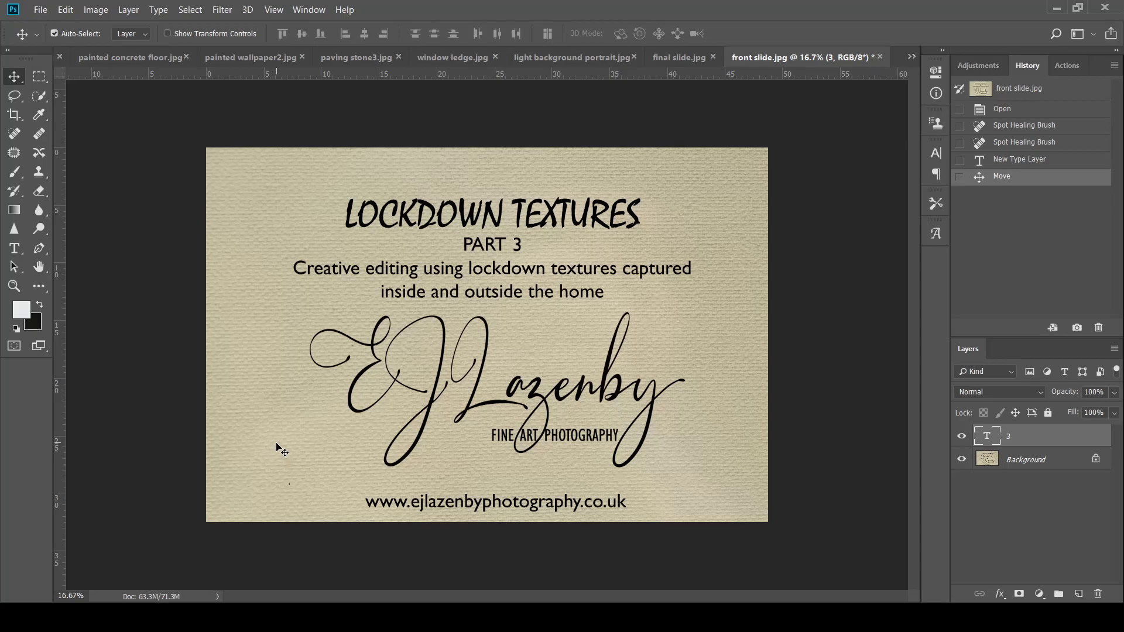
- Copy the window ledge.jpg texture into light background portrait.jpg as a new layer over the portrait
{"action": "left_click", "coordinate": [570, 57]}
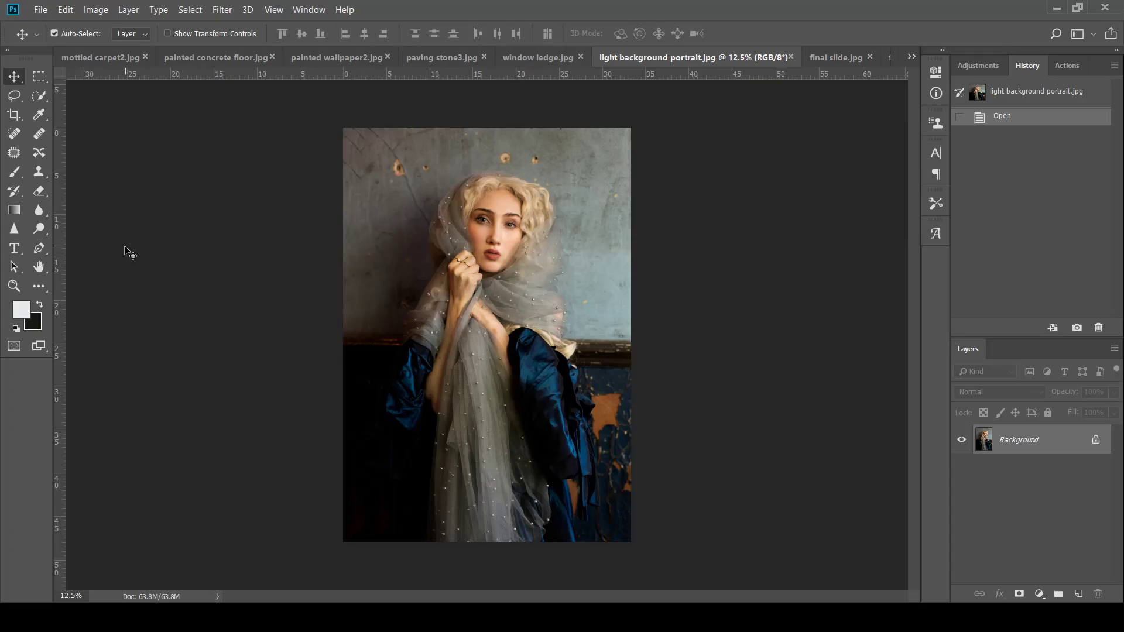
{"action": "left_click", "coordinate": [542, 56]}
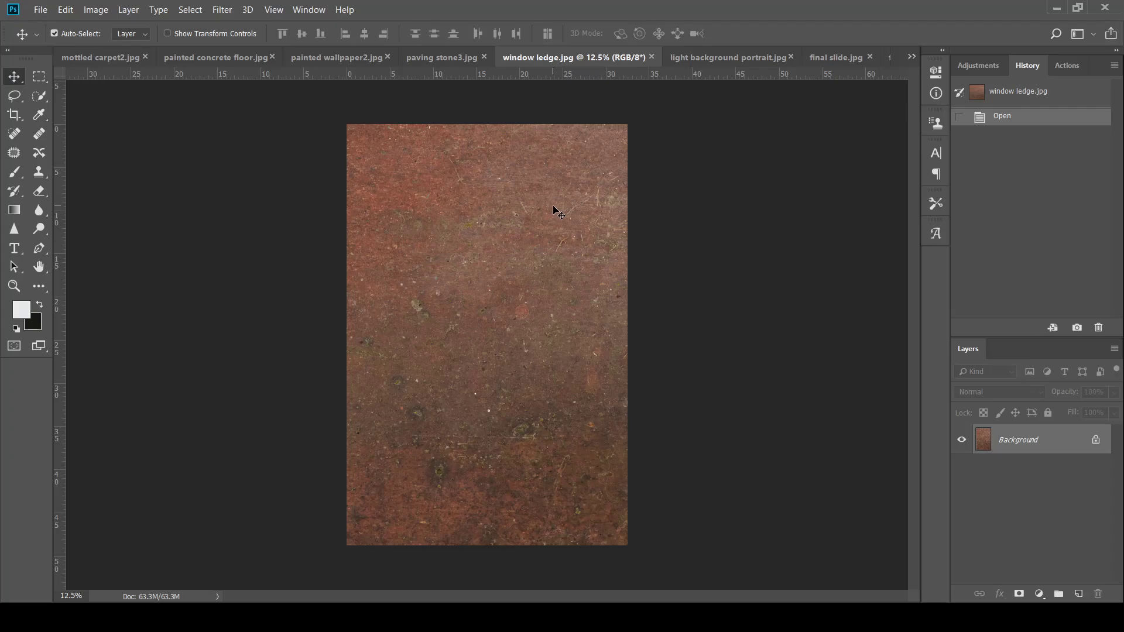
{"action": "left_click", "coordinate": [684, 59]}
{"action": "left_click_drag", "start_coordinate": [683, 58], "coordinate": [656, 71]}
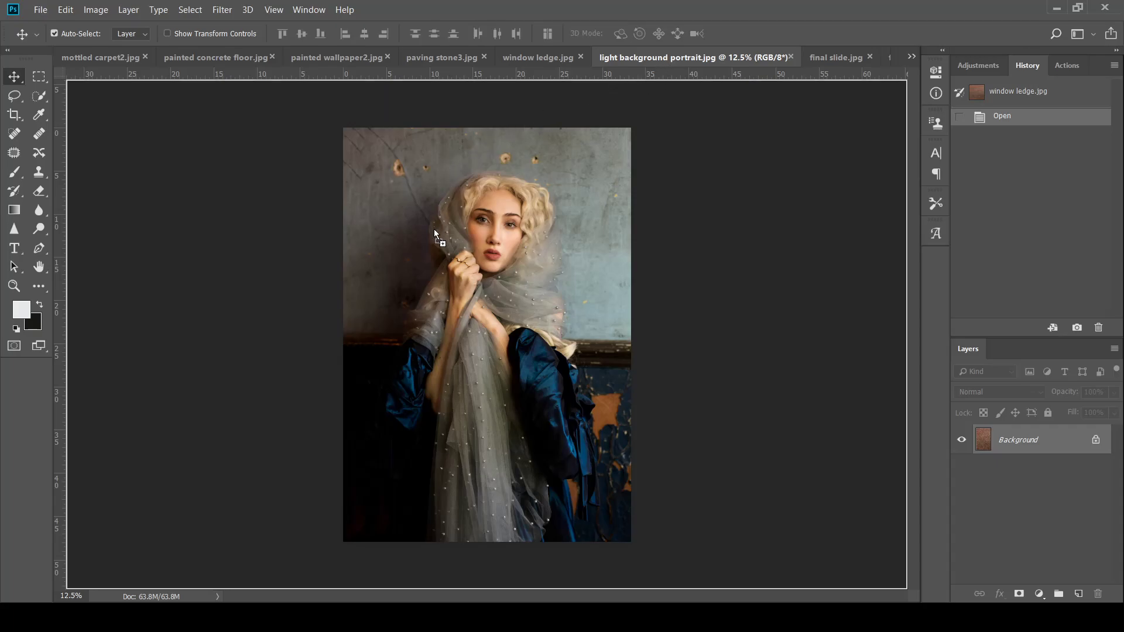
{"action": "left_click_drag", "start_coordinate": [435, 241], "coordinate": [451, 308]}
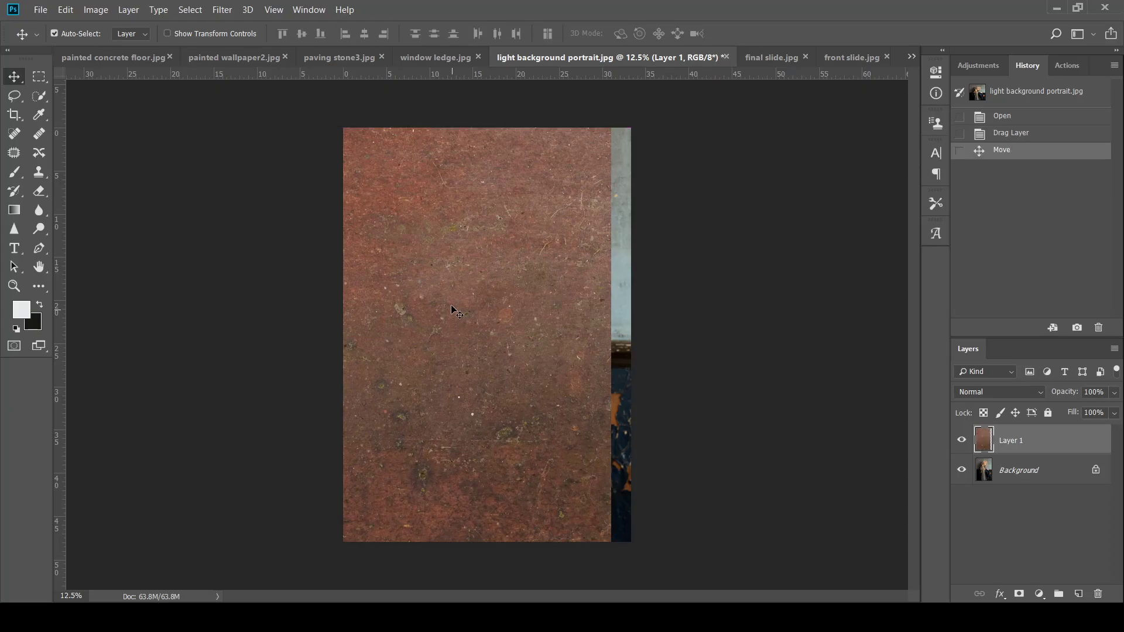
- Scale the window ledge texture layer so it covers the whole portrait
{"action": "key", "text": "ctrl+t"}
{"action": "left_click_drag", "start_coordinate": [610, 339], "coordinate": [631, 340]}
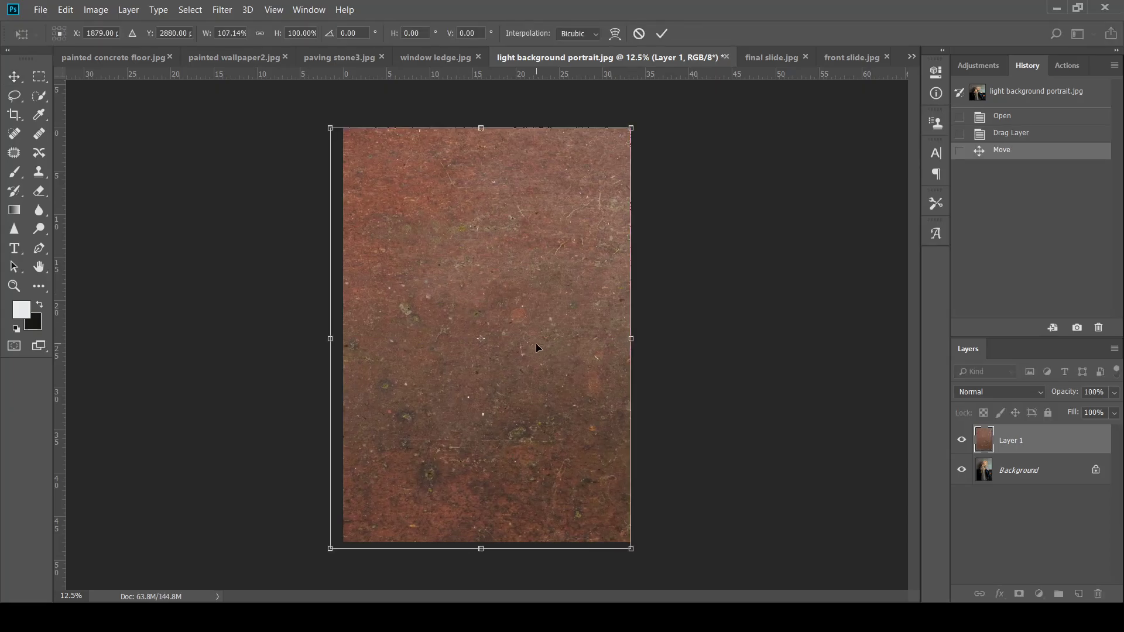
{"action": "key", "text": "Return"}
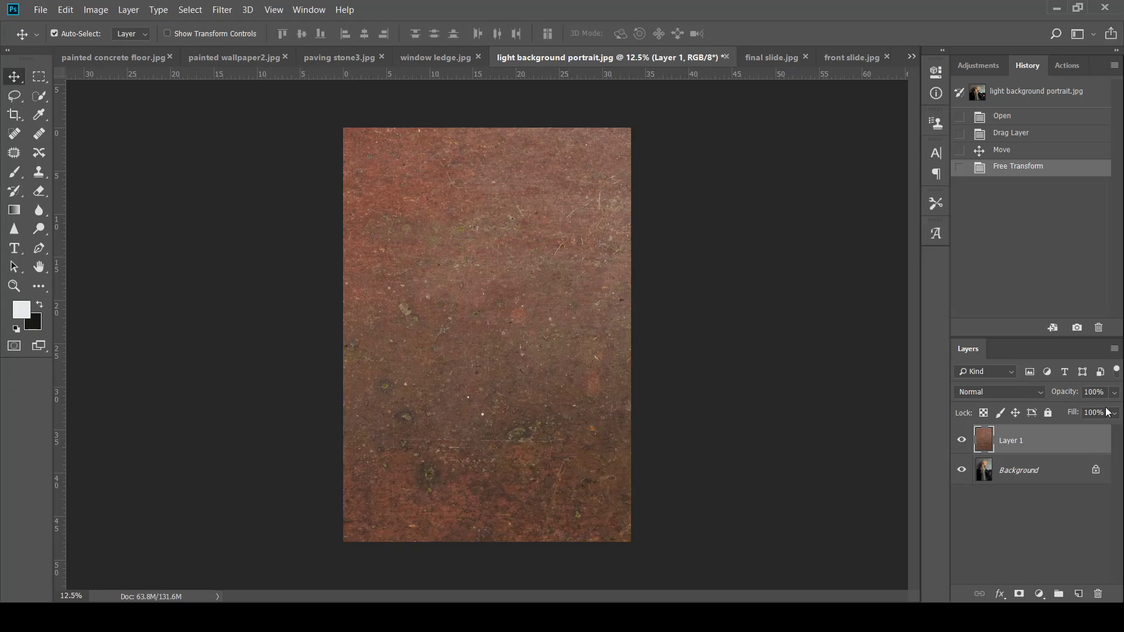
- Set the window ledge texture layer's opacity to 57% and add a layer mask to it
{"action": "left_click_drag", "start_coordinate": [1115, 411], "coordinate": [1083, 405]}
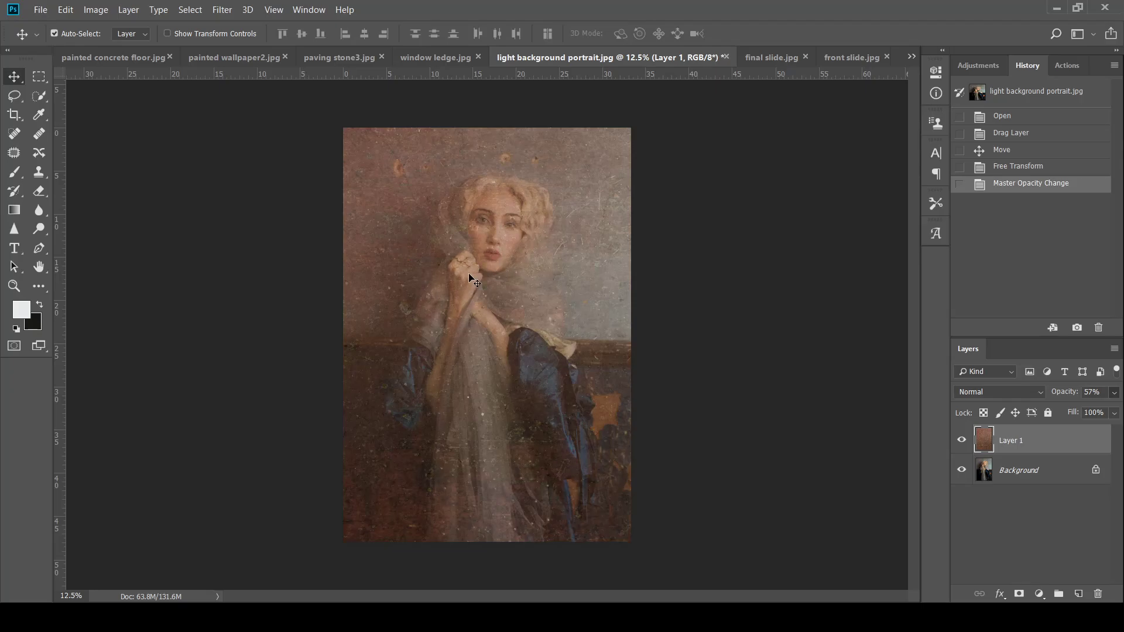
{"action": "left_click", "coordinate": [1019, 594]}
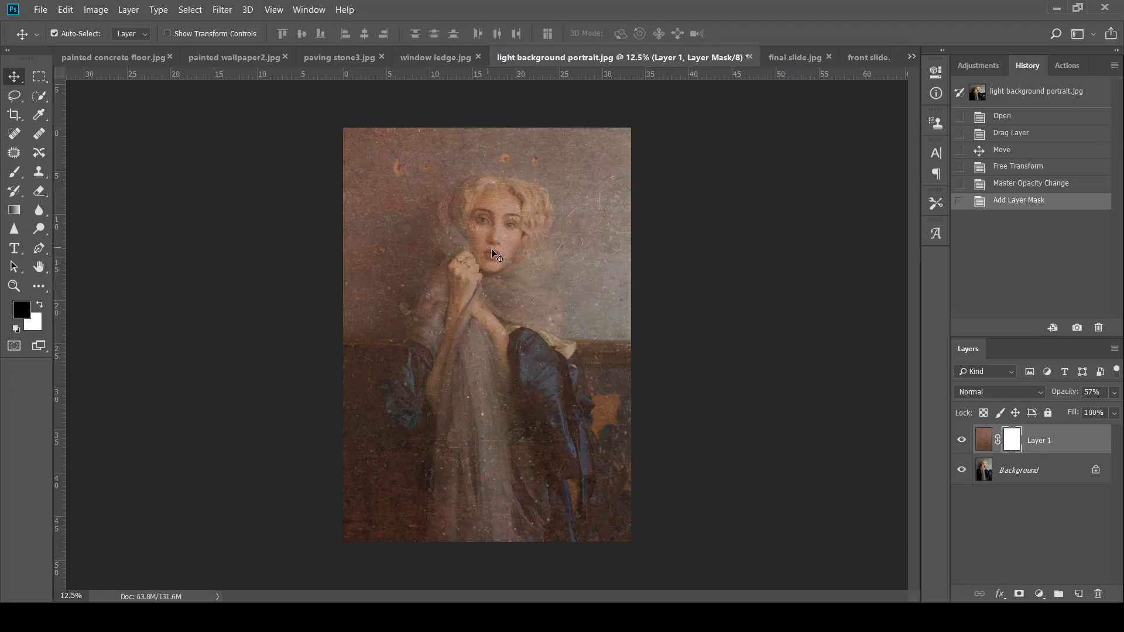
- Paint black on the layer mask over the woman's face with a 300 px brush at 28% opacity
{"action": "left_click", "coordinate": [14, 172]}
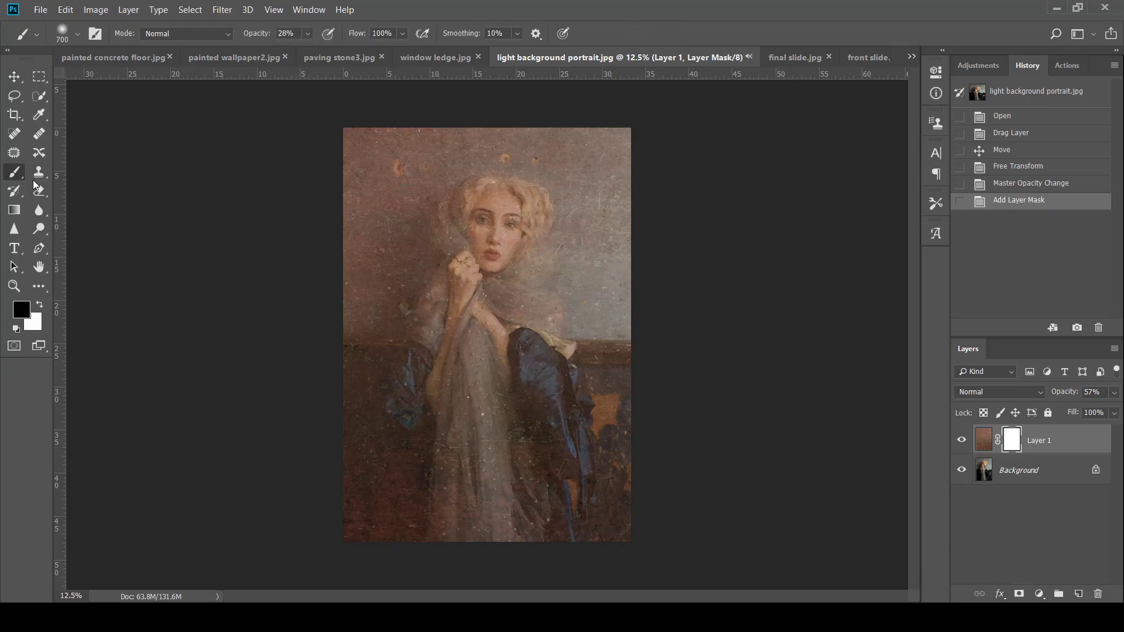
{"action": "key", "text": "bracketleft"}
{"action": "key", "text": "bracketleft"}
{"action": "key", "text": "bracketleft"}
{"action": "key", "text": "bracketleft"}
{"action": "left_click", "coordinate": [478, 234]}
{"action": "left_click", "coordinate": [475, 238]}
{"action": "left_click", "coordinate": [476, 237]}
{"action": "left_click", "coordinate": [503, 241]}
{"action": "left_click", "coordinate": [500, 259]}
{"action": "left_click_drag", "start_coordinate": [501, 259], "coordinate": [497, 263]}
{"action": "left_click_drag", "start_coordinate": [516, 211], "coordinate": [506, 249]}
{"action": "left_click_drag", "start_coordinate": [508, 219], "coordinate": [492, 255]}
{"action": "left_click_drag", "start_coordinate": [484, 217], "coordinate": [498, 260]}
- Mask the texture off the woman's hands, forearms and blue sleeves with the same brush
{"action": "mouse_move", "coordinate": [498, 205]}
{"action": "left_mouse_down"}
{"action": "mouse_move", "coordinate": [434, 295]}
{"action": "mouse_move", "coordinate": [459, 272]}
{"action": "mouse_move", "coordinate": [460, 291]}
{"action": "mouse_move", "coordinate": [465, 257]}
{"action": "mouse_move", "coordinate": [436, 356]}
{"action": "left_mouse_up"}
{"action": "left_click_drag", "start_coordinate": [460, 289], "coordinate": [430, 400]}
{"action": "left_click_drag", "start_coordinate": [485, 314], "coordinate": [511, 383]}
{"action": "left_click_drag", "start_coordinate": [469, 282], "coordinate": [472, 267]}
{"action": "mouse_move", "coordinate": [519, 350]}
{"action": "left_mouse_down"}
{"action": "mouse_move", "coordinate": [531, 380]}
{"action": "mouse_move", "coordinate": [544, 380]}
{"action": "mouse_move", "coordinate": [553, 404]}
{"action": "left_mouse_up"}
{"action": "left_click_drag", "start_coordinate": [561, 410], "coordinate": [578, 465]}
{"action": "left_click_drag", "start_coordinate": [576, 427], "coordinate": [587, 471]}
{"action": "mouse_move", "coordinate": [555, 358]}
{"action": "left_mouse_down"}
{"action": "mouse_move", "coordinate": [543, 418]}
{"action": "mouse_move", "coordinate": [523, 413]}
{"action": "mouse_move", "coordinate": [513, 393]}
{"action": "mouse_move", "coordinate": [524, 414]}
{"action": "left_mouse_up"}
{"action": "left_click_drag", "start_coordinate": [522, 413], "coordinate": [523, 407]}
{"action": "mouse_move", "coordinate": [413, 352]}
{"action": "left_mouse_down"}
{"action": "mouse_move", "coordinate": [420, 373]}
{"action": "mouse_move", "coordinate": [402, 408]}
{"action": "left_mouse_up"}
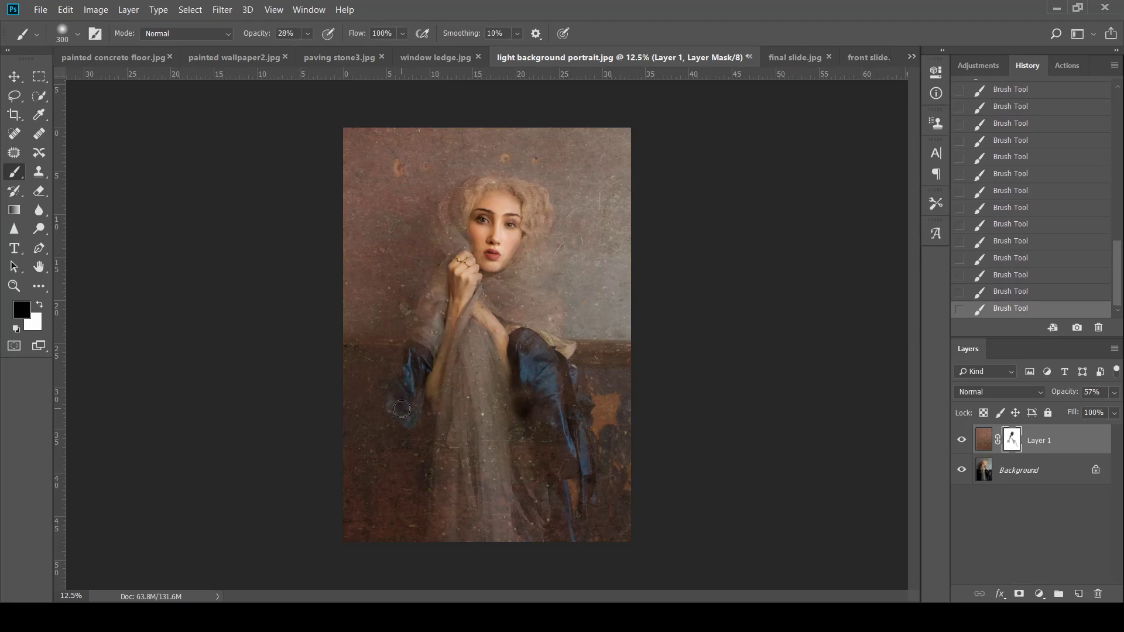
- Enlarge the brush to 1000 px, set its opacity to 13% and softly mask the texture over the blue sleeves and dress
{"action": "key", "text": "bracketright"}
{"action": "key", "text": "bracketright"}
{"action": "key", "text": "bracketright"}
{"action": "key", "text": "bracketright"}
{"action": "key", "text": "bracketright"}
{"action": "key", "text": "bracketright"}
{"action": "key", "text": "bracketright"}
{"action": "mouse_move", "coordinate": [400, 377]}
{"action": "left_mouse_down"}
{"action": "mouse_move", "coordinate": [437, 327]}
{"action": "mouse_move", "coordinate": [393, 348]}
{"action": "mouse_move", "coordinate": [383, 375]}
{"action": "mouse_move", "coordinate": [382, 416]}
{"action": "mouse_move", "coordinate": [418, 434]}
{"action": "mouse_move", "coordinate": [416, 481]}
{"action": "mouse_move", "coordinate": [487, 445]}
{"action": "mouse_move", "coordinate": [529, 474]}
{"action": "mouse_move", "coordinate": [537, 497]}
{"action": "mouse_move", "coordinate": [547, 429]}
{"action": "mouse_move", "coordinate": [602, 463]}
{"action": "mouse_move", "coordinate": [521, 326]}
{"action": "mouse_move", "coordinate": [559, 341]}
{"action": "mouse_move", "coordinate": [519, 349]}
{"action": "left_mouse_up"}
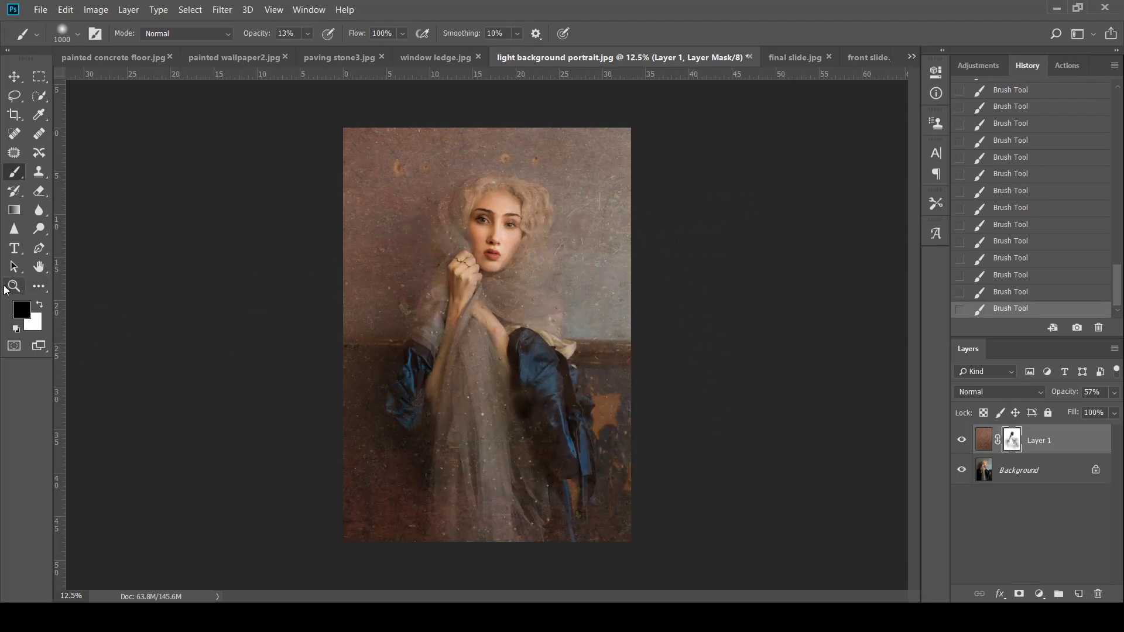
{"action": "left_click", "coordinate": [14, 266]}
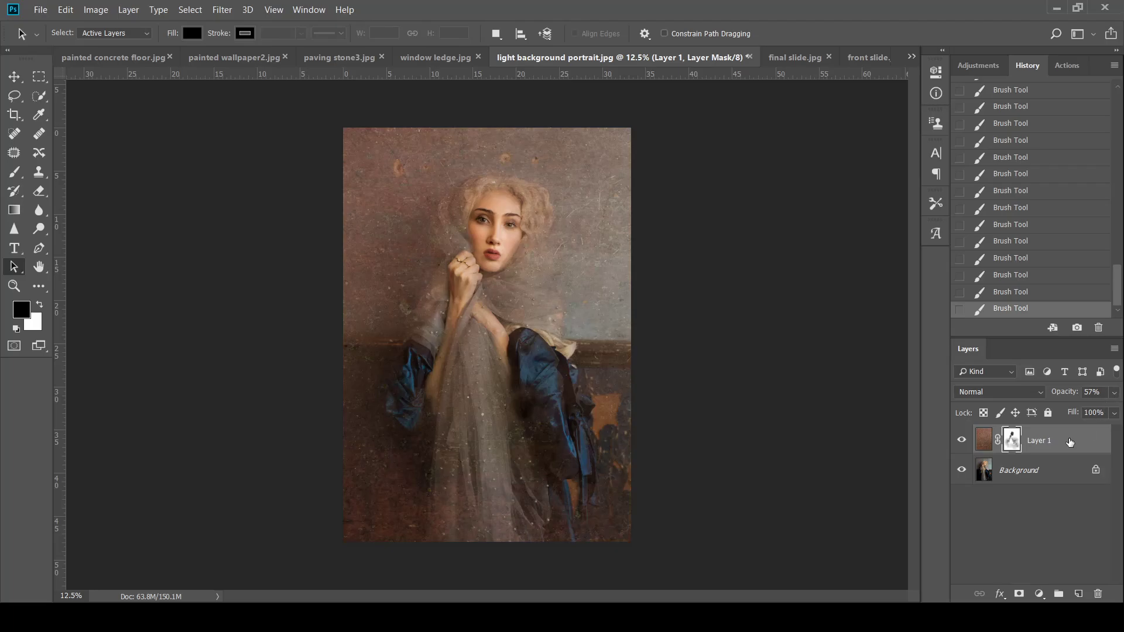
- Set the window ledge texture layer's blend mode to Soft Light and its opacity to 100%
{"action": "left_click", "coordinate": [984, 443]}
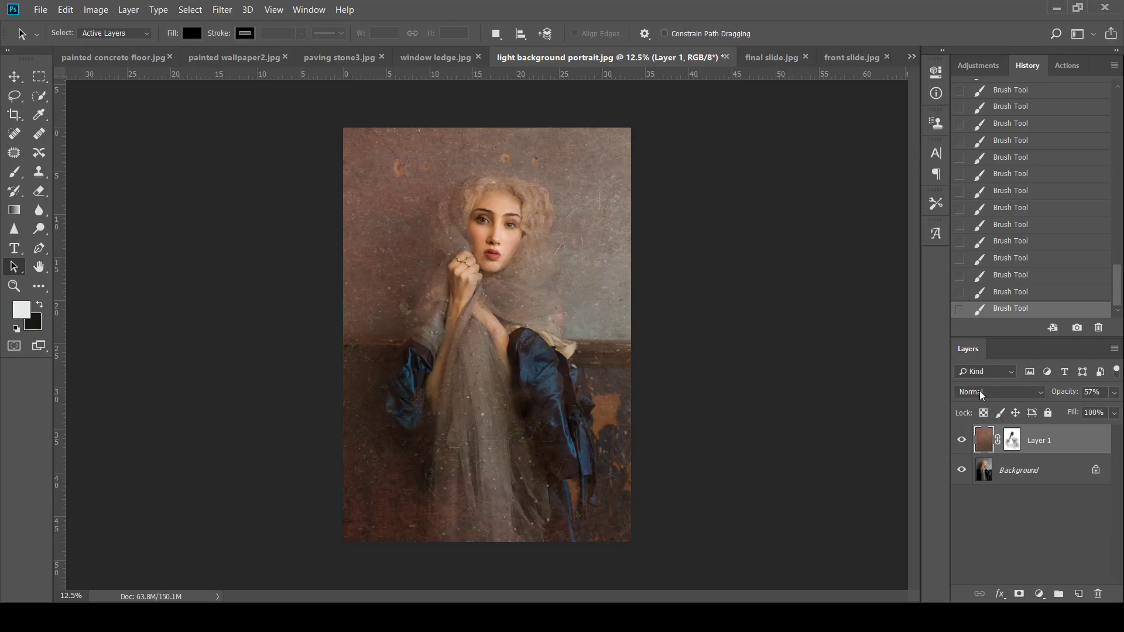
{"action": "left_click", "coordinate": [1041, 398]}
{"action": "left_click", "coordinate": [994, 214]}
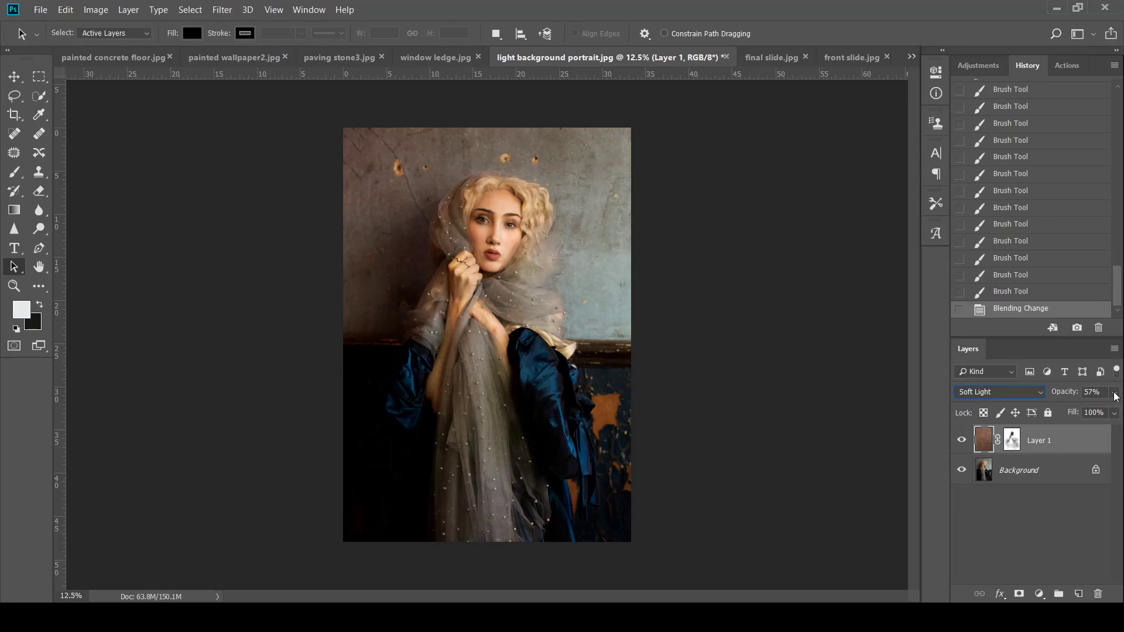
{"action": "key", "text": "0"}
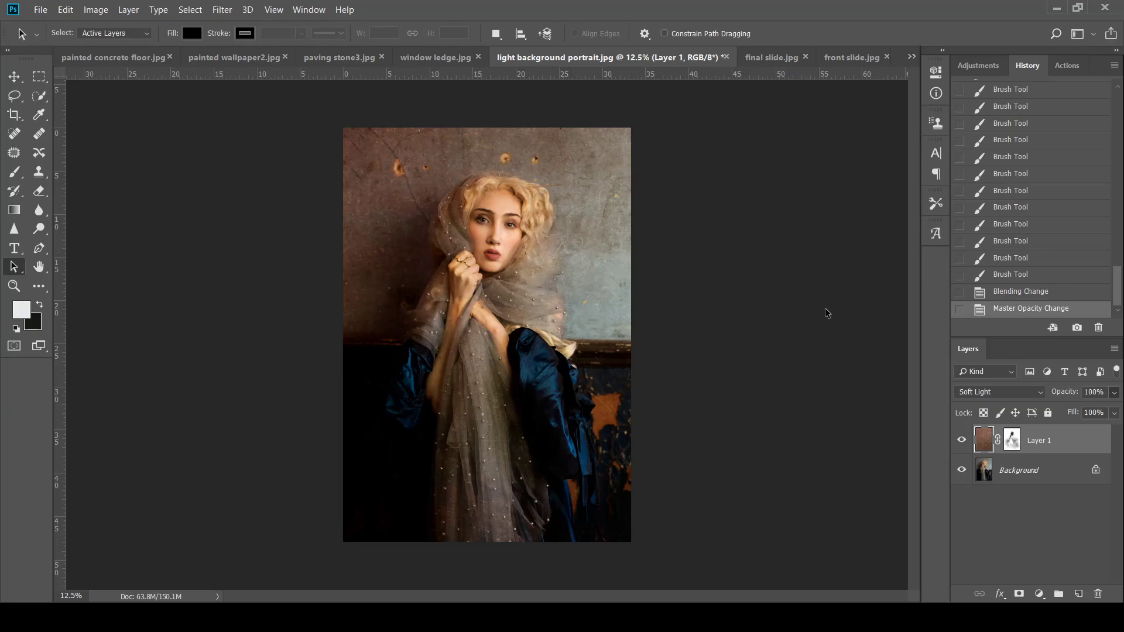
- Set the texture layer to Screen at 48% opacity, and hide and show it to compare with the original portrait
{"action": "left_click", "coordinate": [1041, 397]}
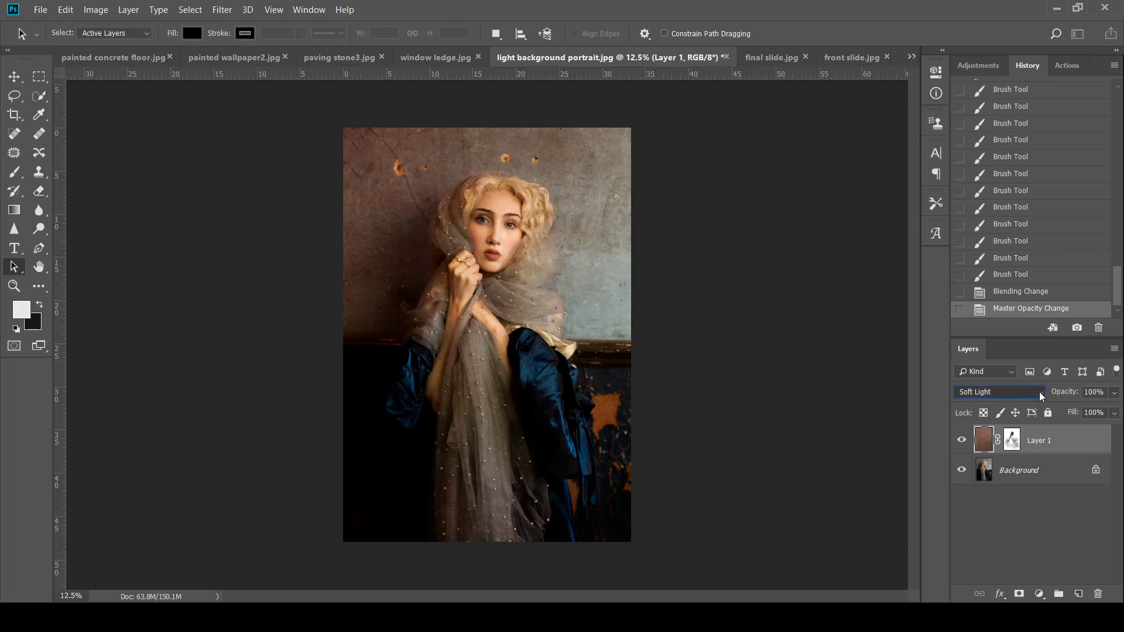
{"action": "left_click", "coordinate": [1003, 147]}
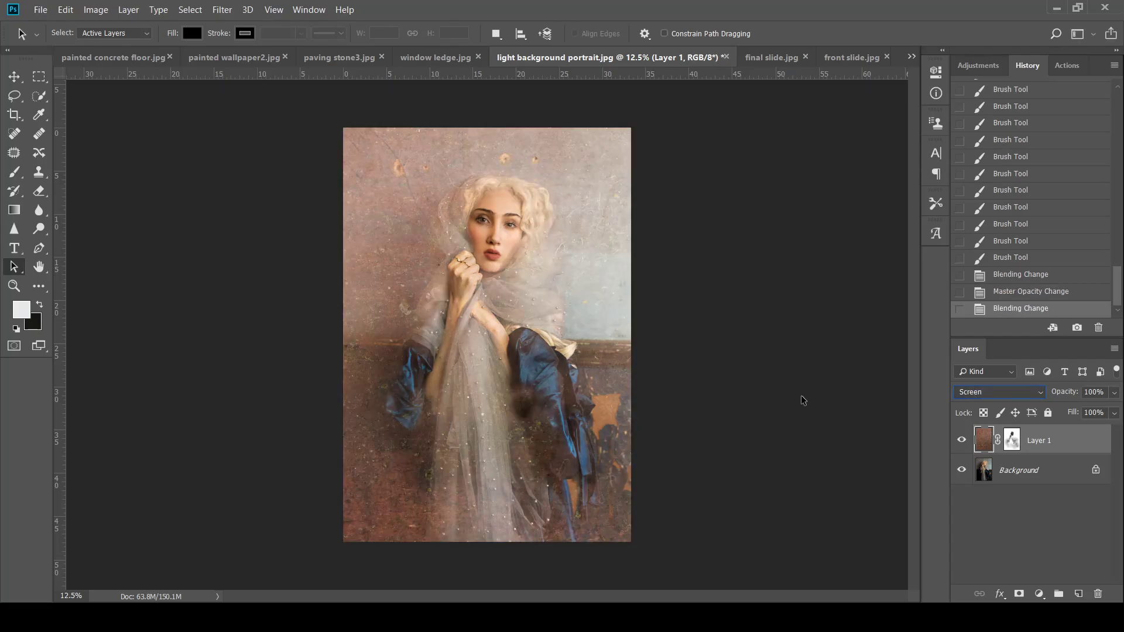
{"action": "left_click", "coordinate": [1114, 392]}
{"action": "left_click_drag", "start_coordinate": [1112, 409], "coordinate": [1075, 412]}
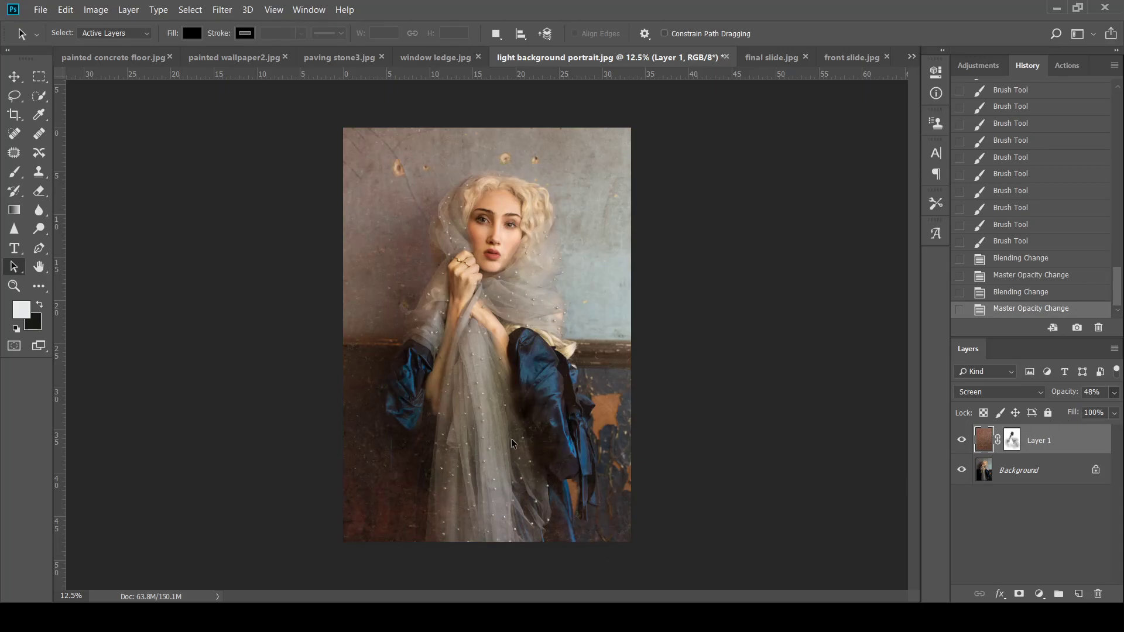
{"action": "left_click", "coordinate": [962, 441]}
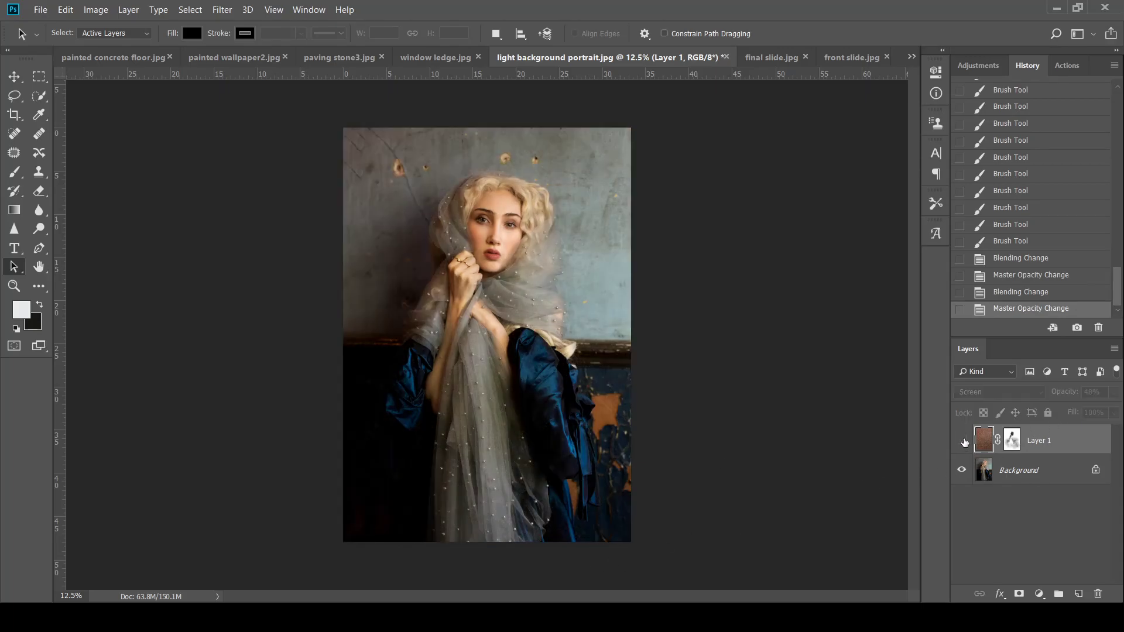
{"action": "left_click", "coordinate": [961, 441]}
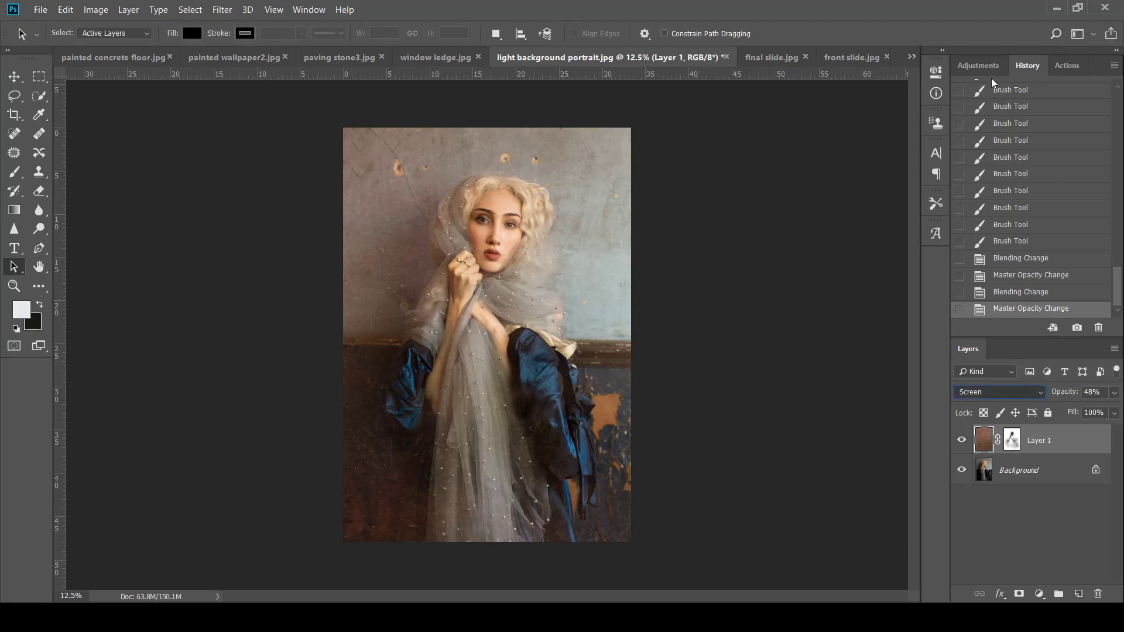
- Set the texture layer's blend mode to Multiply and its opacity to 100%
{"action": "key", "text": "alt+shift+m"}
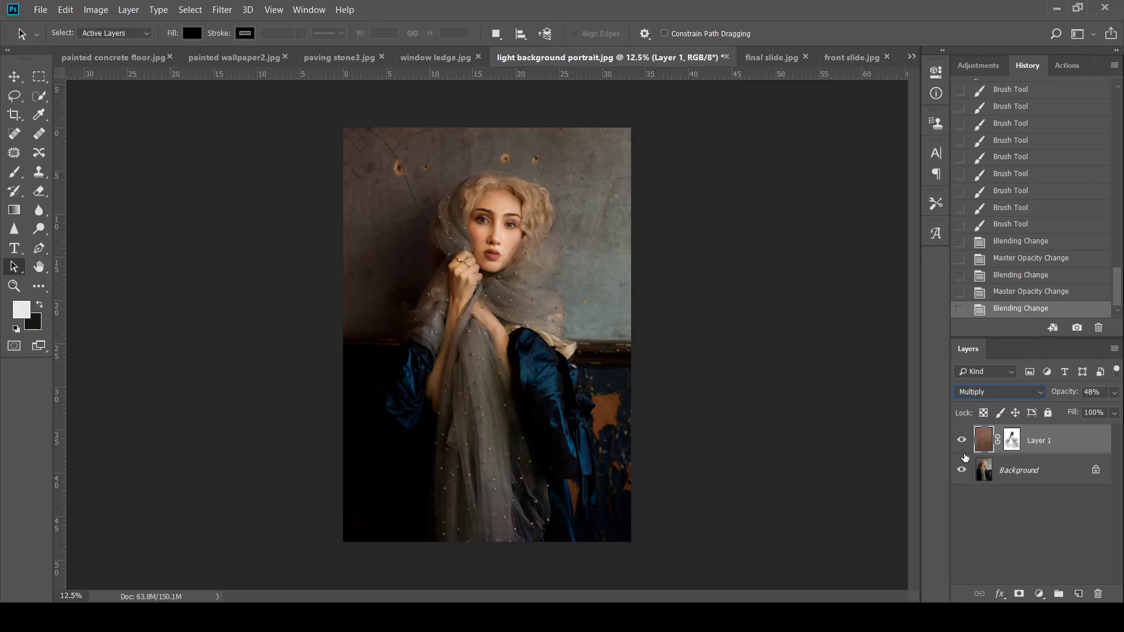
{"action": "left_click", "coordinate": [1115, 395]}
{"action": "left_click_drag", "start_coordinate": [1081, 415], "coordinate": [1117, 417]}
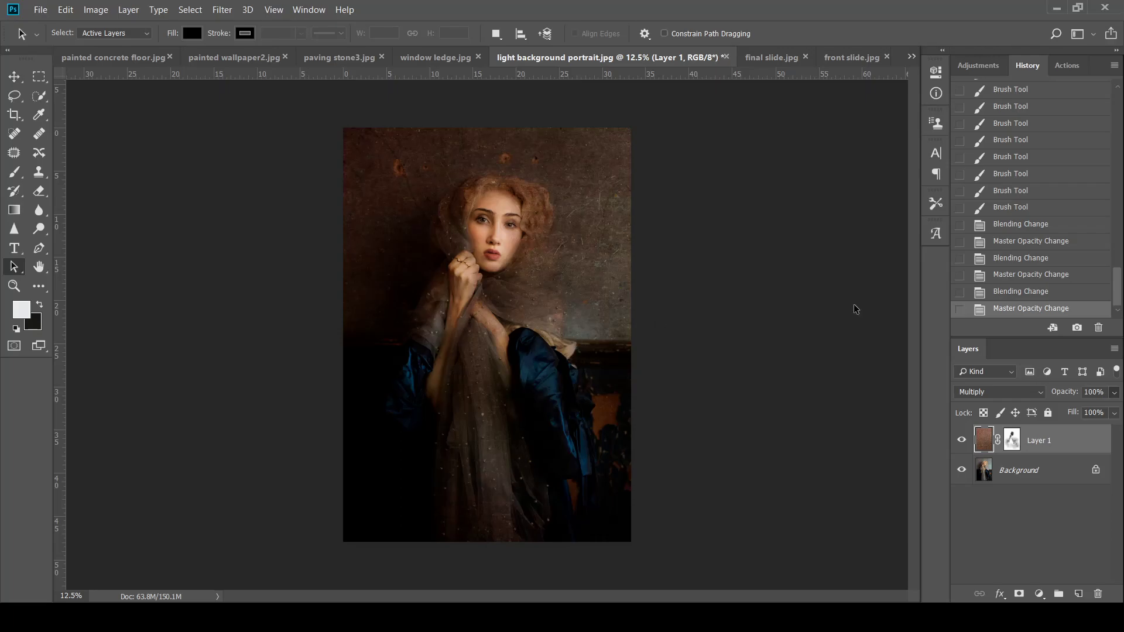
- Paint black on the layer mask over the hair, arms and veil with the 1000 px brush at 13% opacity
{"action": "left_click", "coordinate": [1011, 440]}
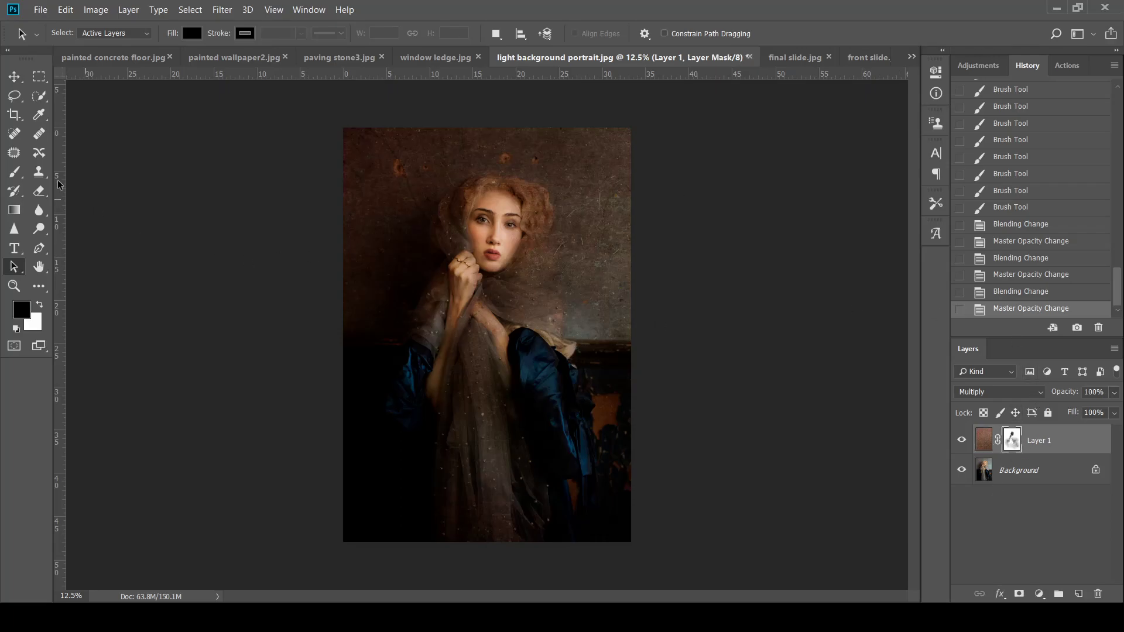
{"action": "left_click", "coordinate": [14, 172]}
{"action": "mouse_move", "coordinate": [545, 217]}
{"action": "left_mouse_down"}
{"action": "mouse_move", "coordinate": [509, 202]}
{"action": "mouse_move", "coordinate": [529, 243]}
{"action": "mouse_move", "coordinate": [520, 250]}
{"action": "left_mouse_up"}
{"action": "left_click_drag", "start_coordinate": [472, 211], "coordinate": [467, 222]}
{"action": "left_click_drag", "start_coordinate": [466, 221], "coordinate": [466, 234]}
{"action": "left_click", "coordinate": [473, 261]}
{"action": "left_click", "coordinate": [451, 303]}
{"action": "left_click", "coordinate": [444, 315]}
{"action": "left_click", "coordinate": [442, 324]}
{"action": "left_click", "coordinate": [466, 358]}
{"action": "left_click", "coordinate": [470, 380]}
{"action": "left_click", "coordinate": [476, 425]}
{"action": "left_click_drag", "start_coordinate": [475, 429], "coordinate": [478, 485]}
{"action": "left_click", "coordinate": [520, 309]}
{"action": "left_click", "coordinate": [532, 295]}
{"action": "left_click_drag", "start_coordinate": [529, 269], "coordinate": [529, 244]}
{"action": "left_click", "coordinate": [531, 226]}
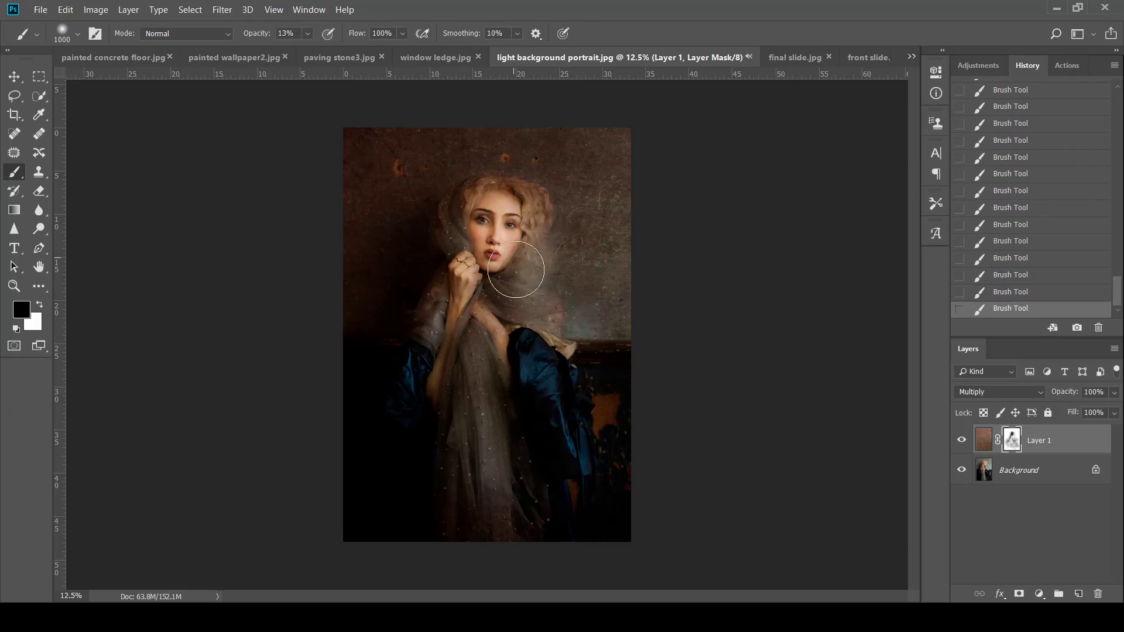
{"action": "key", "text": "a"}
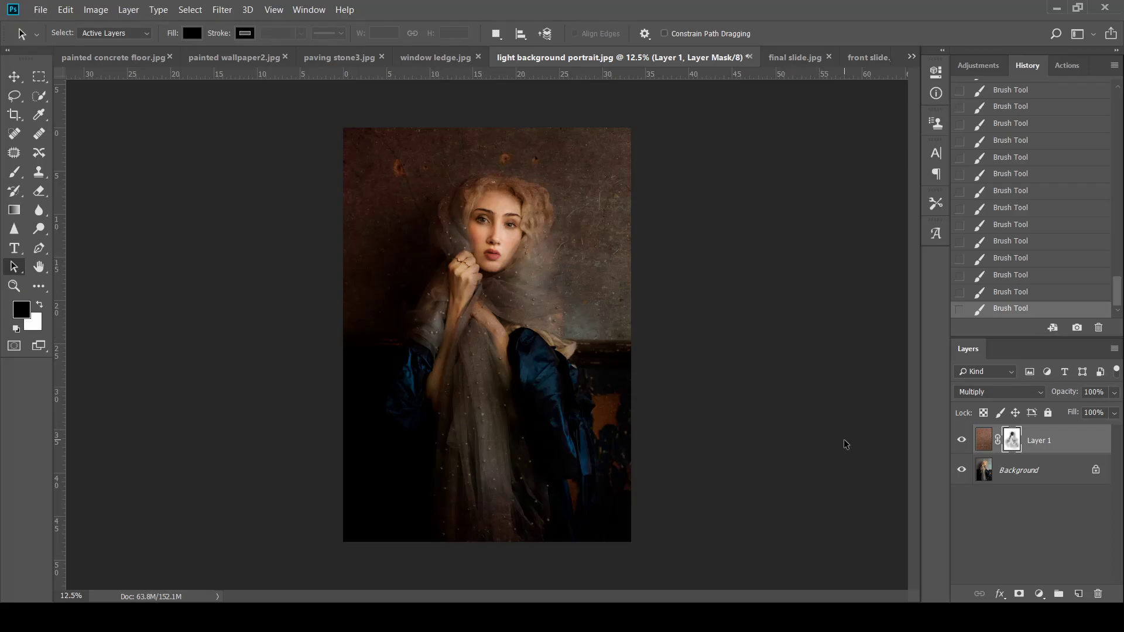
- Review the window ledge.jpg texture, delete its masked layer from the portrait and close window ledge.jpg
{"action": "left_click", "coordinate": [422, 59]}
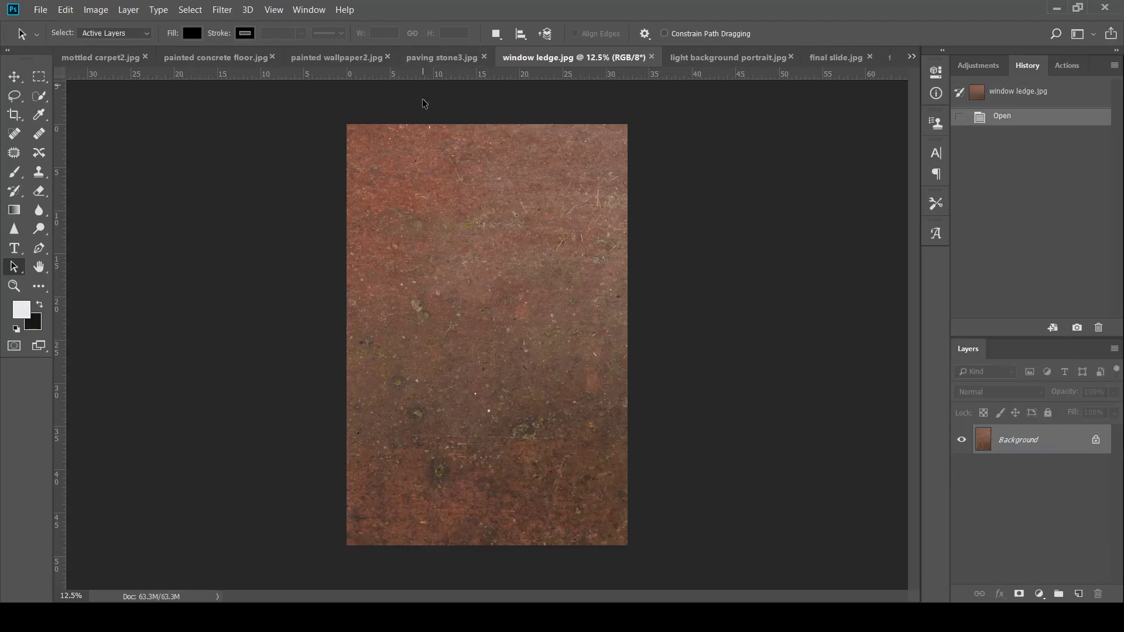
{"action": "left_click", "coordinate": [729, 62]}
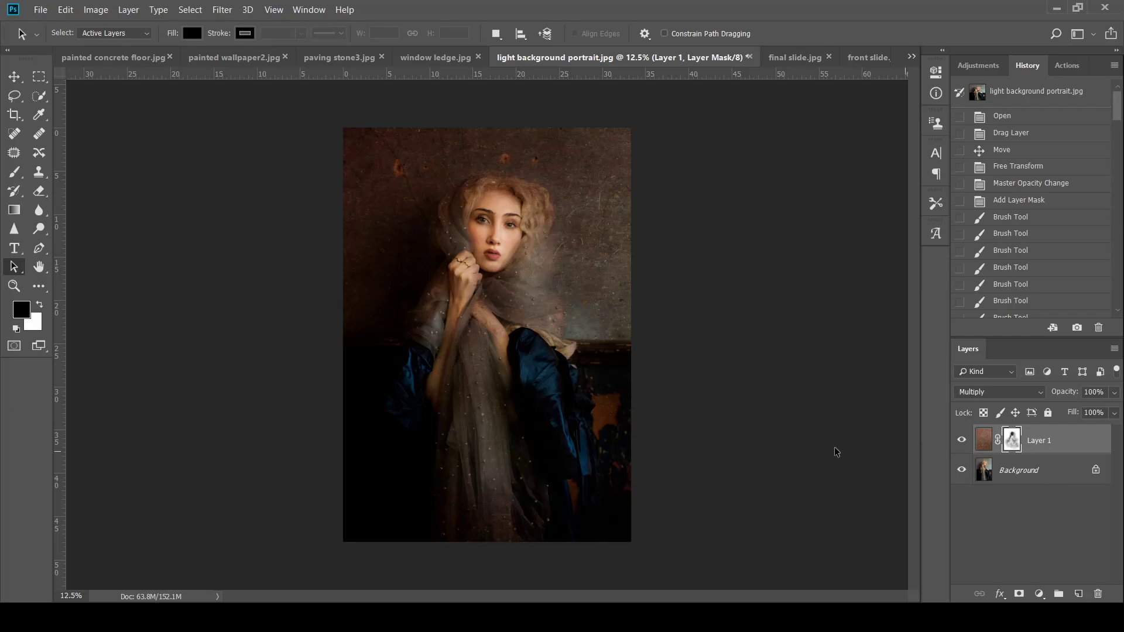
{"action": "left_click_drag", "start_coordinate": [1061, 443], "coordinate": [1097, 593]}
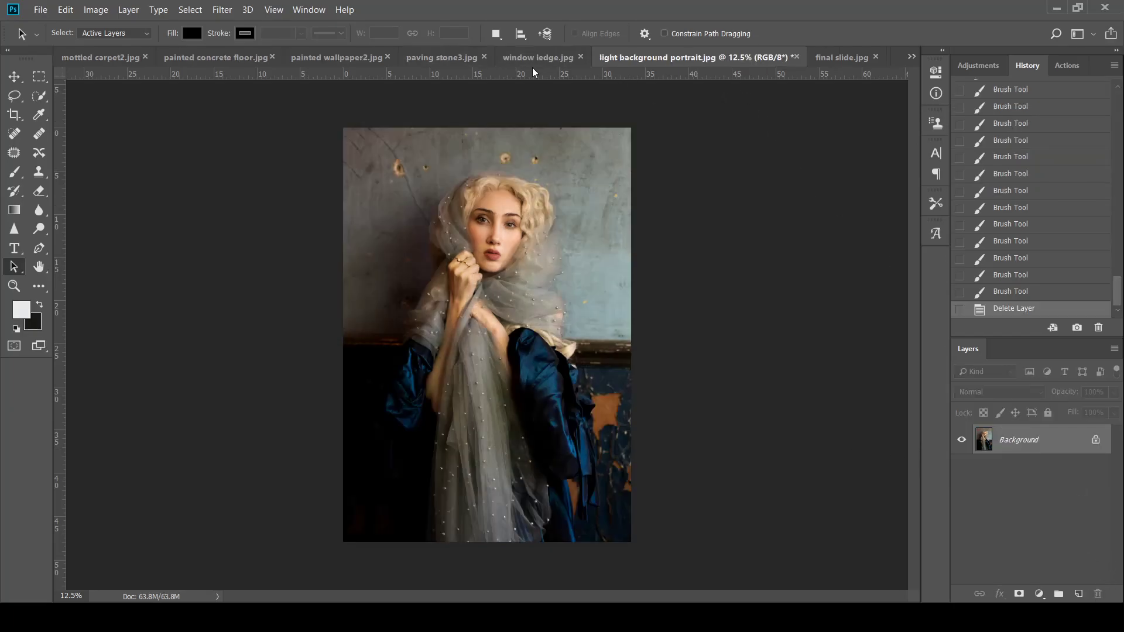
{"action": "left_click", "coordinate": [580, 58]}
- Copy the paving stone3.jpg texture into light background portrait.jpg as a new layer with the Move tool
{"action": "left_click", "coordinate": [527, 59]}
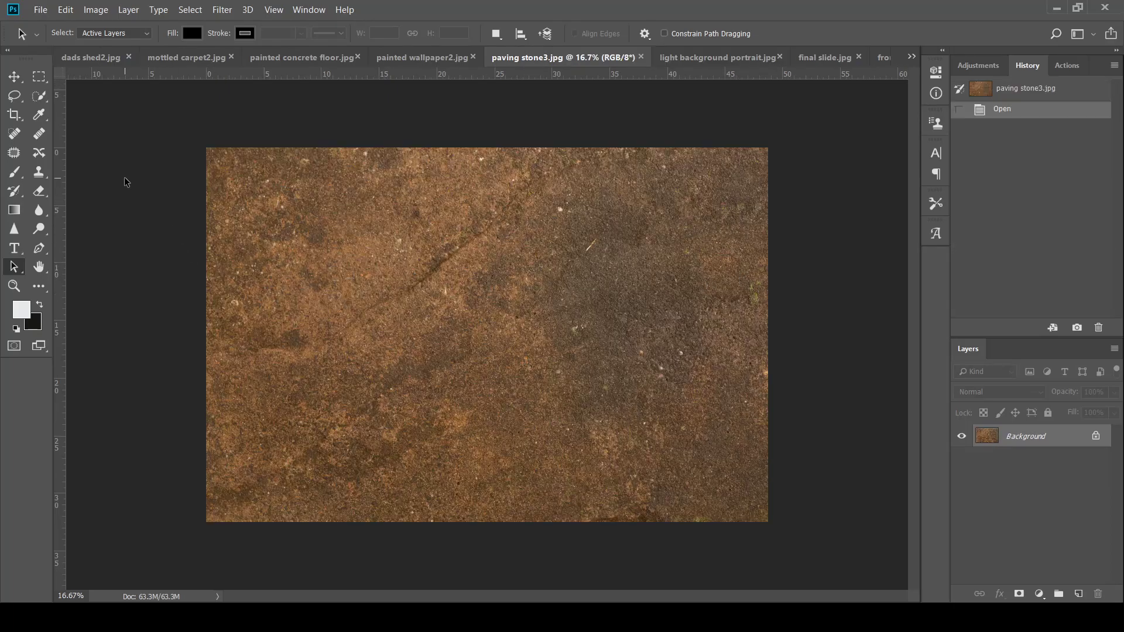
{"action": "left_click", "coordinate": [15, 77]}
{"action": "left_click_drag", "start_coordinate": [680, 59], "coordinate": [515, 236]}
- Rotate the paving stone texture layer 90 degrees, then position and scale it to cover the whole portrait
{"action": "key", "text": "ctrl+t"}
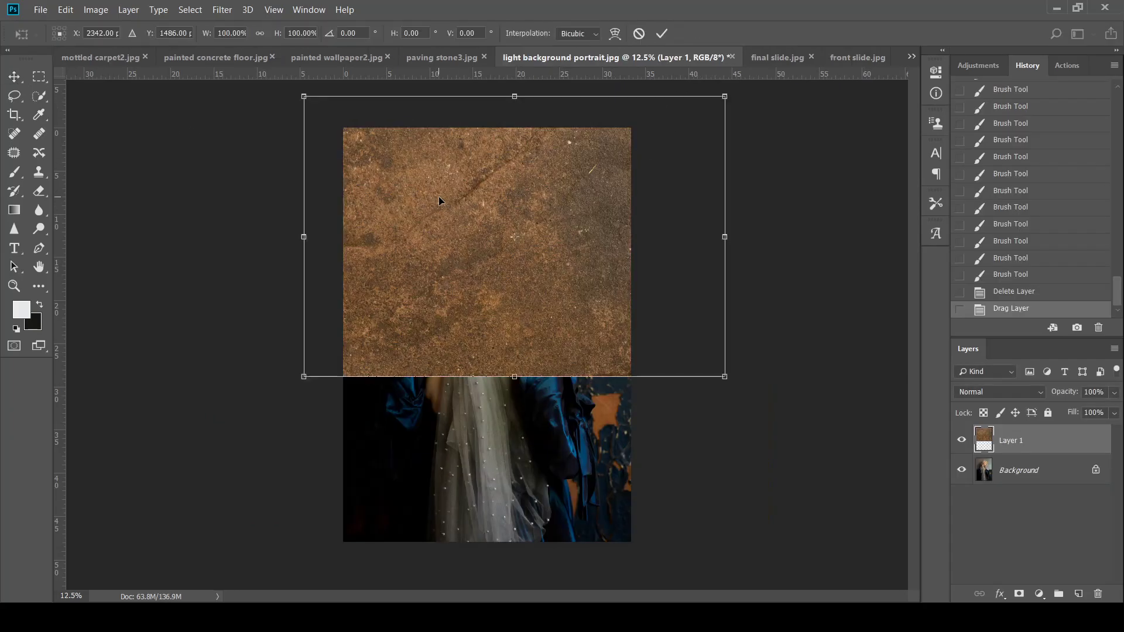
{"action": "left_click_drag", "start_coordinate": [716, 404], "coordinate": [380, 452]}
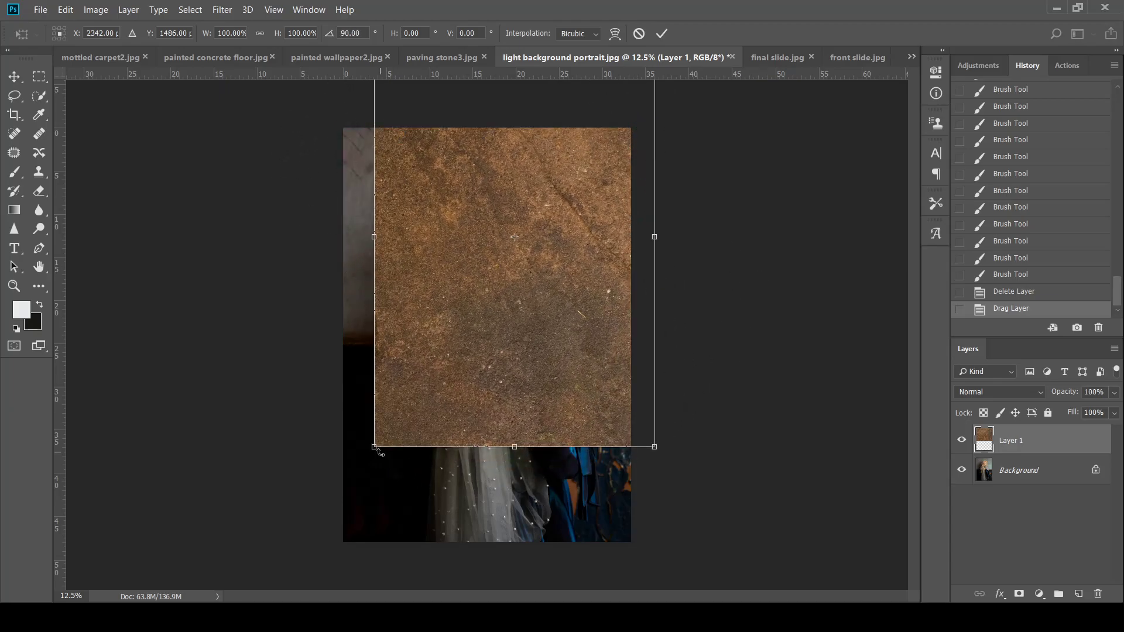
{"action": "left_click_drag", "start_coordinate": [531, 319], "coordinate": [499, 413]}
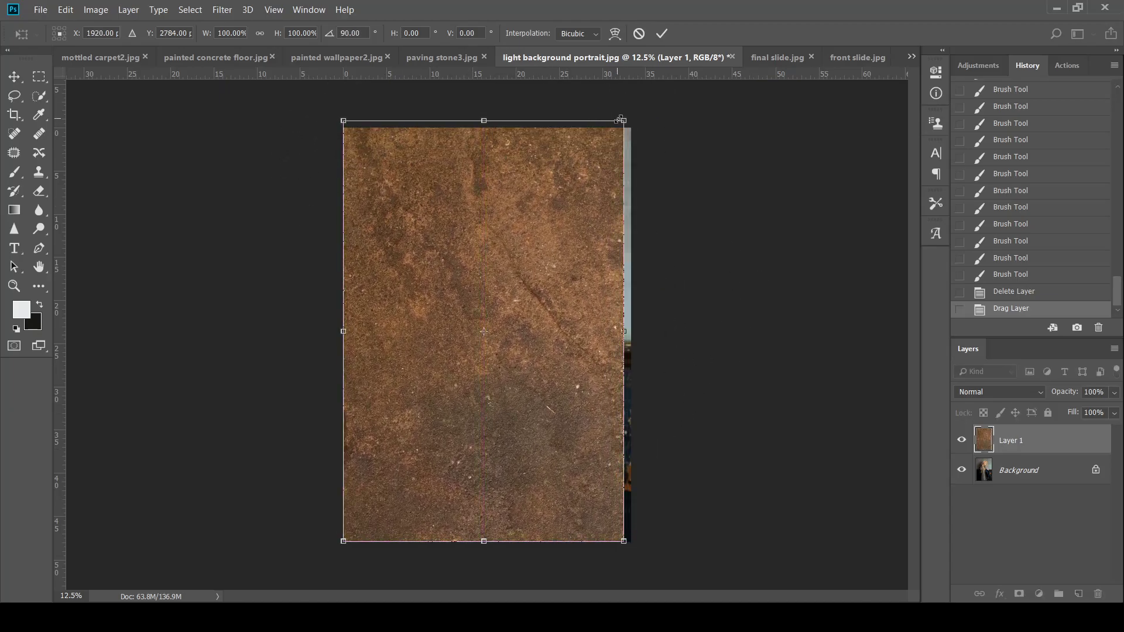
{"action": "key", "text": "Return"}
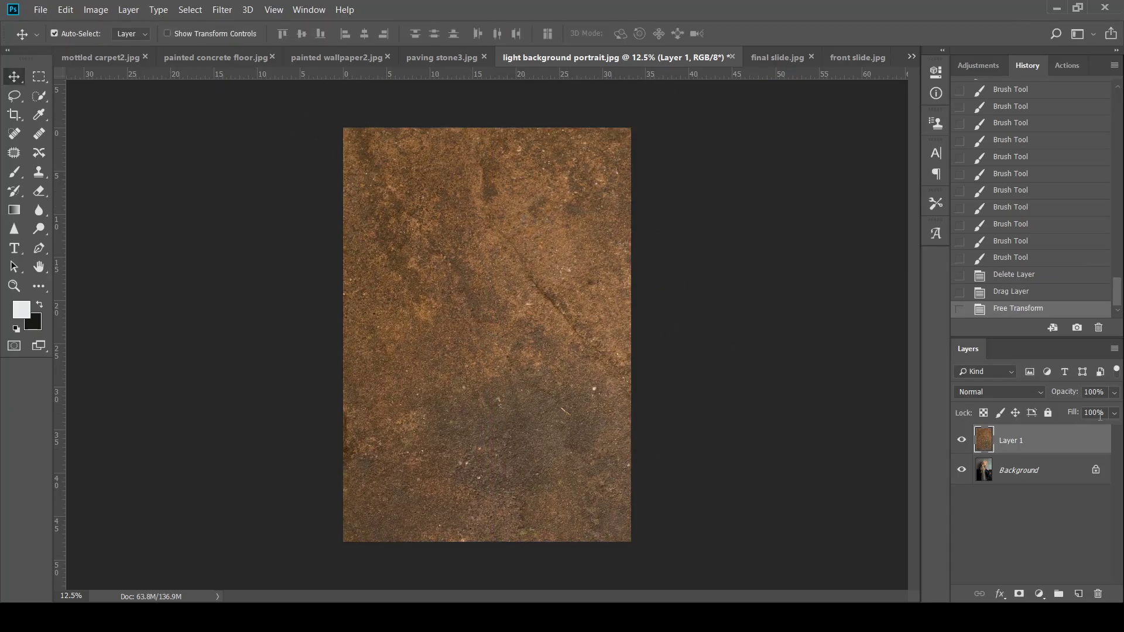
- Set the paving stone texture layer's opacity to 54% and add a layer mask to it
{"action": "key", "text": "6"}
{"action": "key", "text": "7"}
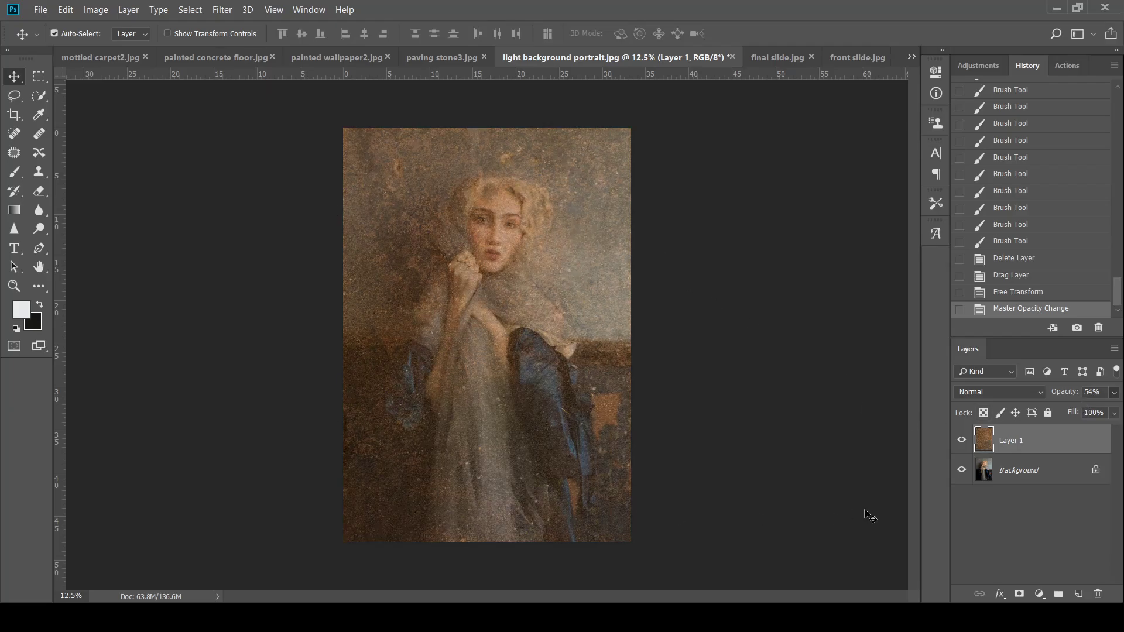
{"action": "left_click", "coordinate": [1019, 593]}
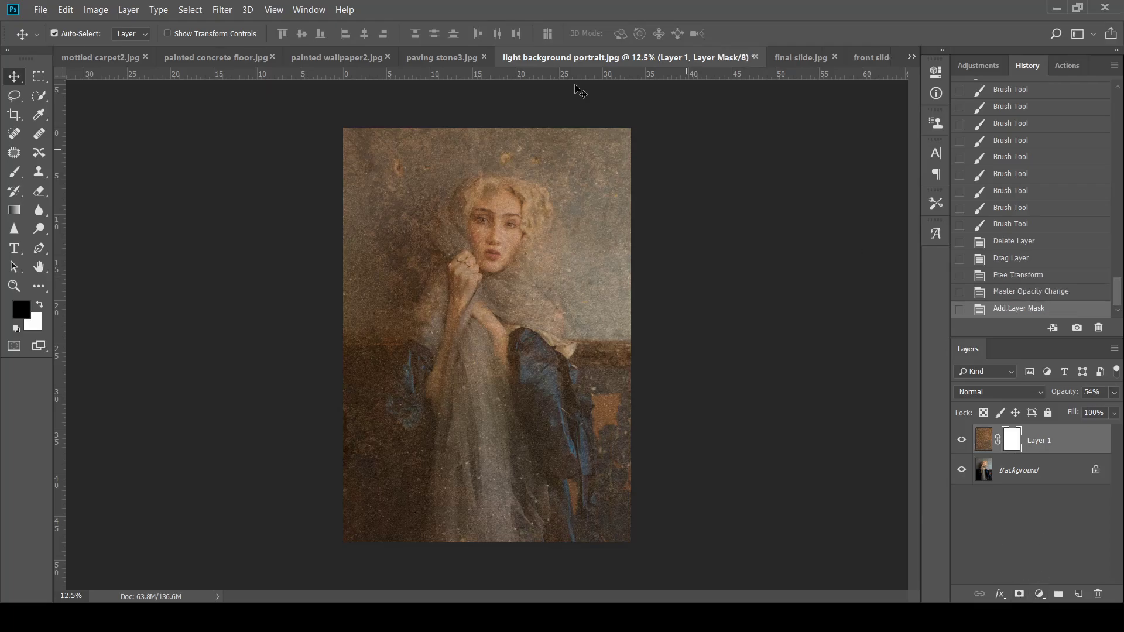
- Paint black with the Brush tool at 13% opacity on the paving stone layer's mask over the woman's face, hands, veil and dress
{"action": "left_click", "coordinate": [14, 172]}
{"action": "left_click", "coordinate": [474, 228]}
{"action": "left_click", "coordinate": [495, 223]}
{"action": "left_click", "coordinate": [495, 263]}
{"action": "left_click", "coordinate": [496, 220]}
{"action": "left_click", "coordinate": [484, 214]}
{"action": "left_click", "coordinate": [469, 270]}
{"action": "left_click", "coordinate": [482, 300]}
{"action": "left_click", "coordinate": [482, 325]}
{"action": "left_click", "coordinate": [493, 316]}
{"action": "left_click", "coordinate": [494, 328]}
{"action": "left_click", "coordinate": [481, 347]}
{"action": "left_click", "coordinate": [456, 355]}
{"action": "left_click", "coordinate": [456, 305]}
{"action": "left_click", "coordinate": [476, 297]}
{"action": "left_click", "coordinate": [492, 291]}
{"action": "left_click", "coordinate": [533, 355]}
{"action": "left_click", "coordinate": [433, 383]}
{"action": "left_click", "coordinate": [427, 411]}
{"action": "left_click", "coordinate": [405, 446]}
{"action": "left_click", "coordinate": [375, 471]}
{"action": "left_click", "coordinate": [503, 508]}
{"action": "left_click", "coordinate": [521, 359]}
{"action": "left_click", "coordinate": [553, 491]}
{"action": "left_click", "coordinate": [479, 338]}
{"action": "left_click", "coordinate": [481, 308]}
{"action": "left_click", "coordinate": [460, 240]}
{"action": "left_click", "coordinate": [496, 268]}
{"action": "left_click", "coordinate": [498, 315]}
{"action": "left_click", "coordinate": [533, 365]}
{"action": "left_click", "coordinate": [508, 303]}
{"action": "left_click", "coordinate": [535, 451]}
{"action": "left_click", "coordinate": [545, 493]}
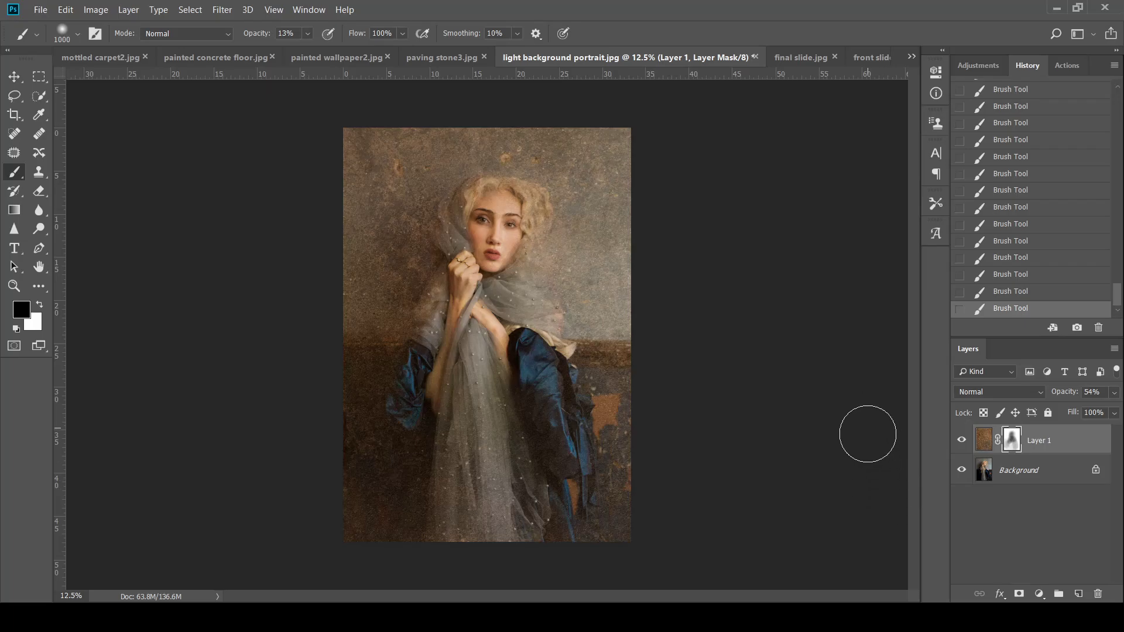
- Change the paving stone layer's blend mode to Soft Light and set its opacity to 100%
{"action": "left_click", "coordinate": [1040, 393]}
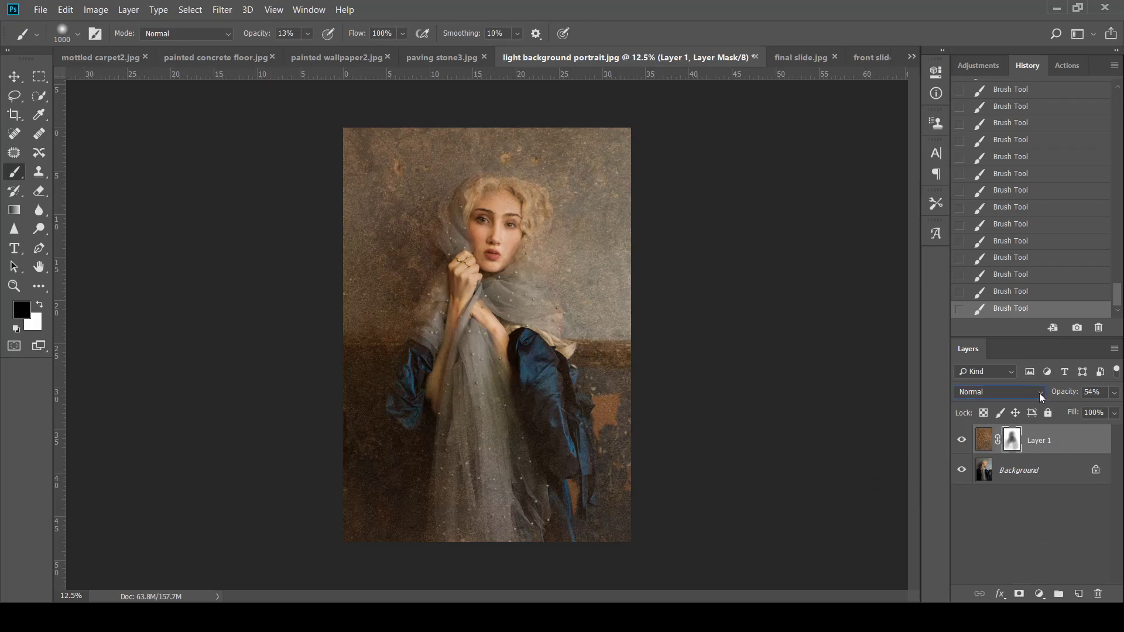
{"action": "left_click", "coordinate": [1004, 213]}
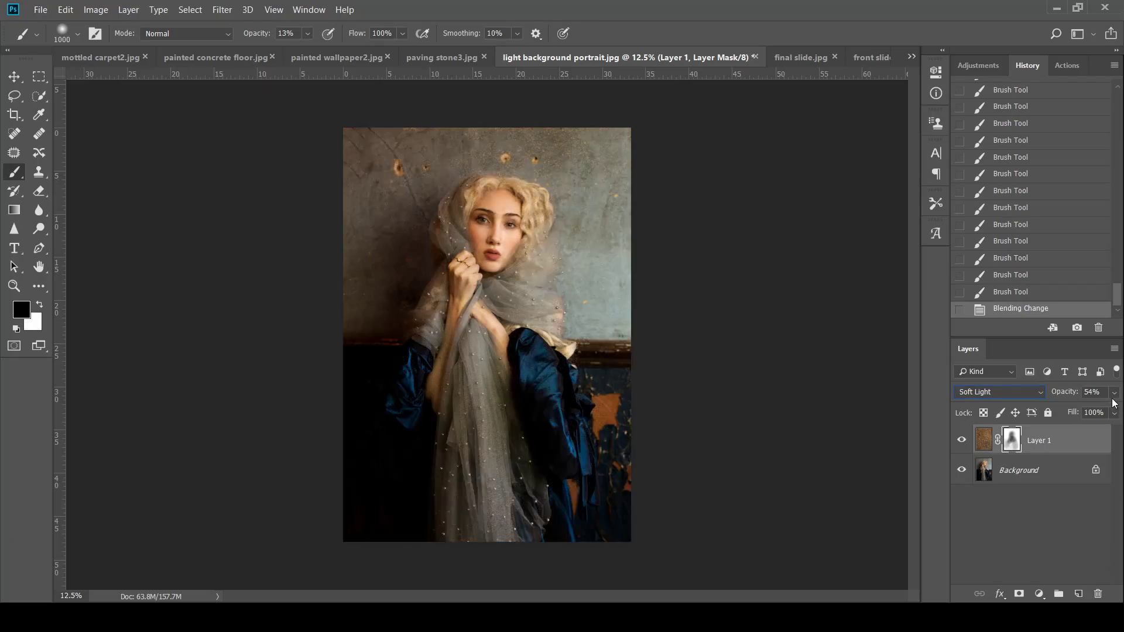
{"action": "left_click_drag", "start_coordinate": [1078, 406], "coordinate": [1109, 408]}
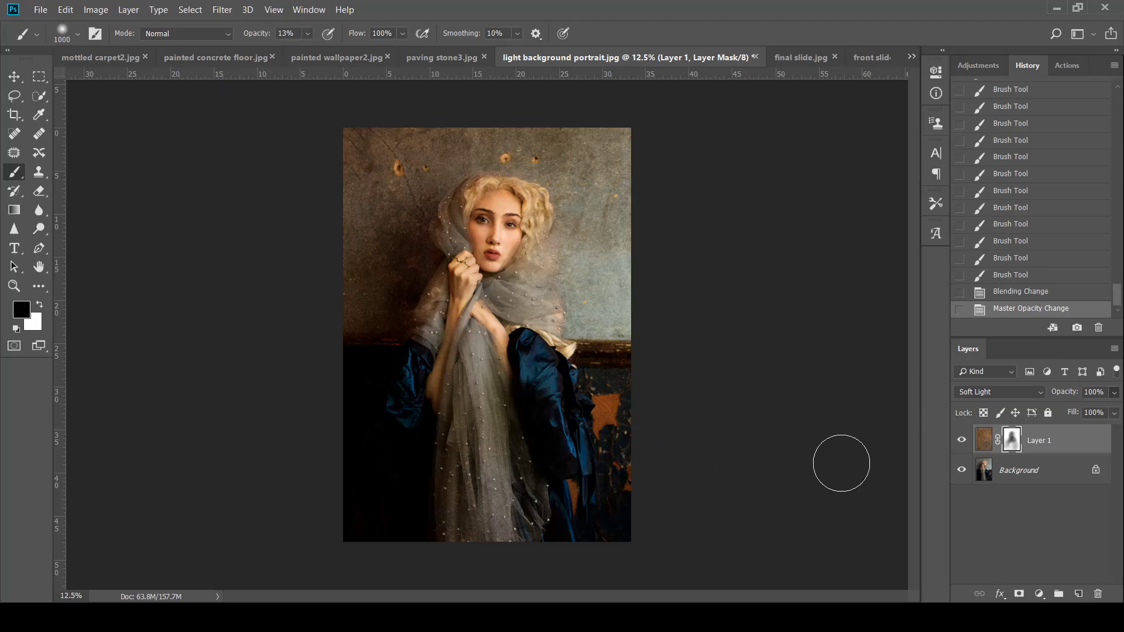
- Set the paving stone layer to Screen at 38% opacity and toggle its visibility to compare with the original portrait
{"action": "left_click", "coordinate": [1042, 395]}
{"action": "left_click", "coordinate": [1001, 148]}
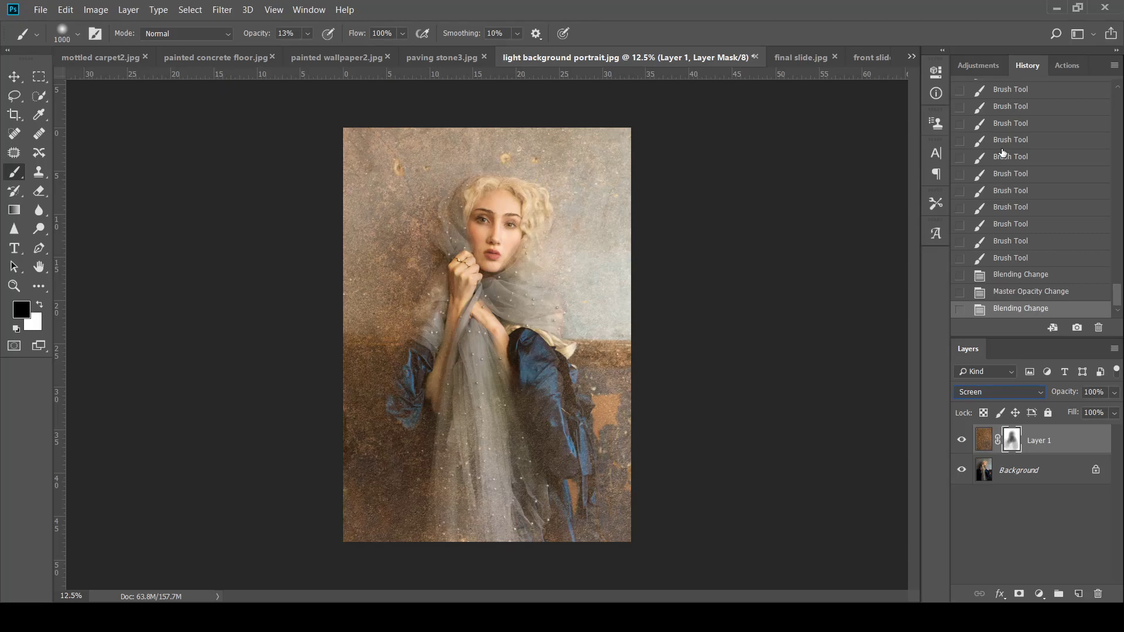
{"action": "left_click", "coordinate": [1113, 392]}
{"action": "left_click_drag", "start_coordinate": [1113, 412], "coordinate": [1069, 406]}
{"action": "left_click", "coordinate": [962, 440]}
{"action": "left_click", "coordinate": [962, 441]}
{"action": "left_click", "coordinate": [962, 441]}
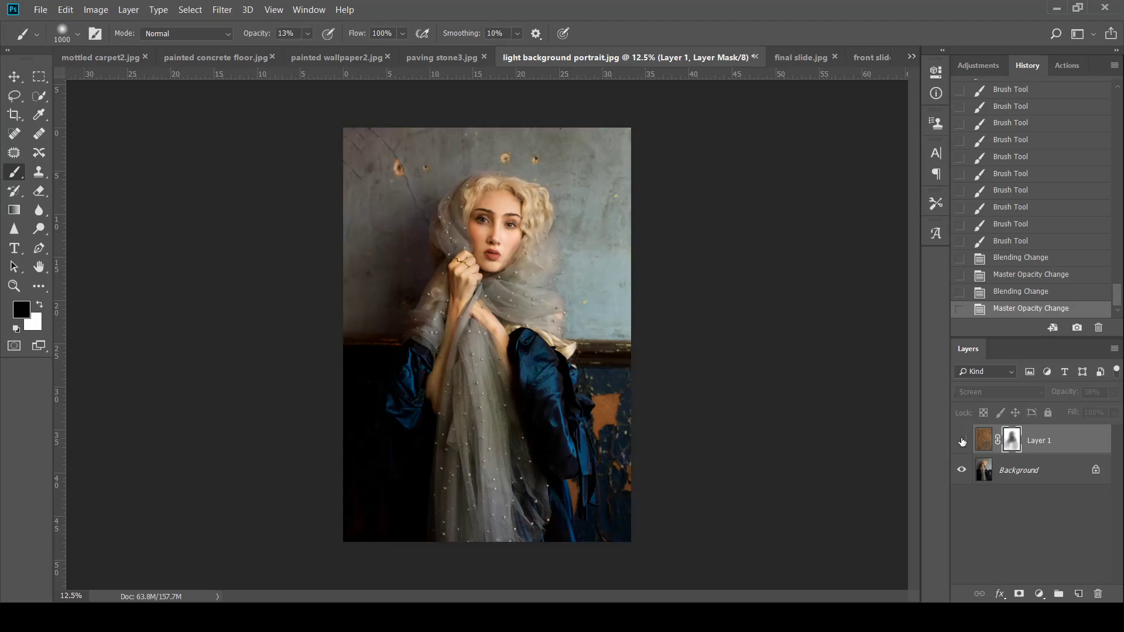
{"action": "left_click", "coordinate": [962, 441]}
- Set the paving stone layer to Multiply at 72% opacity and toggle its visibility to compare the effect
{"action": "left_click", "coordinate": [1041, 392]}
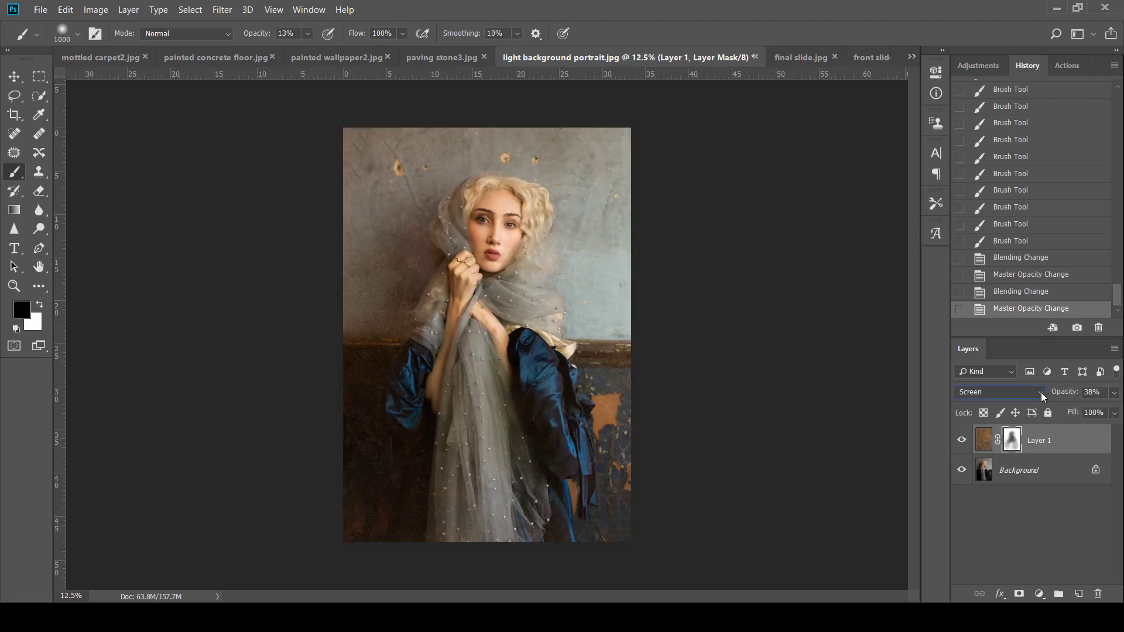
{"action": "left_click", "coordinate": [984, 78]}
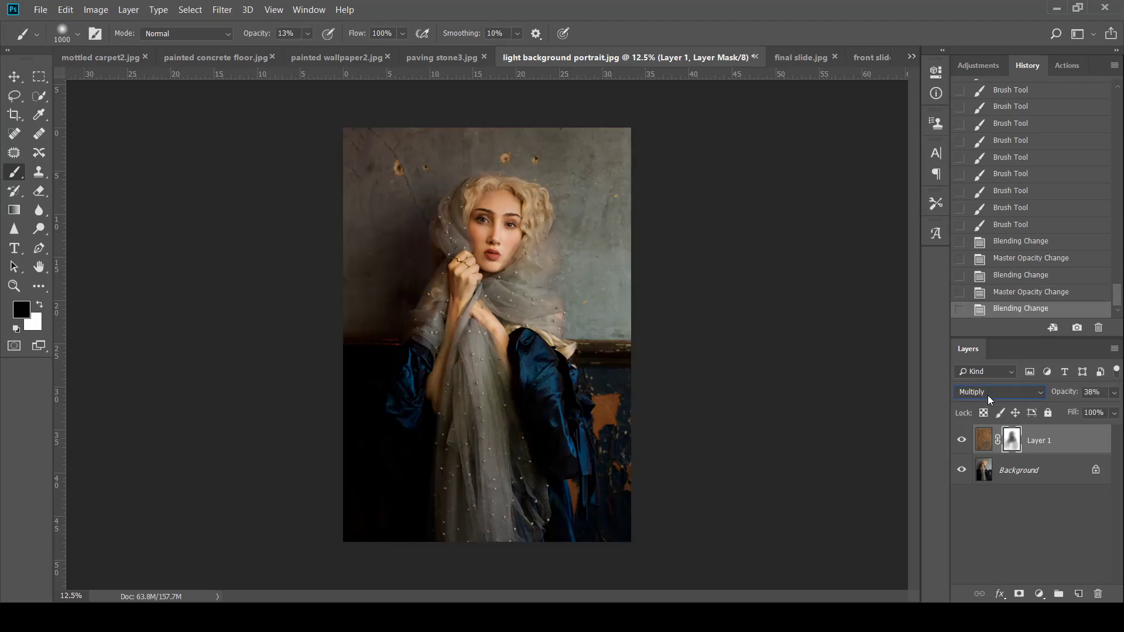
{"action": "mouse_move", "coordinate": [1099, 411]}
{"action": "left_mouse_down"}
{"action": "mouse_move", "coordinate": [1115, 412]}
{"action": "mouse_move", "coordinate": [1098, 415]}
{"action": "left_mouse_up"}
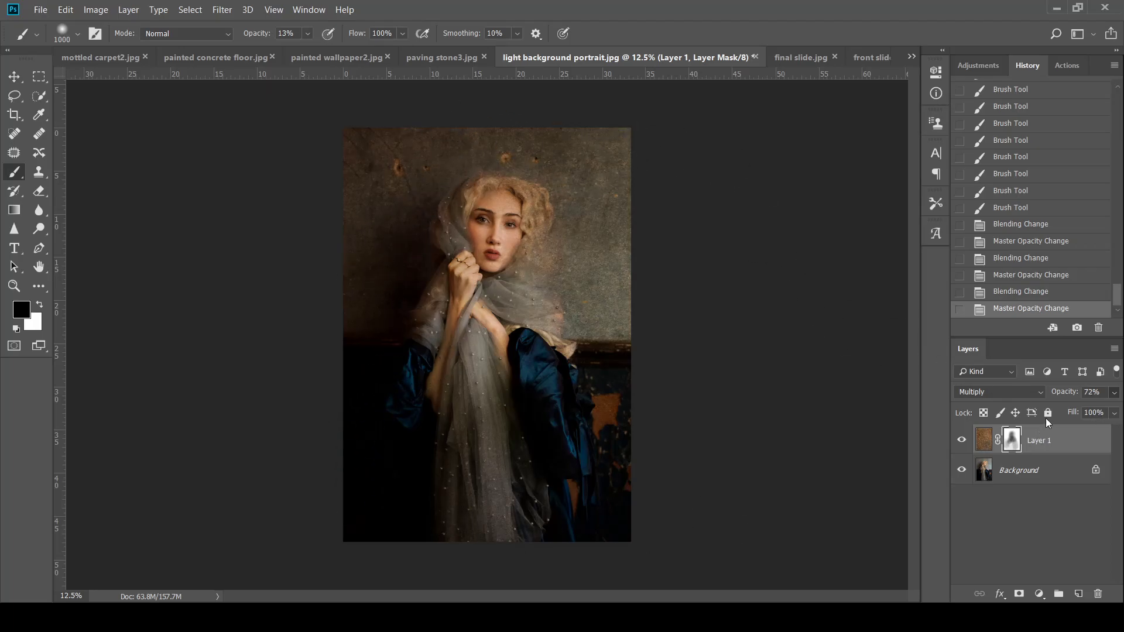
{"action": "left_click", "coordinate": [962, 441]}
{"action": "left_click", "coordinate": [962, 441]}
- Close paving stone3.jpg and delete the paving stone texture layer from the portrait
{"action": "left_click", "coordinate": [453, 57]}
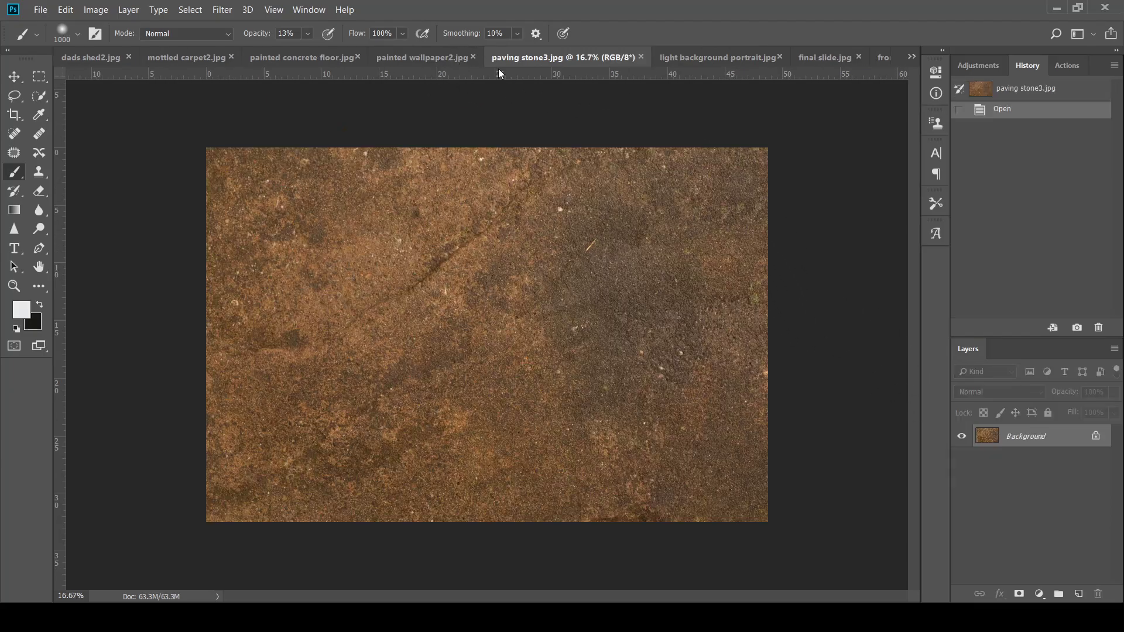
{"action": "left_click", "coordinate": [641, 57]}
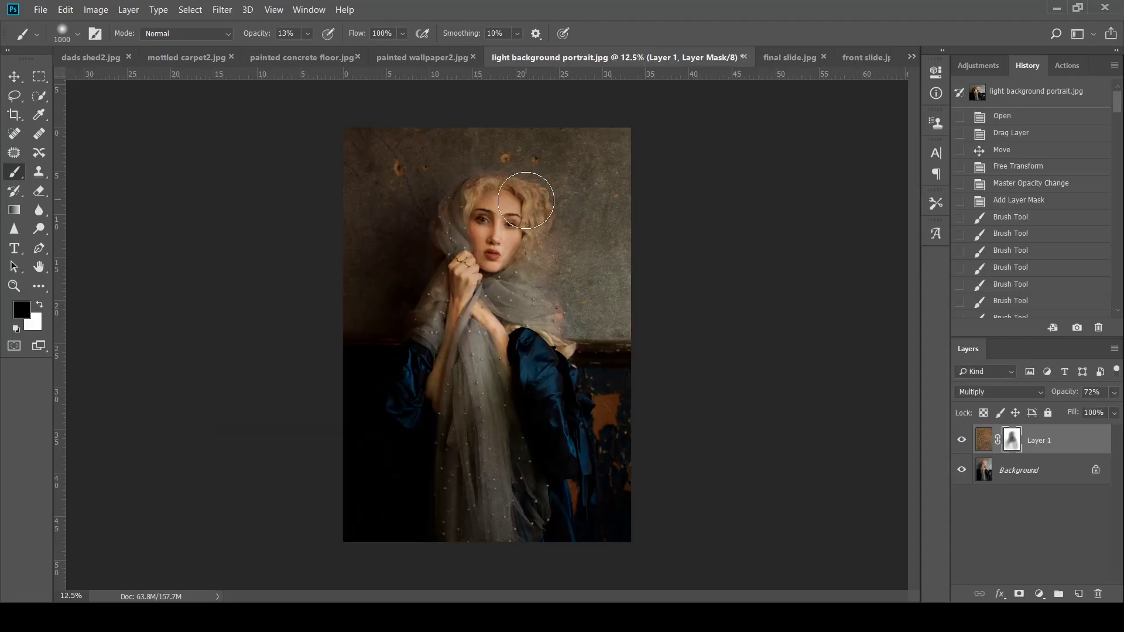
{"action": "left_click_drag", "start_coordinate": [1081, 558], "coordinate": [1098, 594]}
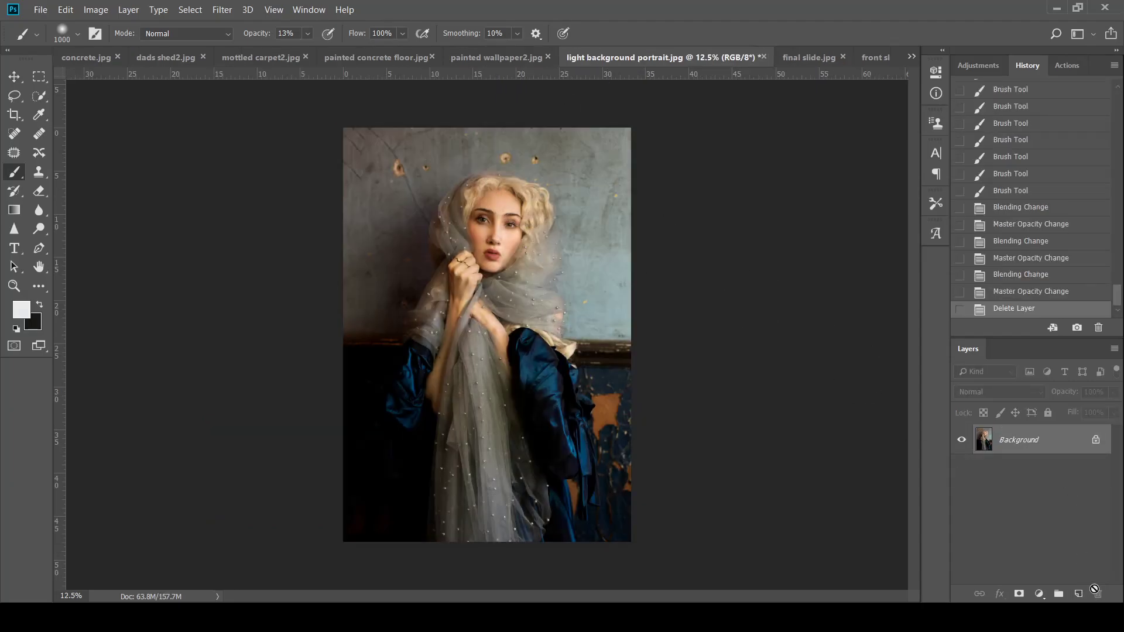
- Copy the painted wallpaper2.jpg texture into light background portrait.jpg as a new layer with the Move tool
{"action": "left_click", "coordinate": [496, 58]}
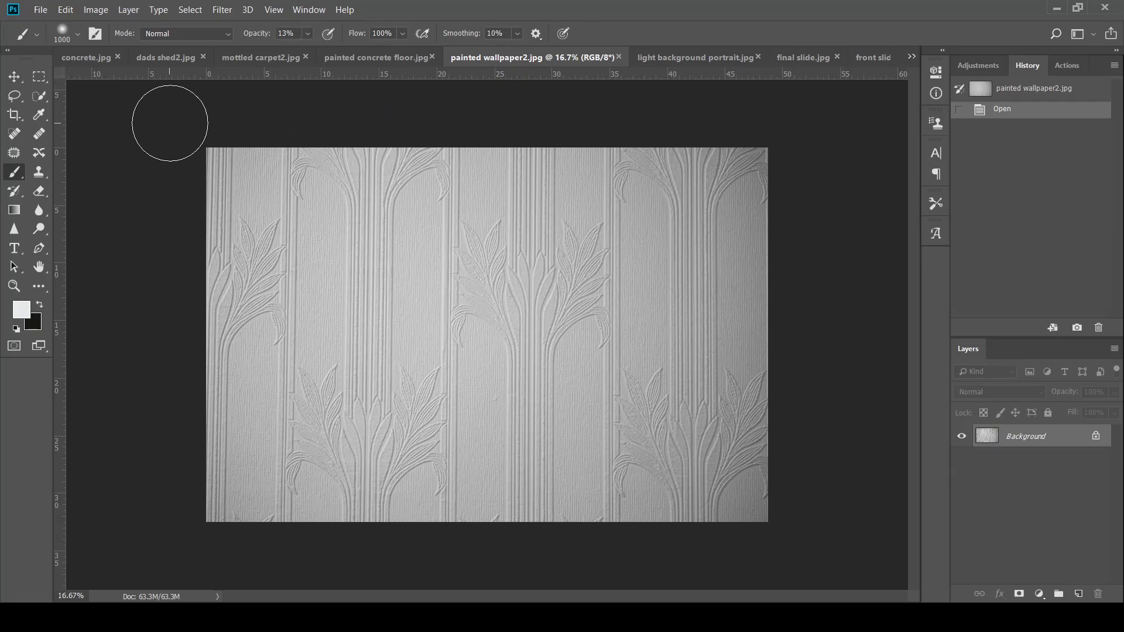
{"action": "left_click", "coordinate": [15, 80]}
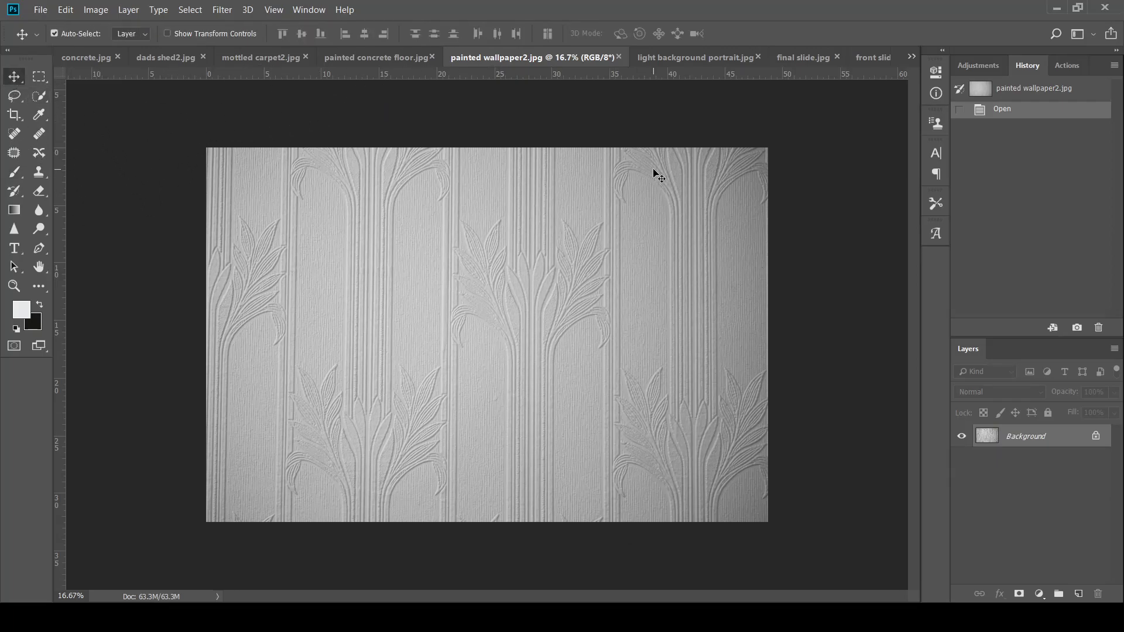
{"action": "left_click_drag", "start_coordinate": [670, 58], "coordinate": [546, 239]}
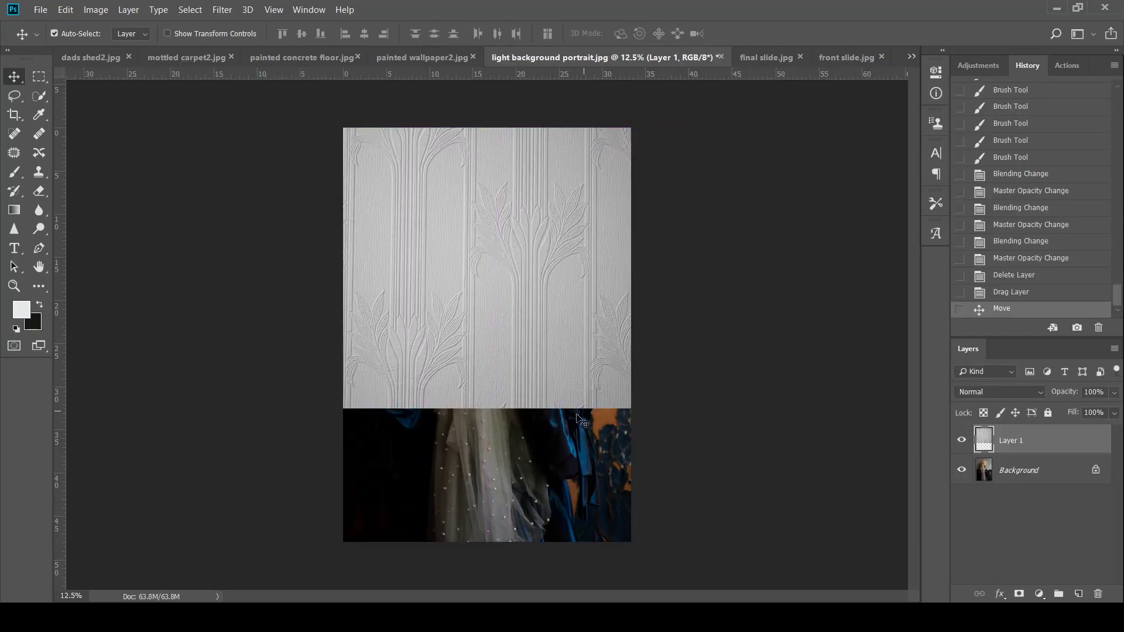
- Scale down and position the wallpaper texture layer with Free Transform so it covers the portrait's wall above the ledge
{"action": "left_click_drag", "start_coordinate": [553, 356], "coordinate": [575, 301]}
{"action": "key", "text": "ctrl+t"}
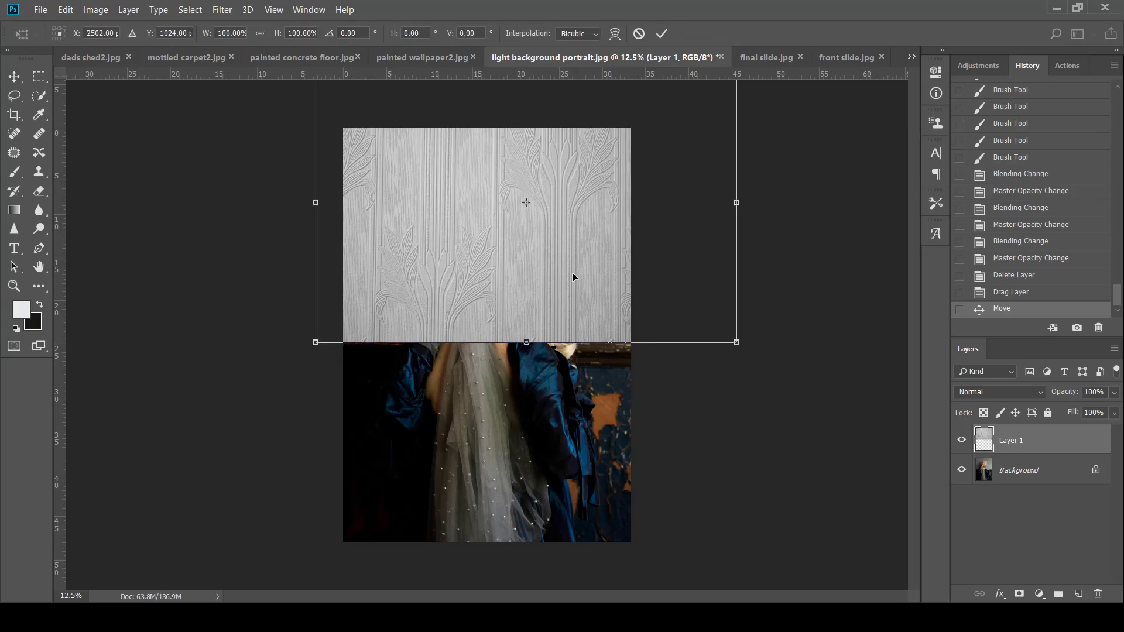
{"action": "left_click_drag", "start_coordinate": [724, 349], "coordinate": [622, 276]}
{"action": "left_click_drag", "start_coordinate": [586, 196], "coordinate": [599, 264]}
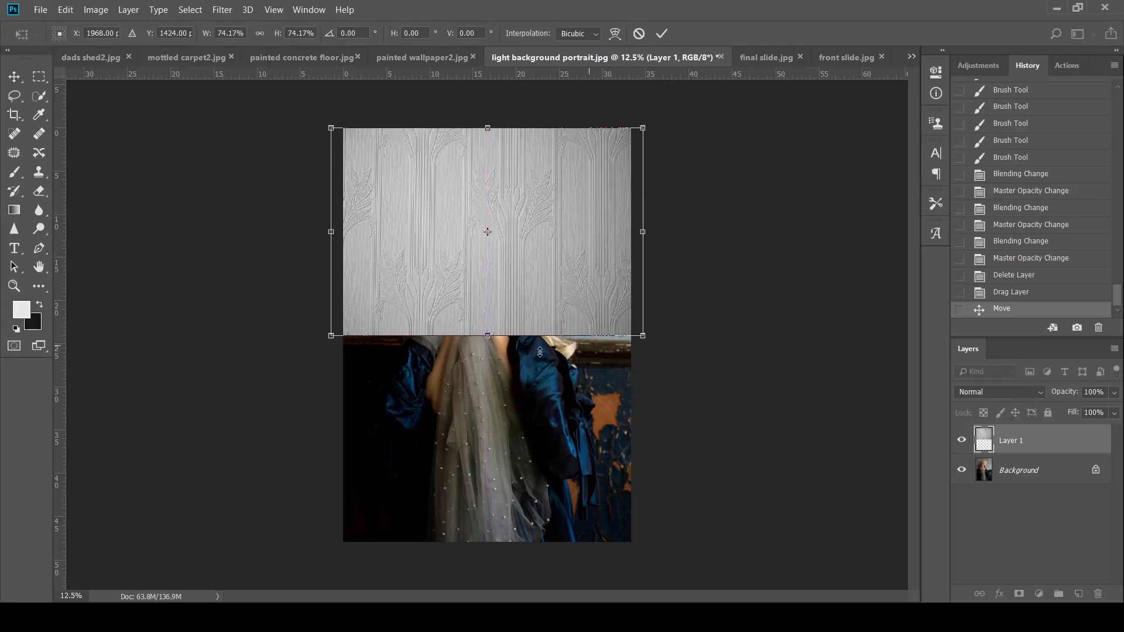
{"action": "left_click_drag", "start_coordinate": [644, 337], "coordinate": [651, 342]}
{"action": "key", "text": "Return"}
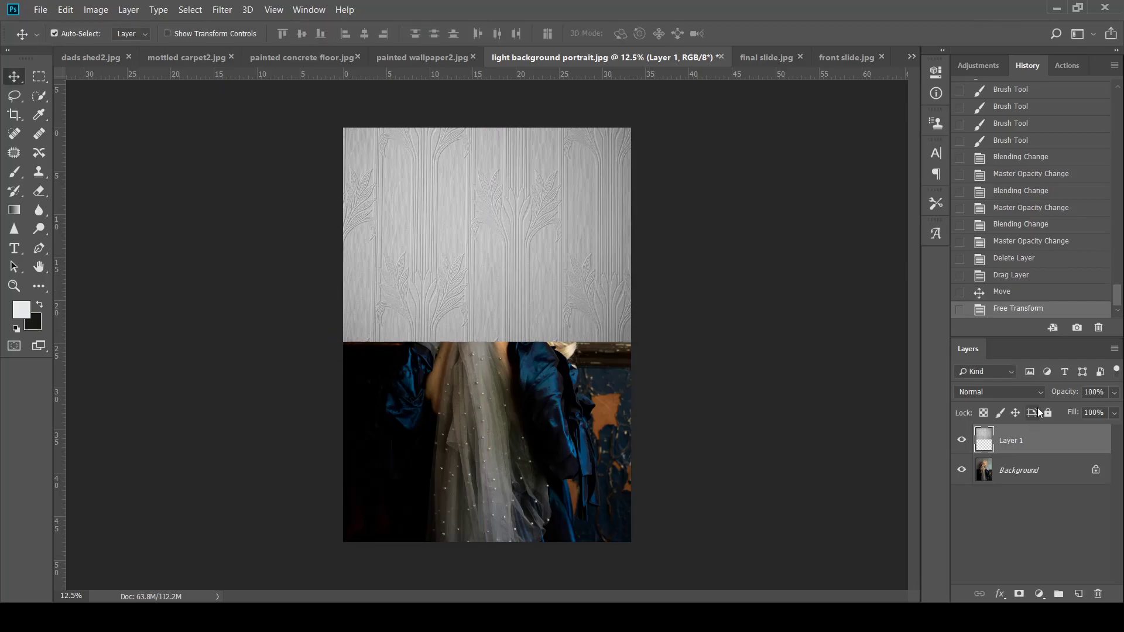
- Lower the wallpaper layer's opacity to 39%, change its blend mode to Soft Light and raise the opacity to 99%
{"action": "left_click", "coordinate": [1114, 393]}
{"action": "left_click_drag", "start_coordinate": [1114, 410], "coordinate": [1074, 411]}
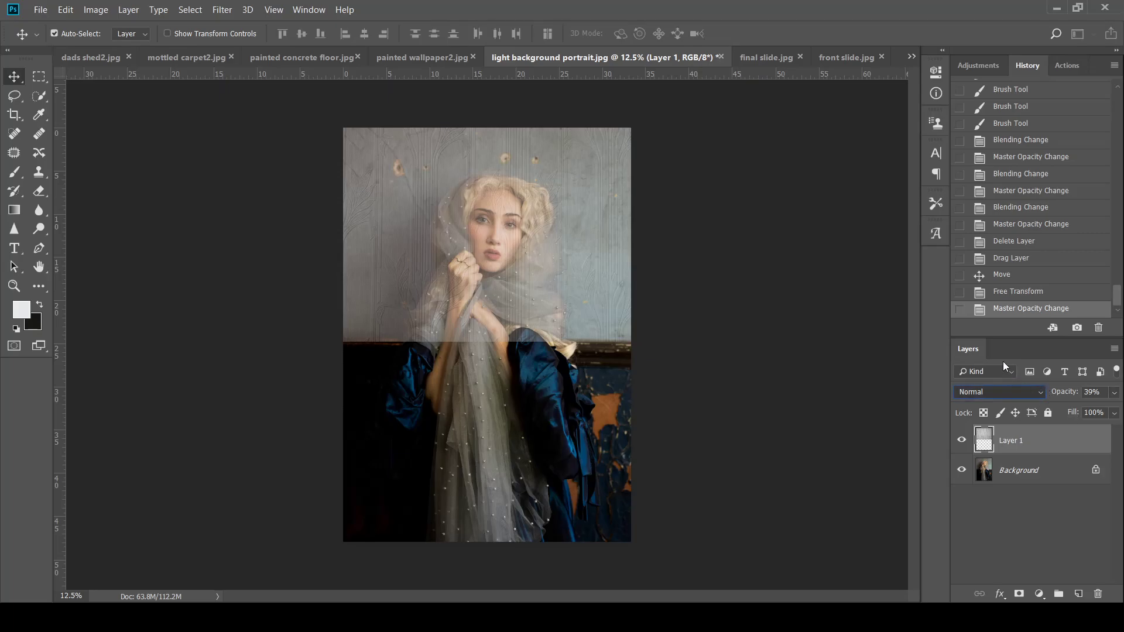
{"action": "key", "text": "shift+alt+f"}
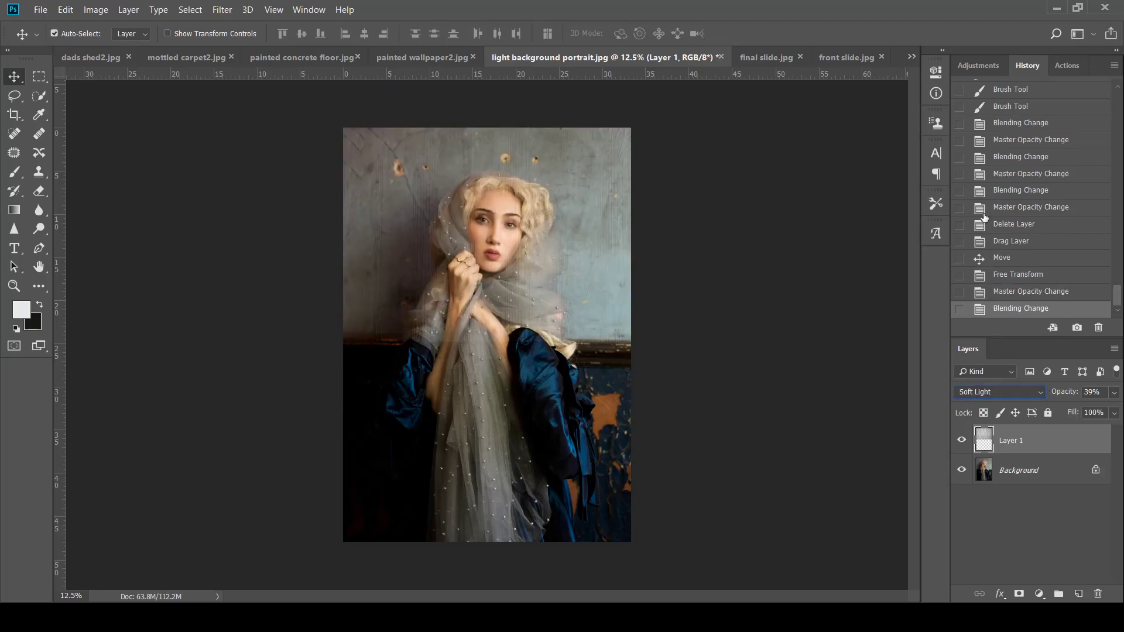
{"action": "left_click", "coordinate": [1113, 393]}
{"action": "left_click_drag", "start_coordinate": [1075, 408], "coordinate": [1106, 416]}
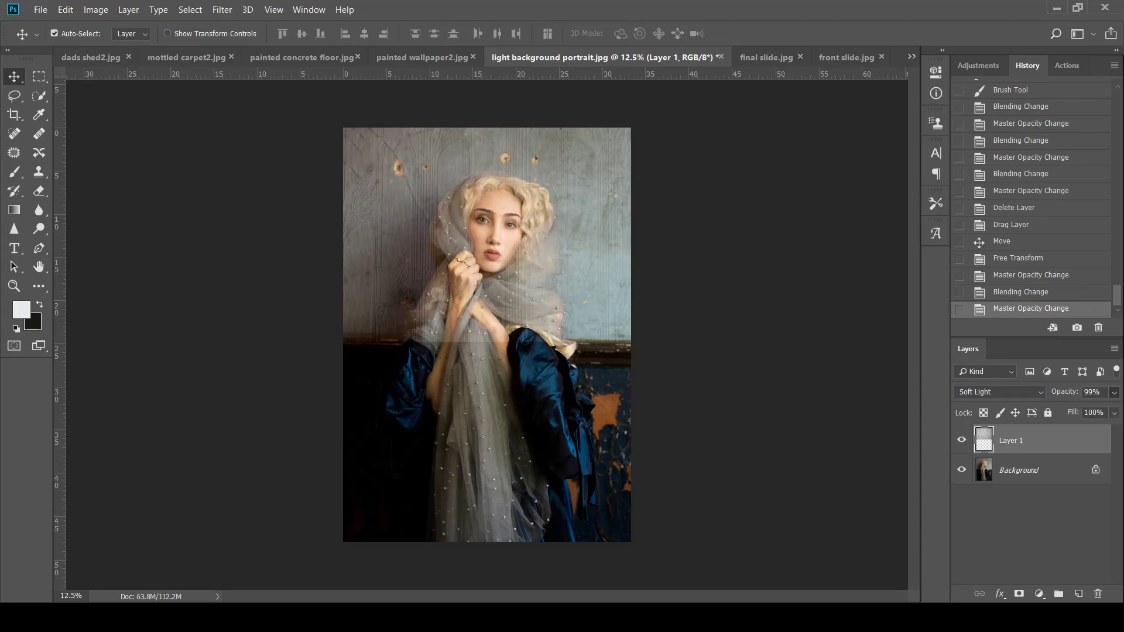
- Add a layer mask to the wallpaper layer and brush black over the woman's face and upper body, raising brush opacity to 43%
{"action": "left_click", "coordinate": [1018, 593]}
{"action": "key", "text": "x"}
{"action": "left_click", "coordinate": [14, 171]}
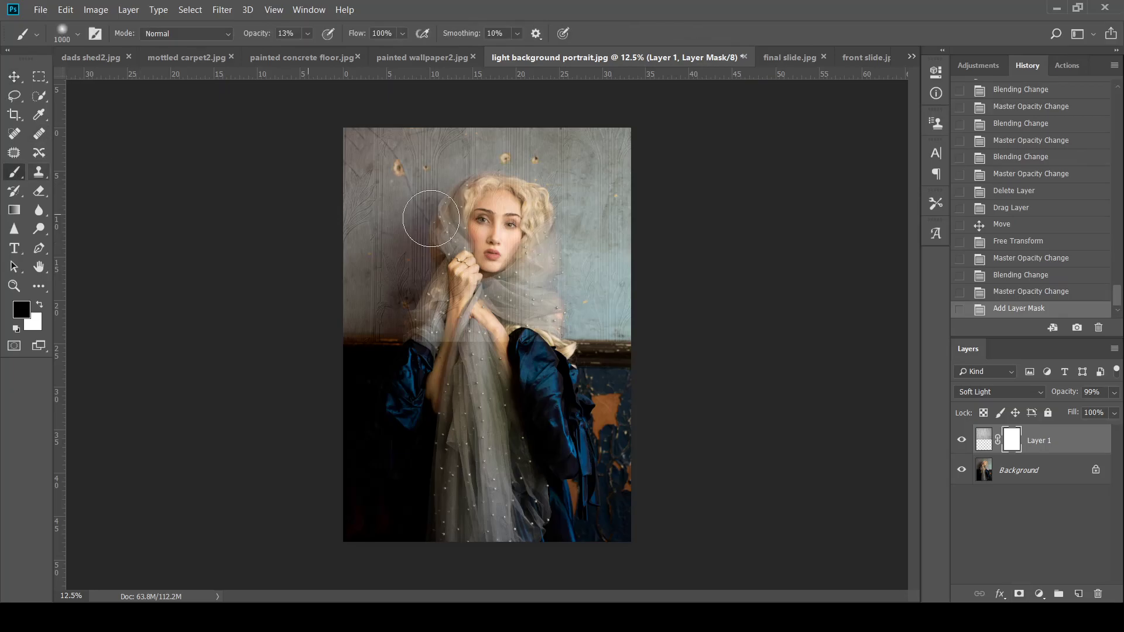
{"action": "left_click", "coordinate": [493, 233]}
{"action": "left_click", "coordinate": [493, 234]}
{"action": "left_click", "coordinate": [493, 235]}
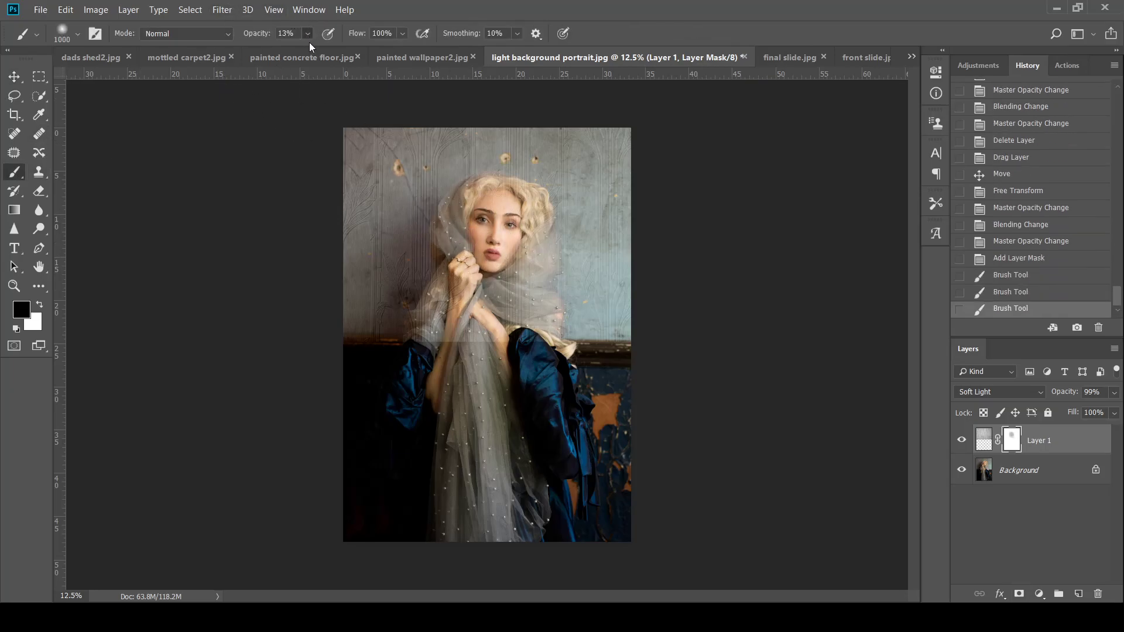
{"action": "key", "text": "4"}
{"action": "key", "text": "3"}
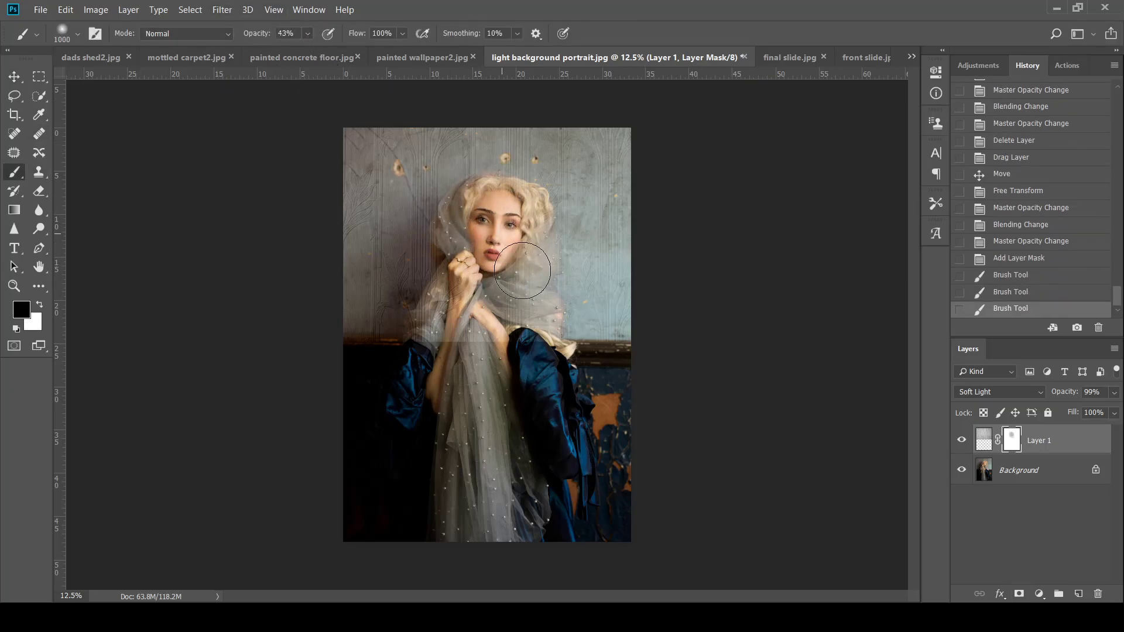
{"action": "mouse_move", "coordinate": [463, 316]}
{"action": "left_mouse_down"}
{"action": "mouse_move", "coordinate": [440, 348]}
{"action": "mouse_move", "coordinate": [472, 373]}
{"action": "mouse_move", "coordinate": [532, 346]}
{"action": "mouse_move", "coordinate": [464, 327]}
{"action": "mouse_move", "coordinate": [506, 276]}
{"action": "mouse_move", "coordinate": [504, 224]}
{"action": "mouse_move", "coordinate": [510, 281]}
{"action": "left_mouse_up"}
{"action": "left_click", "coordinate": [14, 286]}
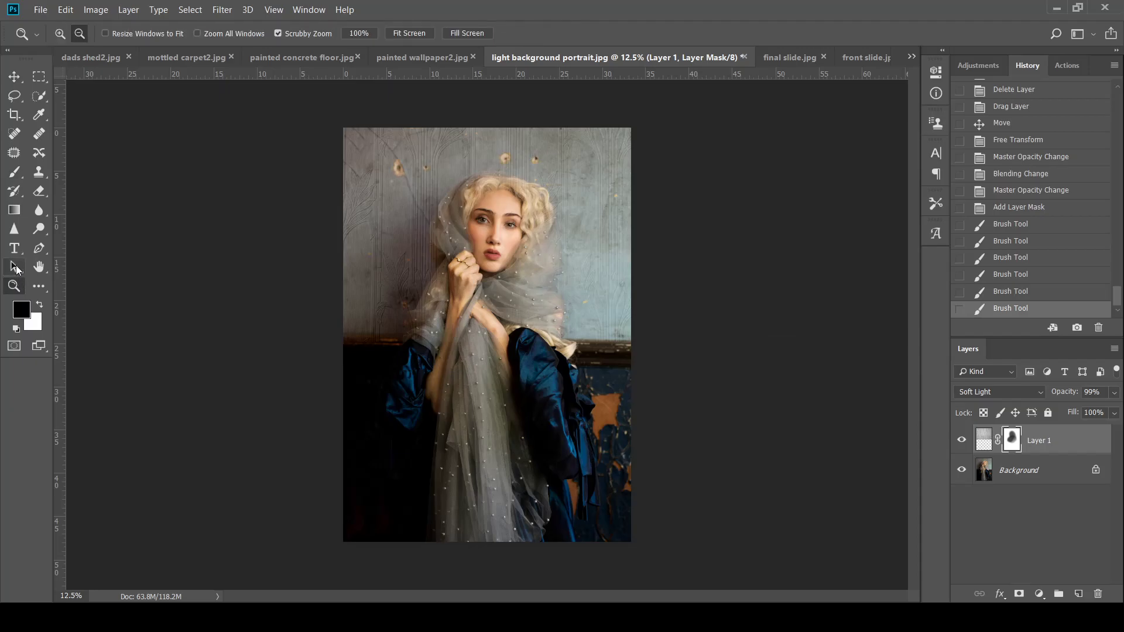
{"action": "left_click", "coordinate": [14, 267]}
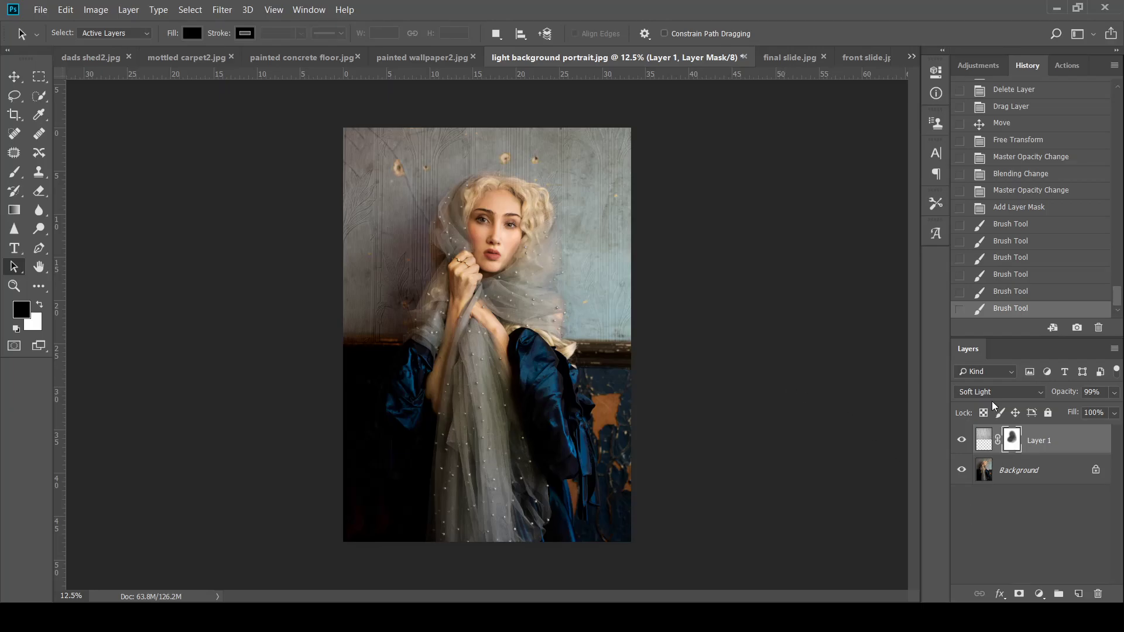
- Change the wallpaper layer's blend mode to Screen and try opacities of 24% and 64%
{"action": "left_click", "coordinate": [1041, 394]}
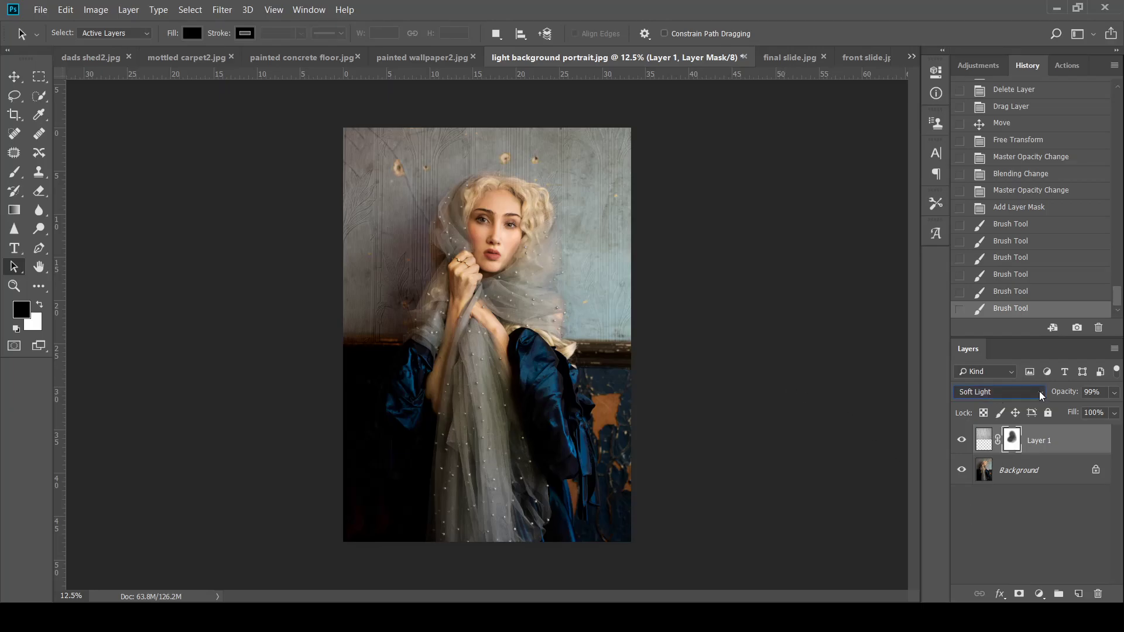
{"action": "left_click", "coordinate": [992, 150]}
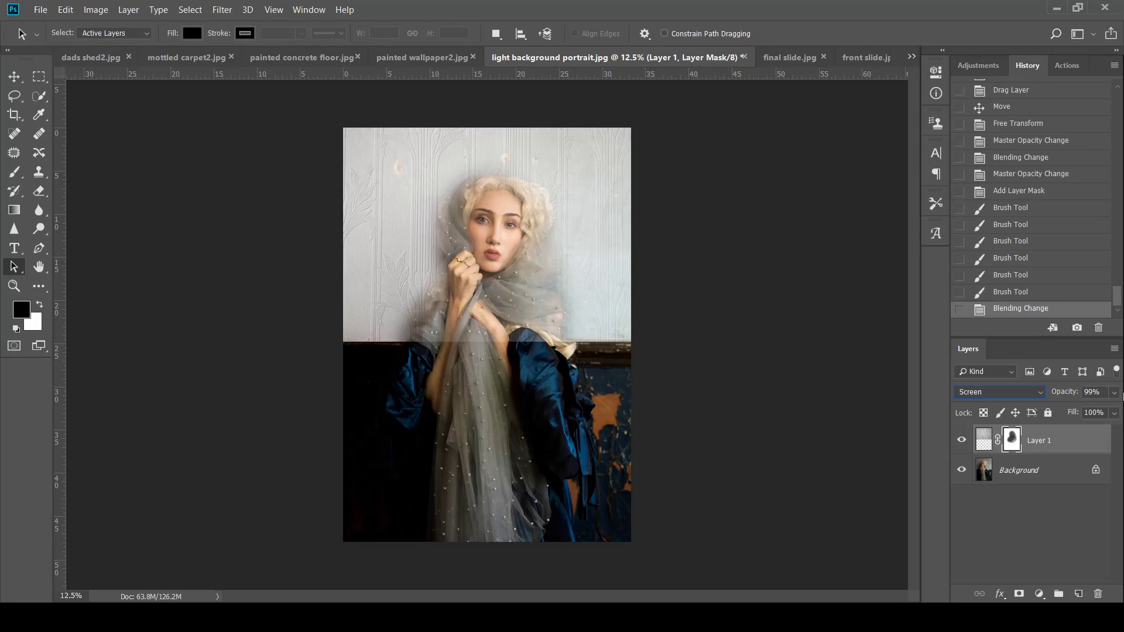
{"action": "left_click_drag", "start_coordinate": [1109, 408], "coordinate": [1065, 412]}
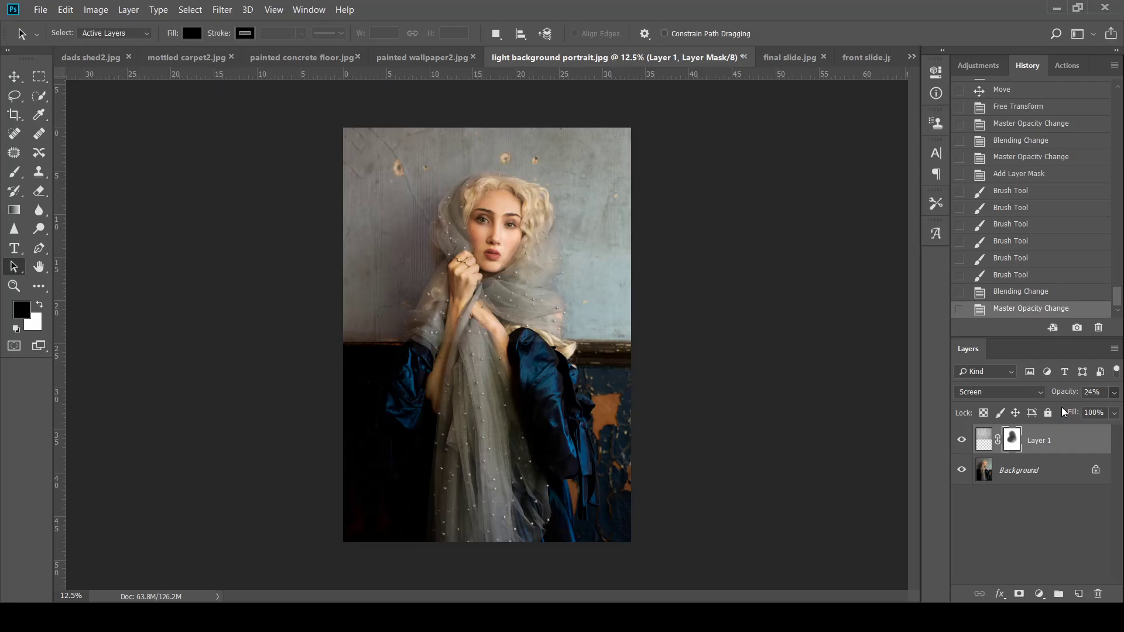
{"action": "left_click_drag", "start_coordinate": [1074, 411], "coordinate": [1088, 412]}
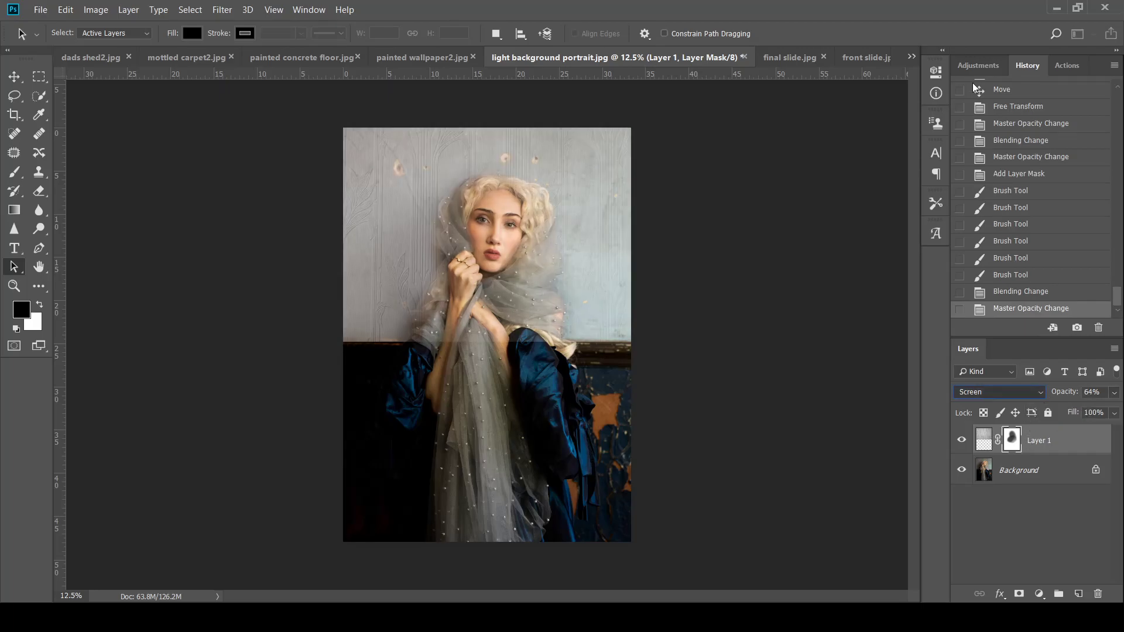
- Change the wallpaper layer's blend mode to Multiply and toggle its visibility to compare with the original portrait
{"action": "key", "text": "shift+alt+m"}
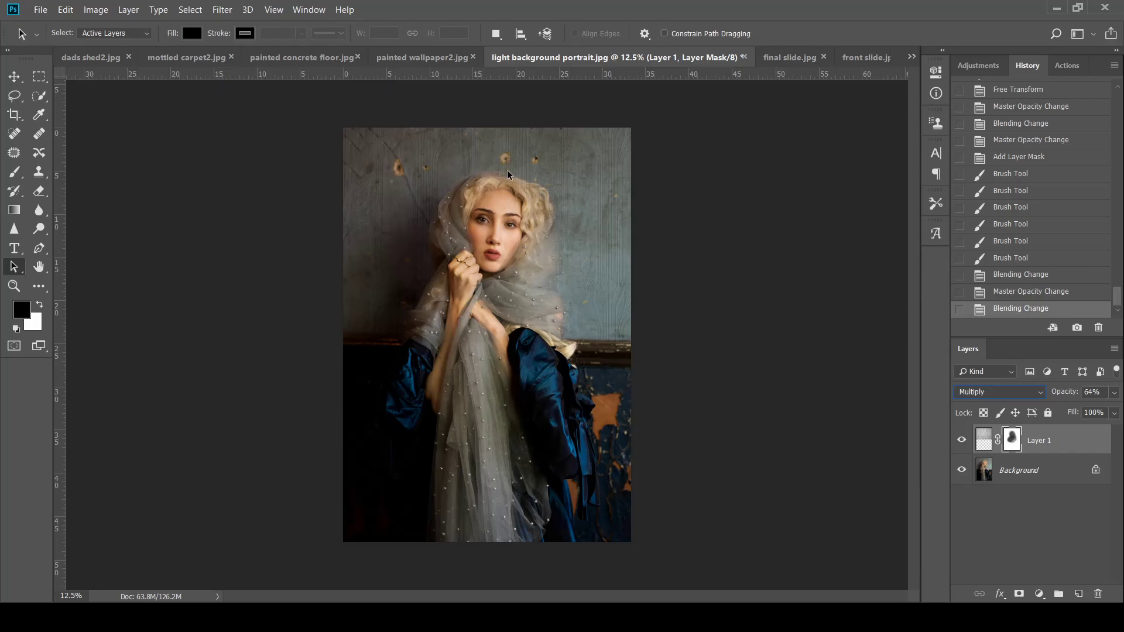
{"action": "left_click", "coordinate": [961, 442]}
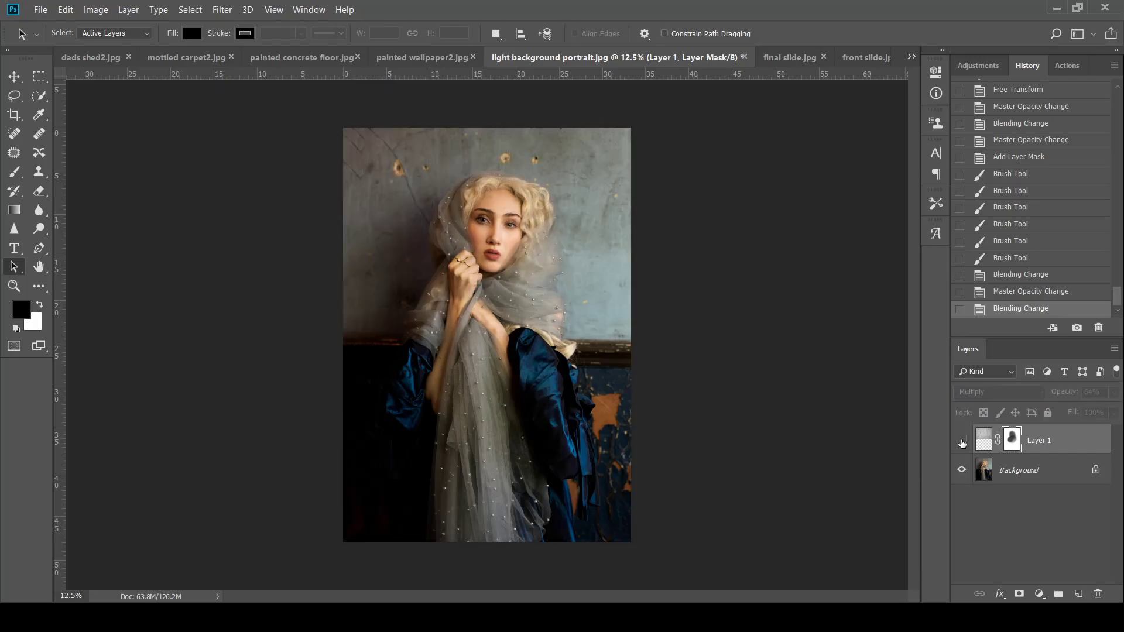
{"action": "left_click", "coordinate": [962, 442]}
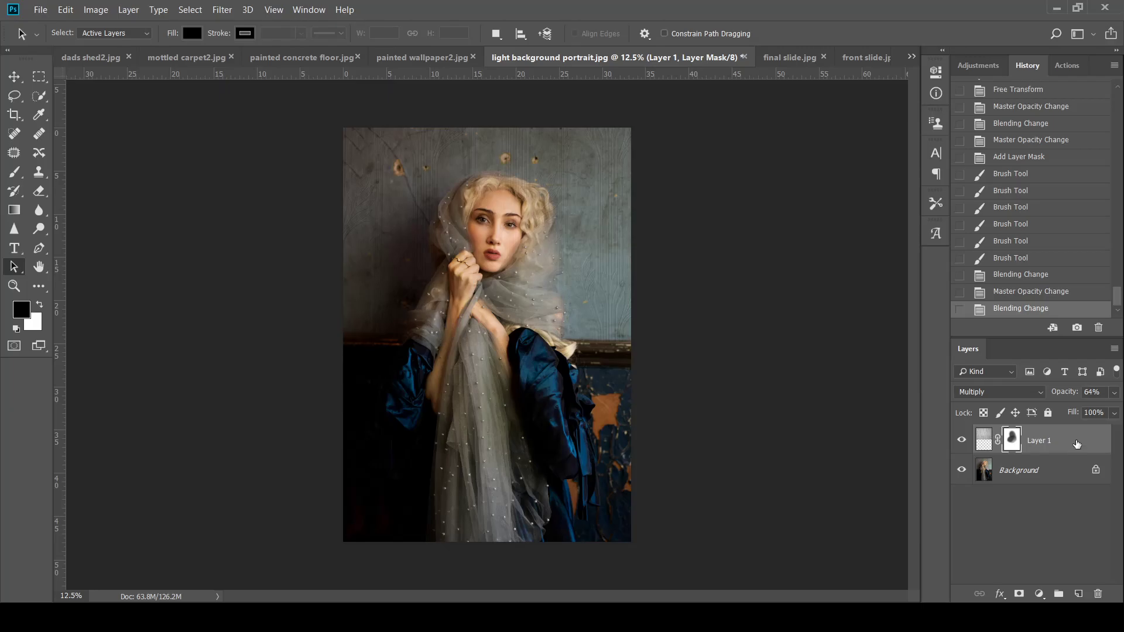
- Delete the masked wallpaper layer from the portrait and close painted wallpaper2.jpg
{"action": "left_click_drag", "start_coordinate": [1074, 443], "coordinate": [1098, 593]}
{"action": "left_click", "coordinate": [548, 58]}
- Copy the painted concrete floor.jpg texture into the portrait, rotate it 90° and stretch it to cover the whole canvas
{"action": "left_click", "coordinate": [477, 61]}
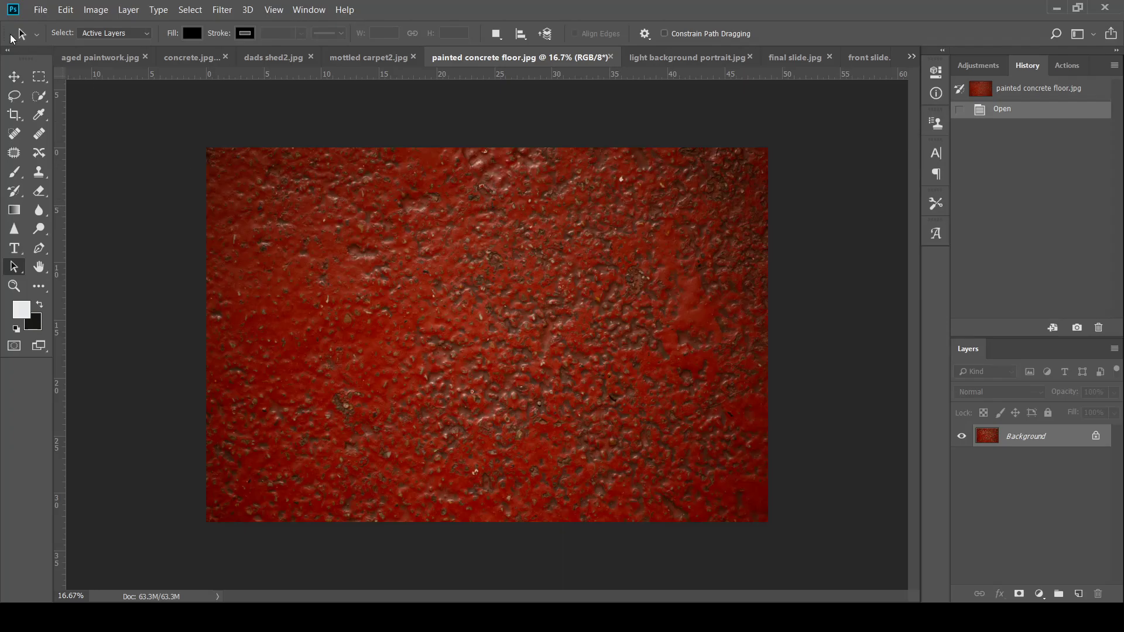
{"action": "left_click", "coordinate": [14, 76]}
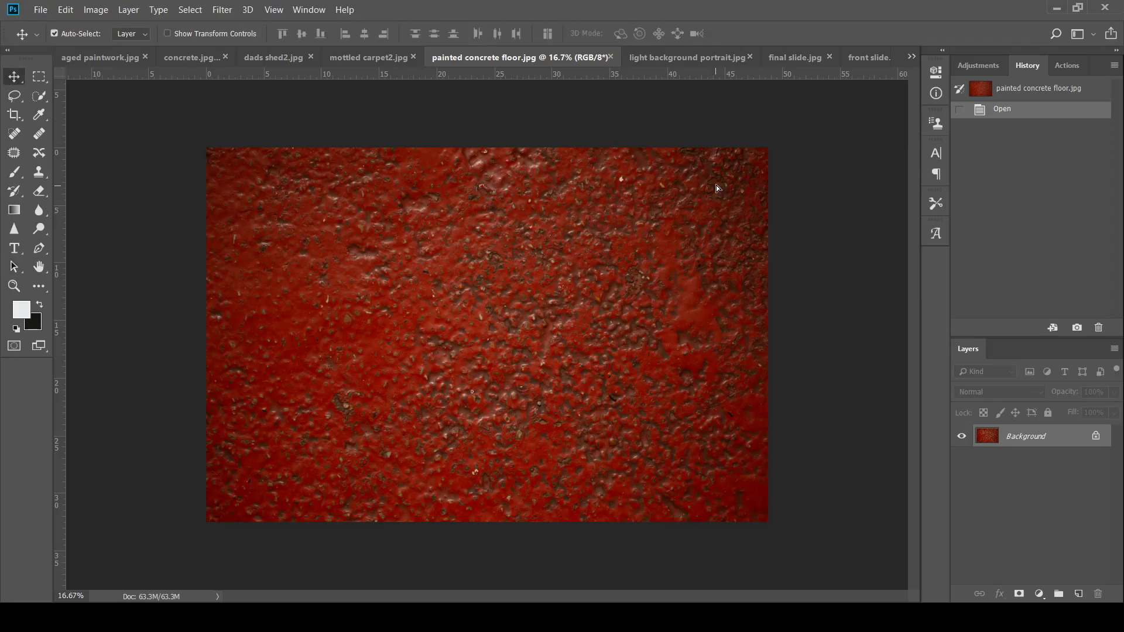
{"action": "left_click_drag", "start_coordinate": [688, 58], "coordinate": [474, 221]}
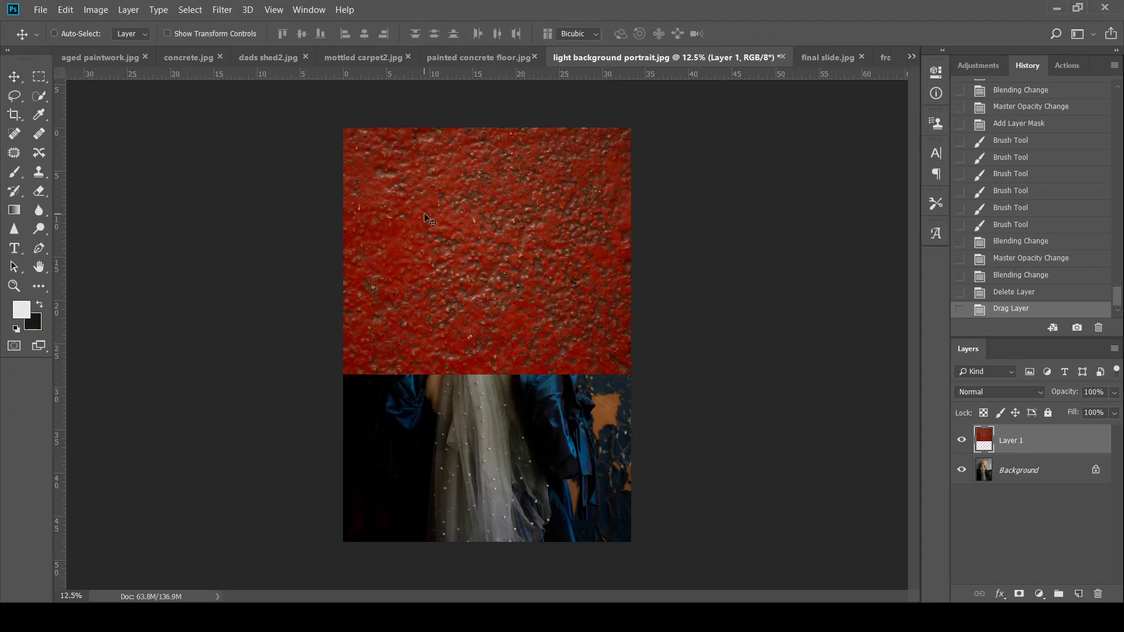
{"action": "key", "text": "ctrl+t"}
{"action": "left_click_drag", "start_coordinate": [243, 364], "coordinate": [465, 205]}
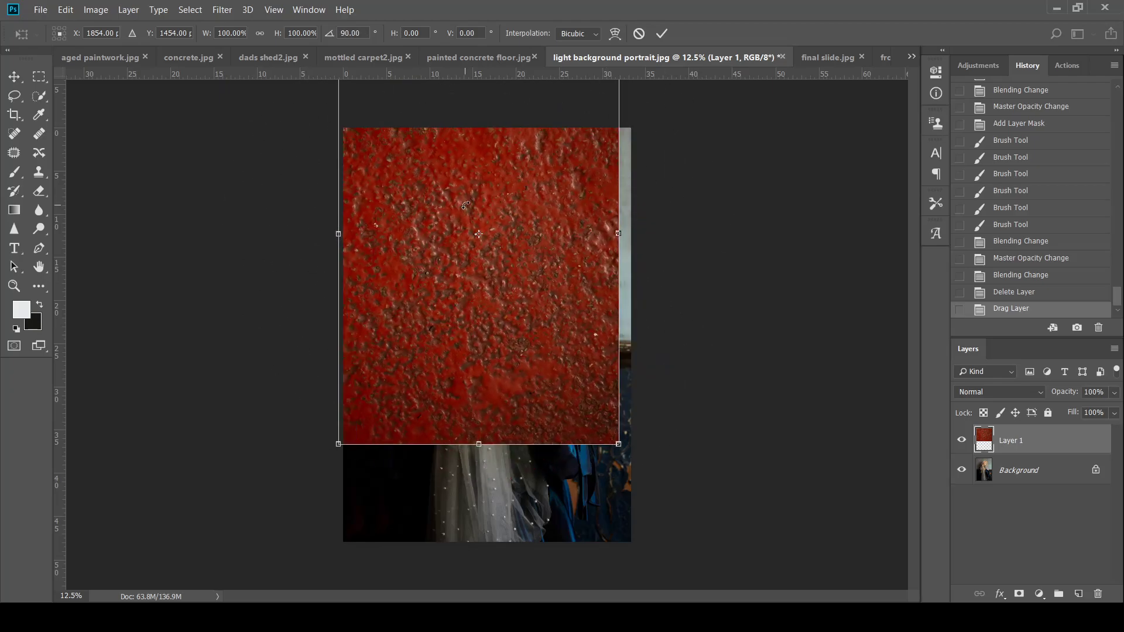
{"action": "left_click_drag", "start_coordinate": [498, 259], "coordinate": [504, 370]}
{"action": "mouse_move", "coordinate": [623, 334]}
{"action": "left_mouse_down"}
{"action": "mouse_move", "coordinate": [639, 335]}
{"action": "mouse_move", "coordinate": [630, 335]}
{"action": "left_mouse_up"}
{"action": "key", "text": "Return"}
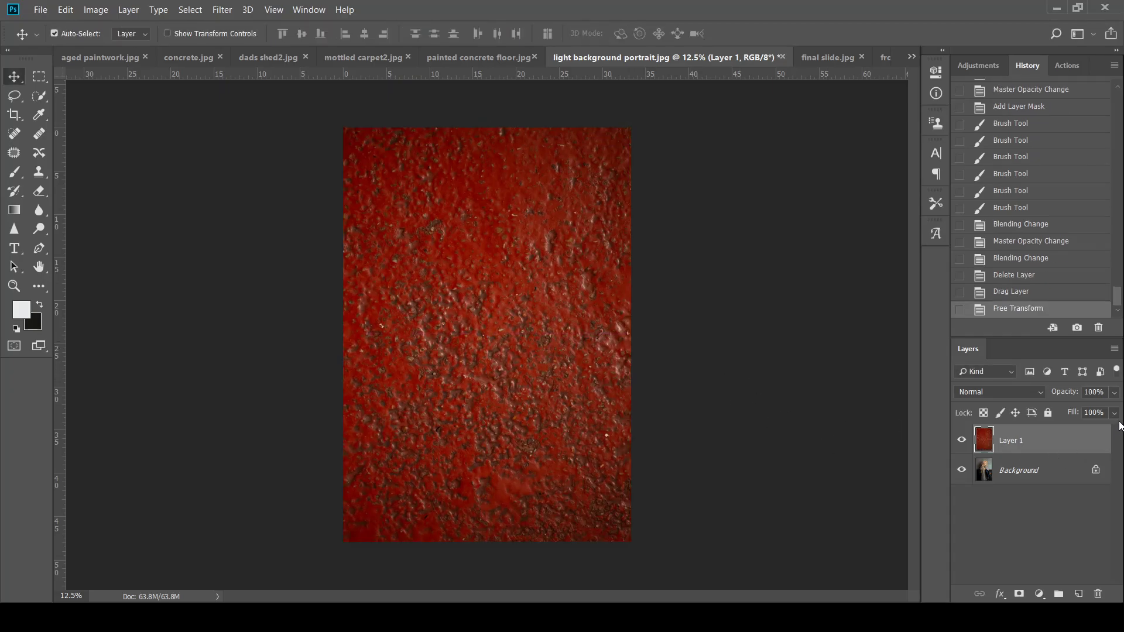
- Lower the red texture layer to 39% opacity and mask it off the woman's face and body with a black brush
{"action": "key", "text": "4"}
{"action": "key", "text": "8"}
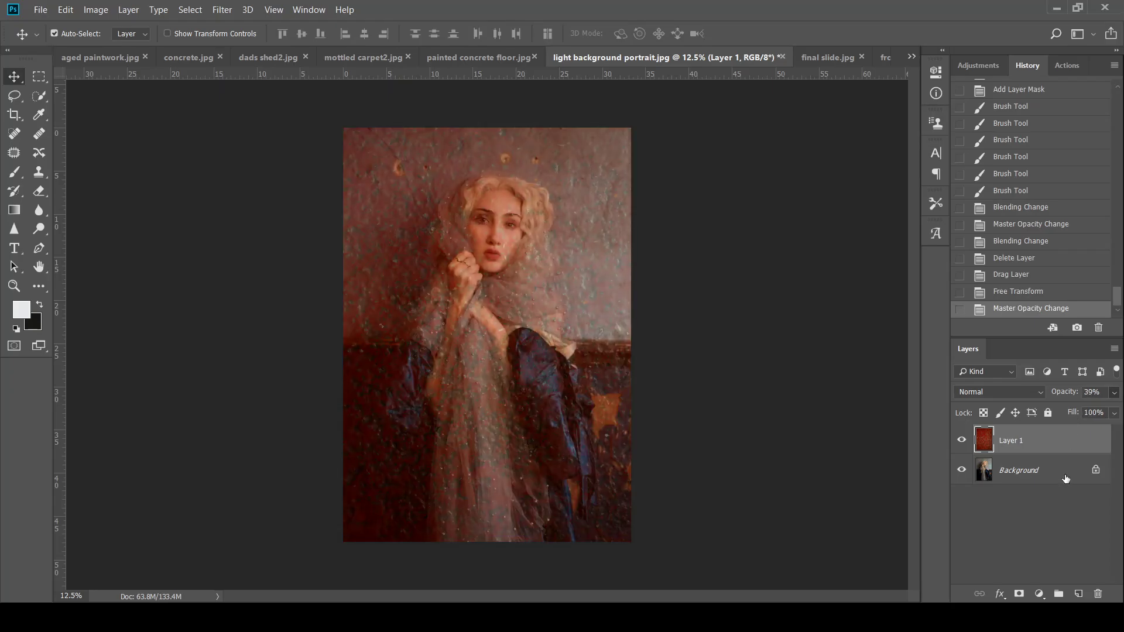
{"action": "left_click", "coordinate": [1025, 593]}
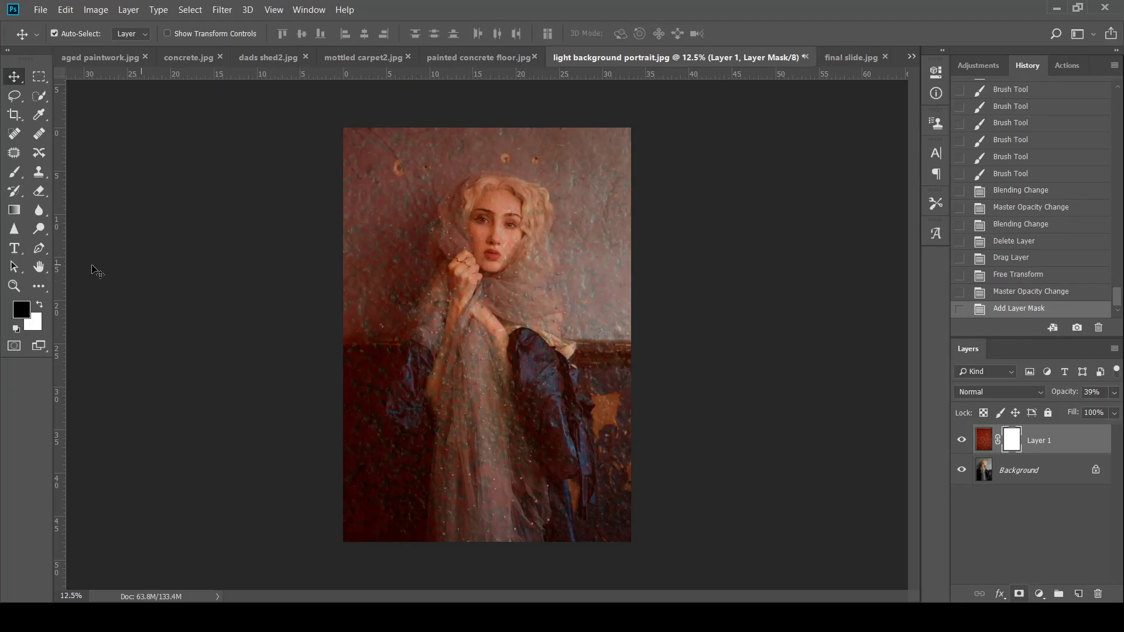
{"action": "left_click", "coordinate": [14, 172]}
{"action": "left_click_drag", "start_coordinate": [485, 268], "coordinate": [480, 246]}
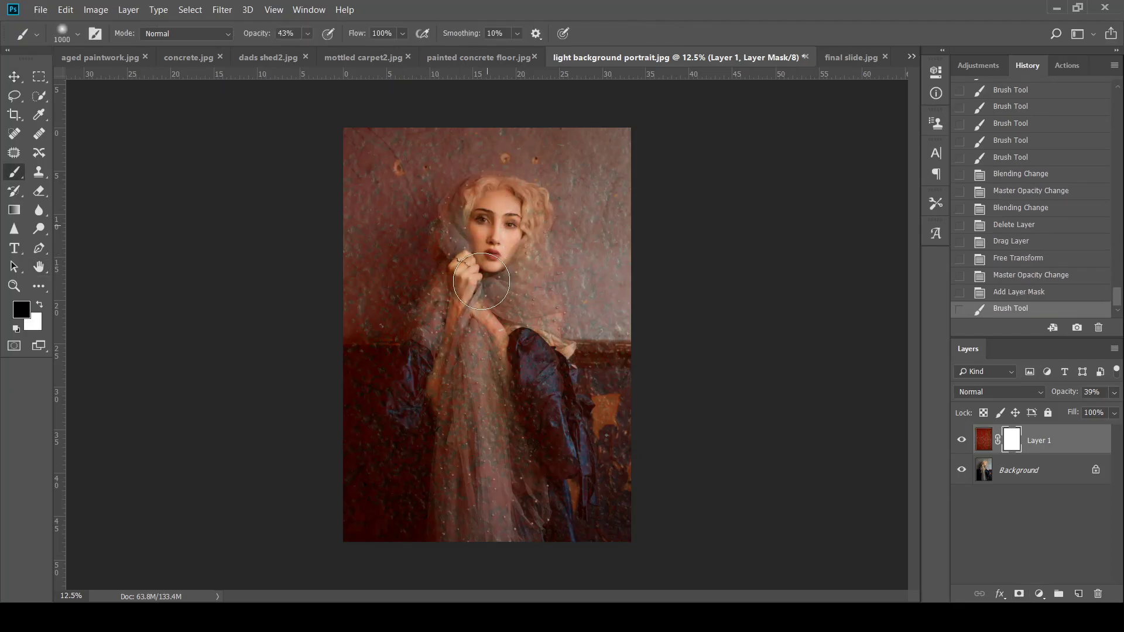
{"action": "mouse_move", "coordinate": [539, 389]}
{"action": "left_mouse_down"}
{"action": "mouse_move", "coordinate": [526, 369]}
{"action": "mouse_move", "coordinate": [437, 396]}
{"action": "mouse_move", "coordinate": [423, 365]}
{"action": "mouse_move", "coordinate": [495, 276]}
{"action": "mouse_move", "coordinate": [496, 235]}
{"action": "mouse_move", "coordinate": [512, 247]}
{"action": "mouse_move", "coordinate": [499, 281]}
{"action": "left_mouse_up"}
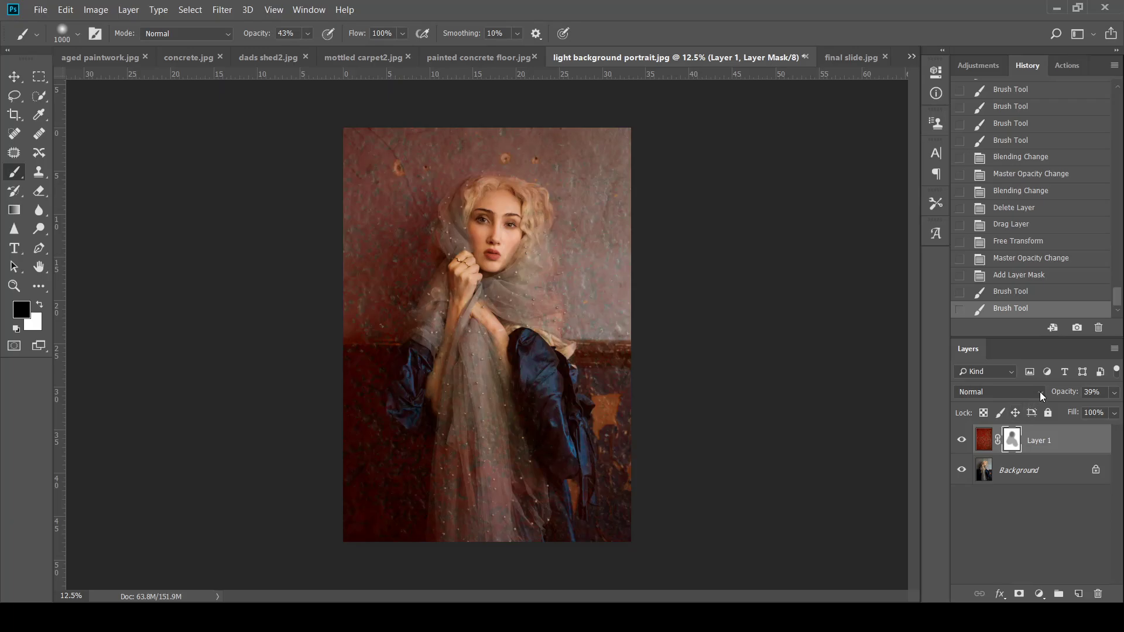
- Change the red texture layer to Soft Light at 64% opacity and brush more of it off the veil and dress
{"action": "left_click", "coordinate": [1002, 214]}
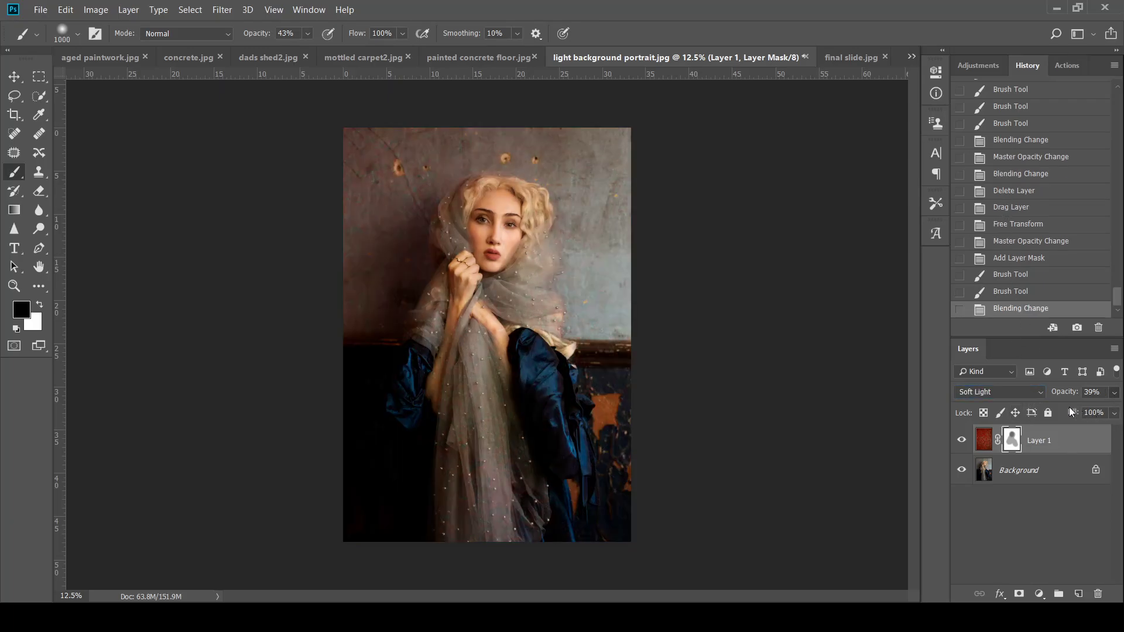
{"action": "left_click_drag", "start_coordinate": [1092, 412], "coordinate": [1120, 417]}
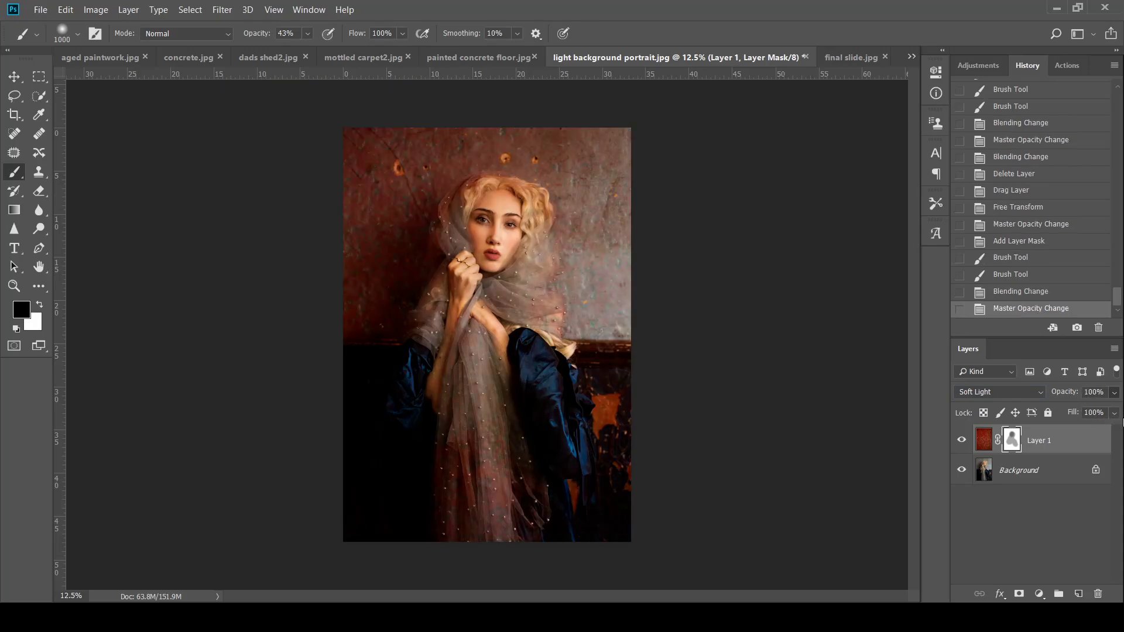
{"action": "left_click_drag", "start_coordinate": [1120, 421], "coordinate": [1097, 415]}
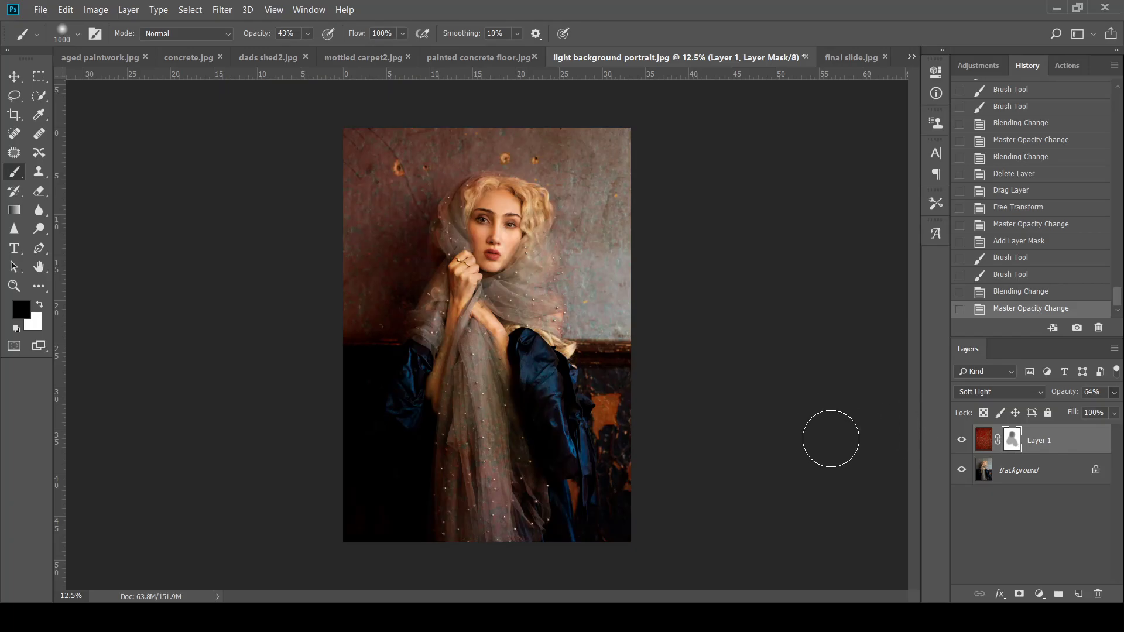
{"action": "mouse_move", "coordinate": [475, 466]}
{"action": "left_mouse_down"}
{"action": "mouse_move", "coordinate": [477, 539]}
{"action": "mouse_move", "coordinate": [457, 525]}
{"action": "mouse_move", "coordinate": [502, 498]}
{"action": "mouse_move", "coordinate": [493, 319]}
{"action": "left_mouse_up"}
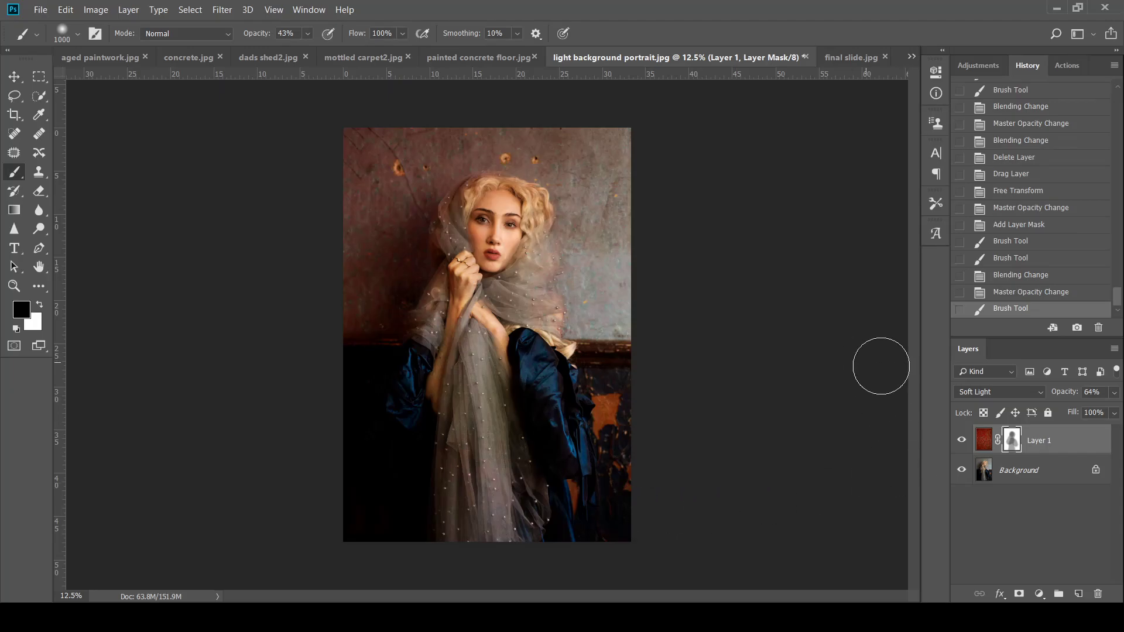
- Try the red texture layer in Screen blend mode at 30% opacity
{"action": "left_click", "coordinate": [1040, 392]}
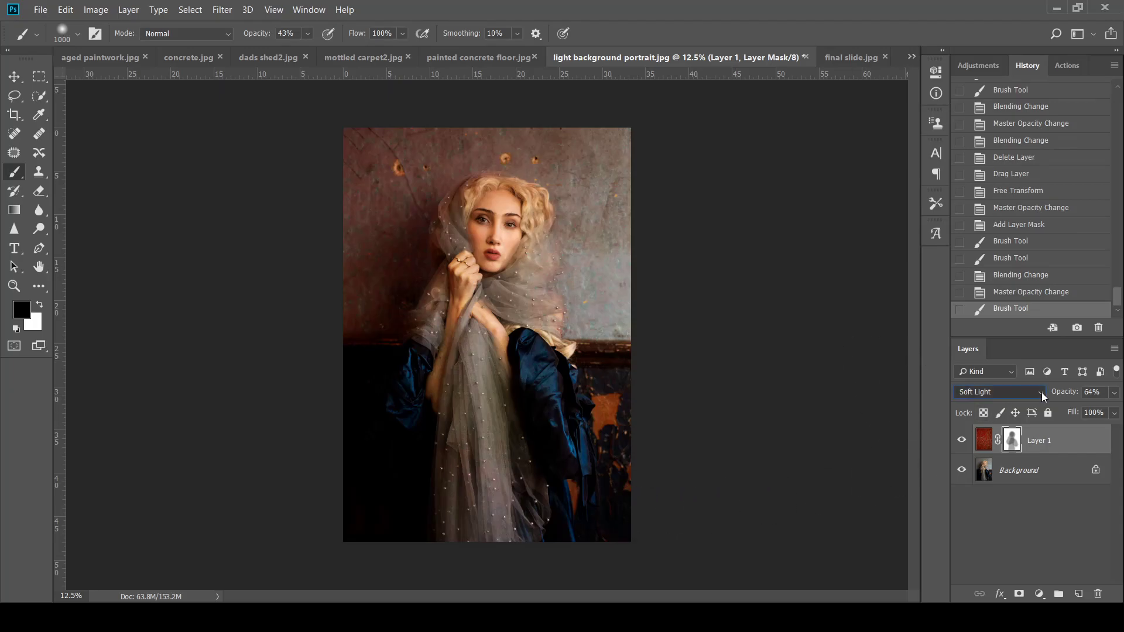
{"action": "left_click", "coordinate": [984, 145]}
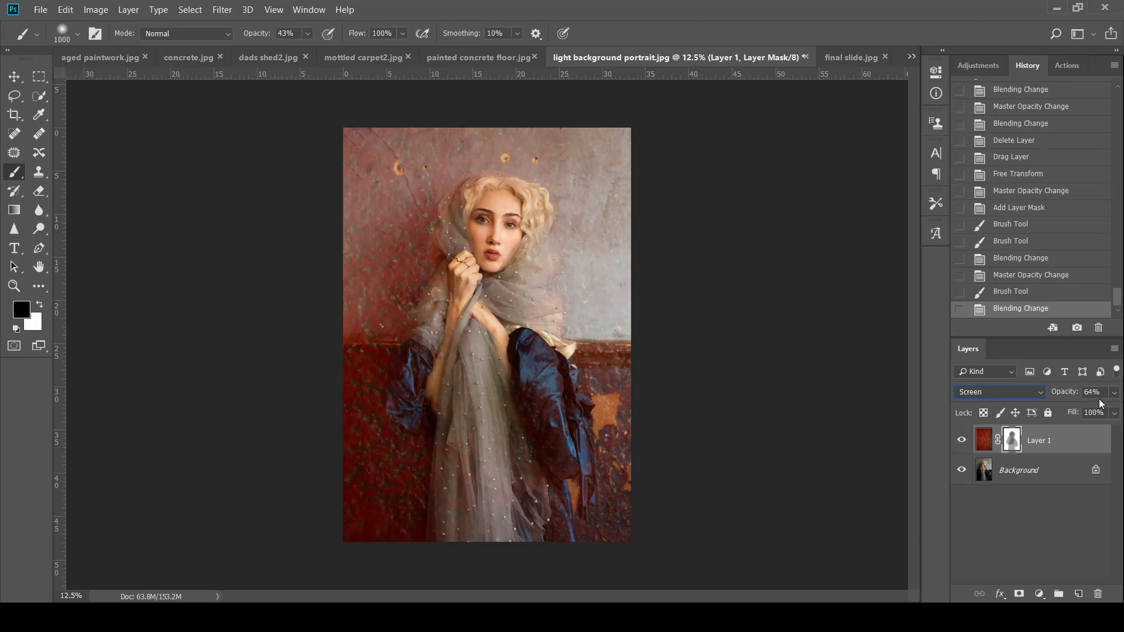
{"action": "left_click_drag", "start_coordinate": [1090, 409], "coordinate": [1070, 410]}
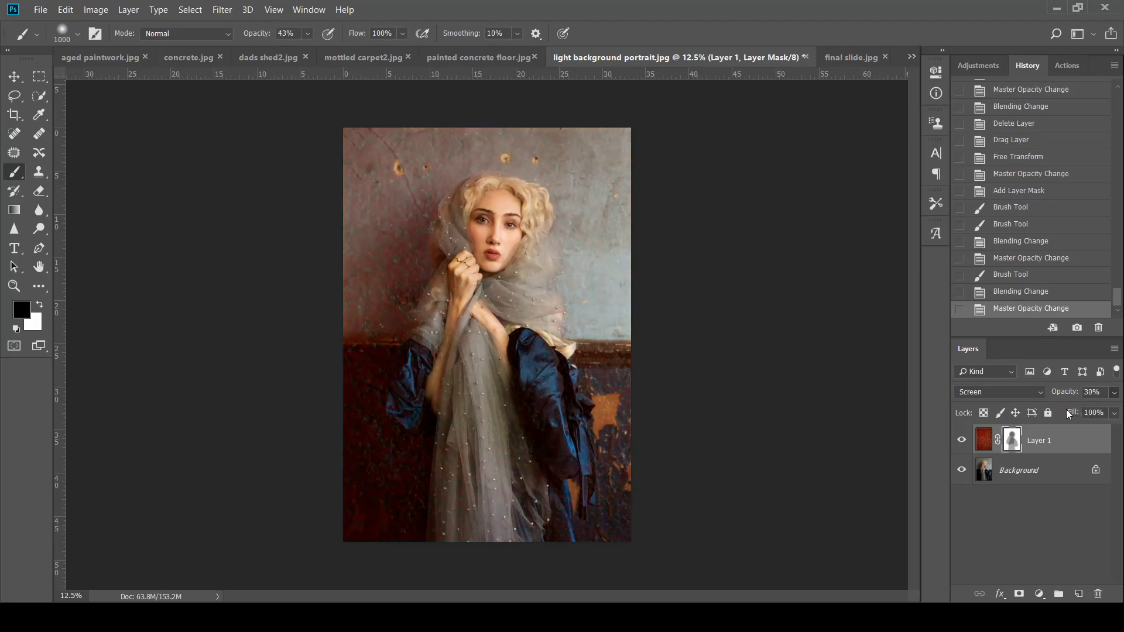
{"action": "mouse_move", "coordinate": [351, 544]}
{"action": "left_mouse_down"}
{"action": "mouse_move", "coordinate": [381, 468]}
{"action": "mouse_move", "coordinate": [363, 381]}
{"action": "left_mouse_up"}
- Change the red texture layer's blend mode to Multiply and raise its opacity to 100%
{"action": "left_click", "coordinate": [1041, 393]}
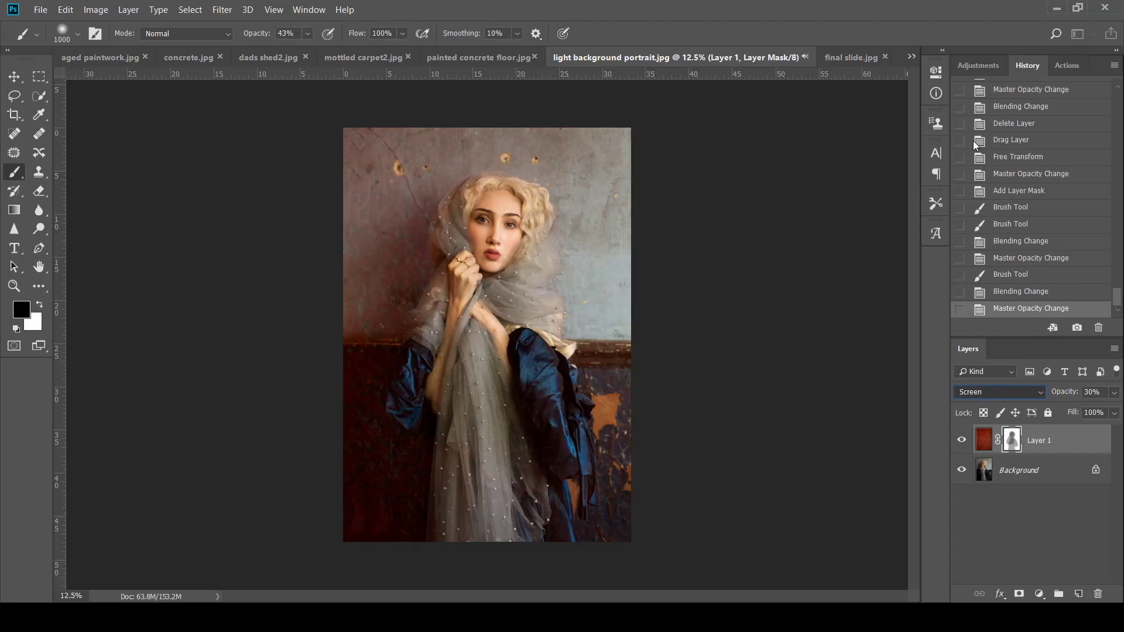
{"action": "left_click", "coordinate": [970, 83]}
{"action": "left_click", "coordinate": [1113, 395]}
{"action": "left_click_drag", "start_coordinate": [1065, 407], "coordinate": [1117, 416]}
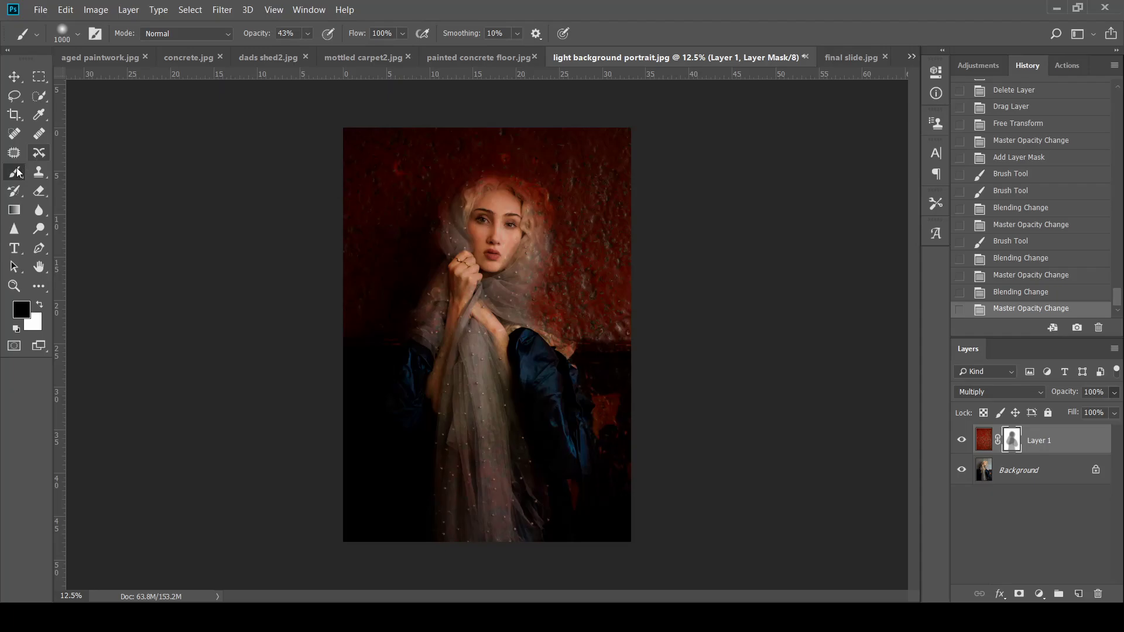
- Reduce the brush size to 300 and mask the red texture off the woman's hair, veil and sleeve edges
{"action": "key", "text": "bracketleft"}
{"action": "key", "text": "bracketleft"}
{"action": "key", "text": "bracketleft"}
{"action": "key", "text": "bracketleft"}
{"action": "key", "text": "bracketleft"}
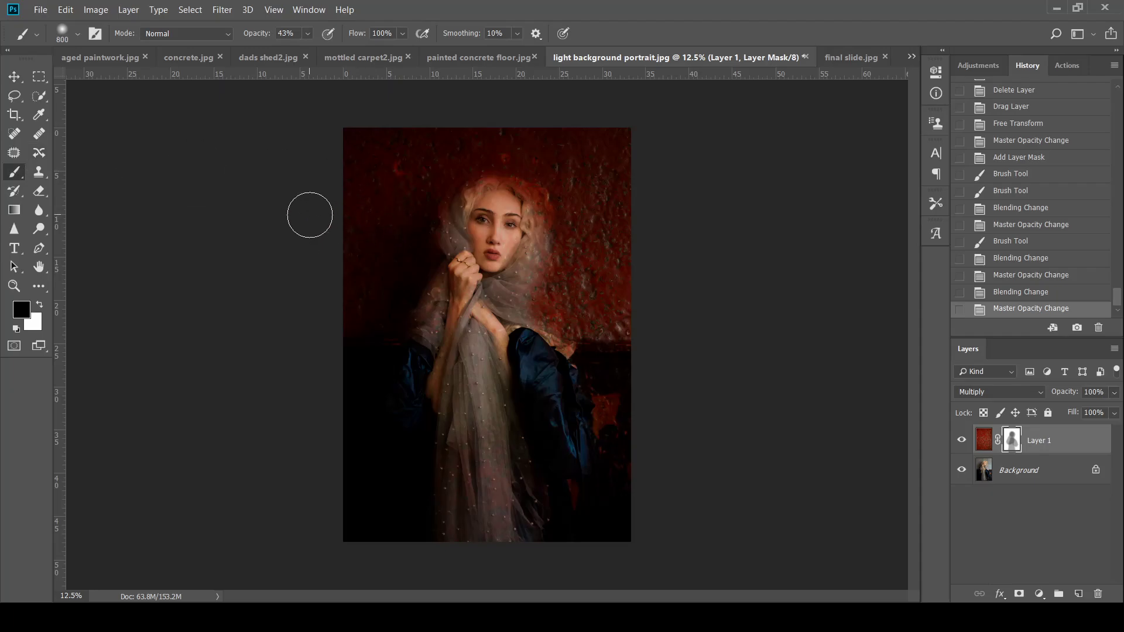
{"action": "key", "text": "bracketleft"}
{"action": "key", "text": "bracketleft"}
{"action": "mouse_move", "coordinate": [532, 275]}
{"action": "left_mouse_down"}
{"action": "mouse_move", "coordinate": [549, 332]}
{"action": "mouse_move", "coordinate": [540, 275]}
{"action": "mouse_move", "coordinate": [525, 283]}
{"action": "mouse_move", "coordinate": [536, 208]}
{"action": "mouse_move", "coordinate": [506, 192]}
{"action": "mouse_move", "coordinate": [278, 178]}
{"action": "mouse_move", "coordinate": [485, 190]}
{"action": "mouse_move", "coordinate": [449, 209]}
{"action": "mouse_move", "coordinate": [454, 265]}
{"action": "mouse_move", "coordinate": [421, 317]}
{"action": "mouse_move", "coordinate": [416, 387]}
{"action": "mouse_move", "coordinate": [444, 352]}
{"action": "mouse_move", "coordinate": [479, 192]}
{"action": "mouse_move", "coordinate": [530, 197]}
{"action": "mouse_move", "coordinate": [565, 350]}
{"action": "mouse_move", "coordinate": [541, 308]}
{"action": "mouse_move", "coordinate": [491, 316]}
{"action": "mouse_move", "coordinate": [480, 295]}
{"action": "mouse_move", "coordinate": [554, 445]}
{"action": "left_mouse_up"}
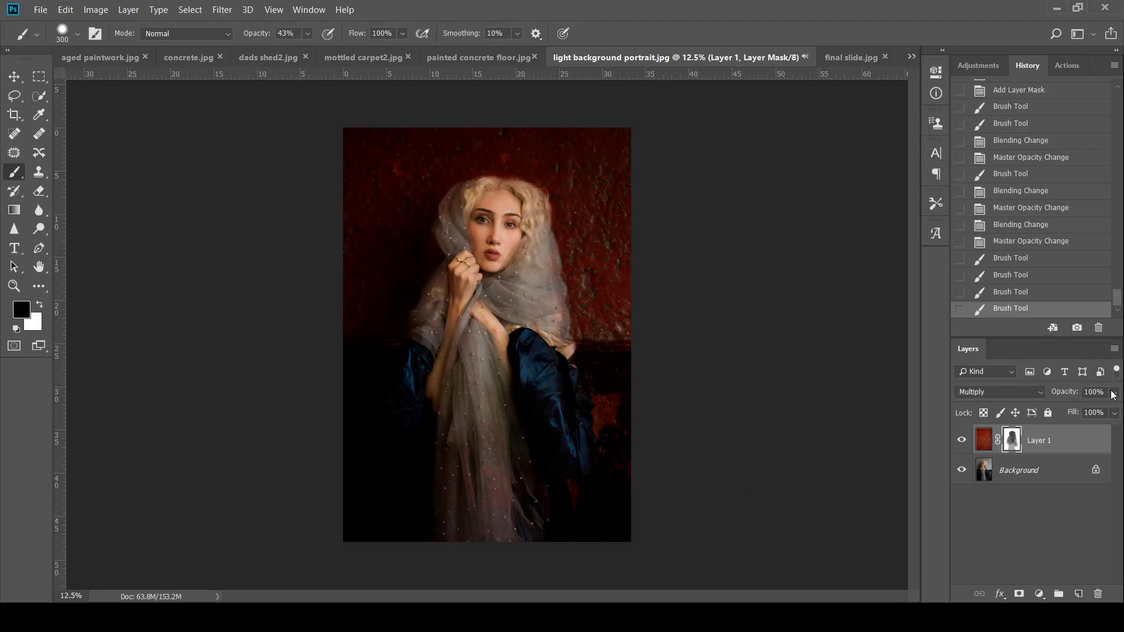
- Brush the mask further over the veil and blue sleeve, lowering the red texture layer's opacity to 87% and finally 67%
{"action": "left_click_drag", "start_coordinate": [1113, 398], "coordinate": [1108, 413]}
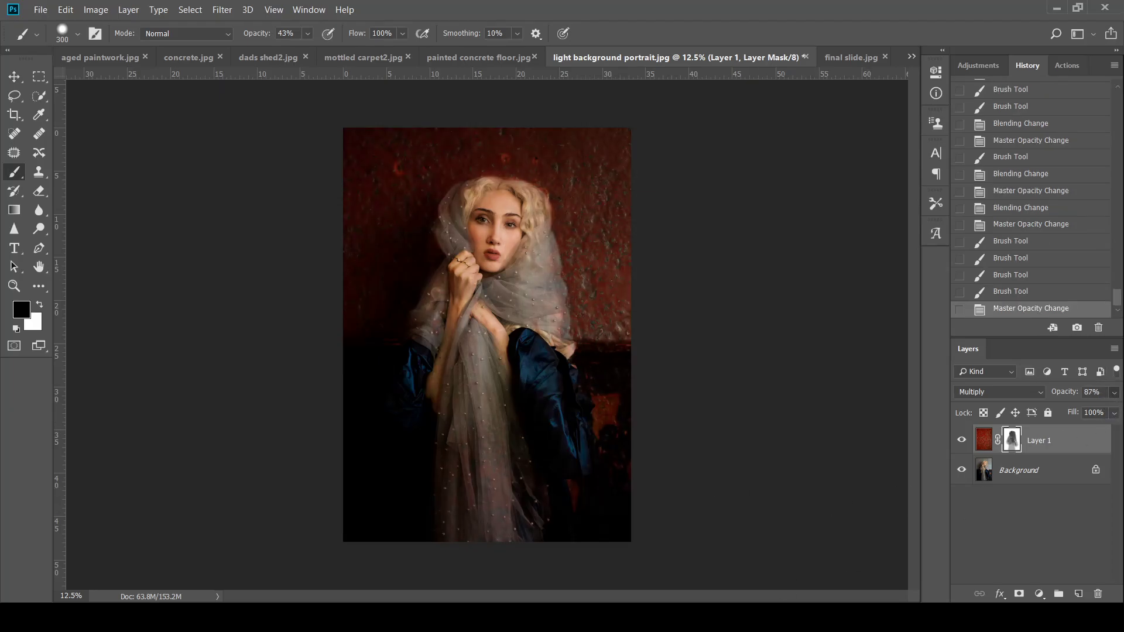
{"action": "mouse_move", "coordinate": [471, 444]}
{"action": "left_mouse_down"}
{"action": "mouse_move", "coordinate": [489, 565]}
{"action": "mouse_move", "coordinate": [459, 515]}
{"action": "mouse_move", "coordinate": [511, 526]}
{"action": "mouse_move", "coordinate": [502, 439]}
{"action": "mouse_move", "coordinate": [464, 409]}
{"action": "mouse_move", "coordinate": [455, 509]}
{"action": "mouse_move", "coordinate": [447, 419]}
{"action": "mouse_move", "coordinate": [468, 296]}
{"action": "mouse_move", "coordinate": [440, 328]}
{"action": "left_mouse_up"}
{"action": "left_click_drag", "start_coordinate": [429, 317], "coordinate": [417, 329]}
{"action": "mouse_move", "coordinate": [553, 328]}
{"action": "left_mouse_down"}
{"action": "mouse_move", "coordinate": [558, 375]}
{"action": "mouse_move", "coordinate": [579, 446]}
{"action": "left_mouse_up"}
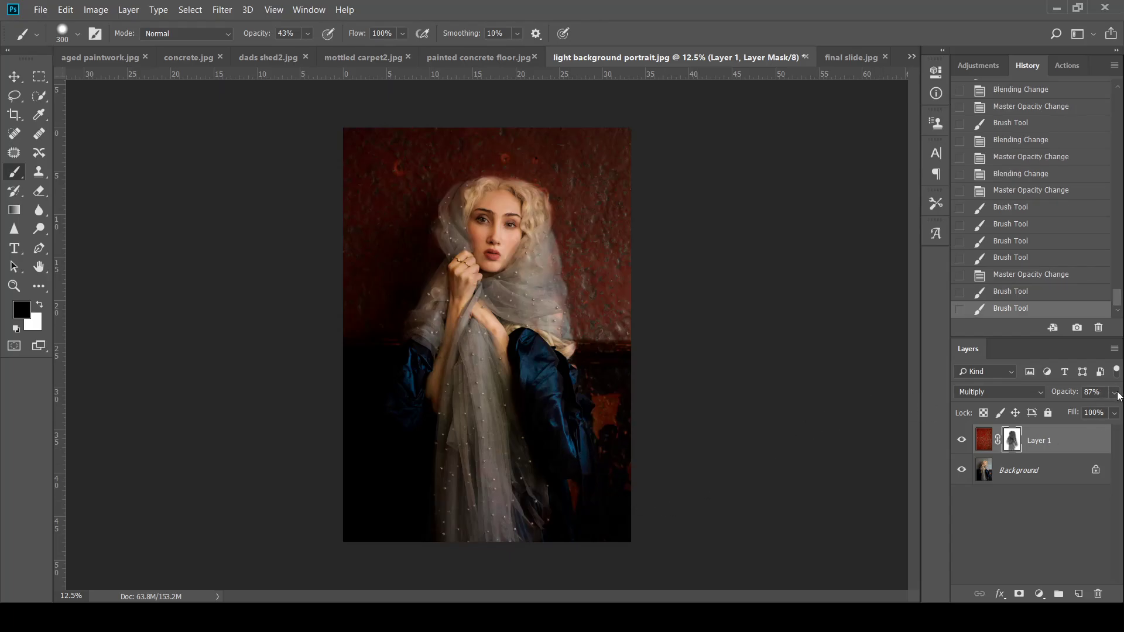
{"action": "left_click_drag", "start_coordinate": [1111, 414], "coordinate": [1096, 414]}
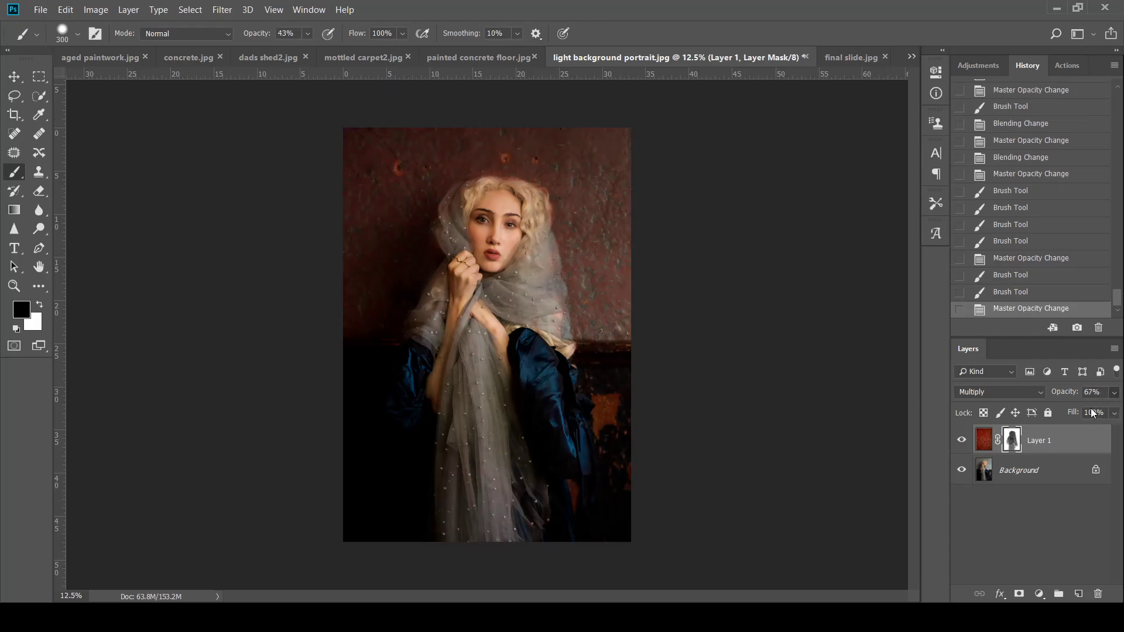
- Delete the red texture layer from the portrait and close painted concrete floor.jpg
{"action": "left_click_drag", "start_coordinate": [1046, 442], "coordinate": [1097, 593]}
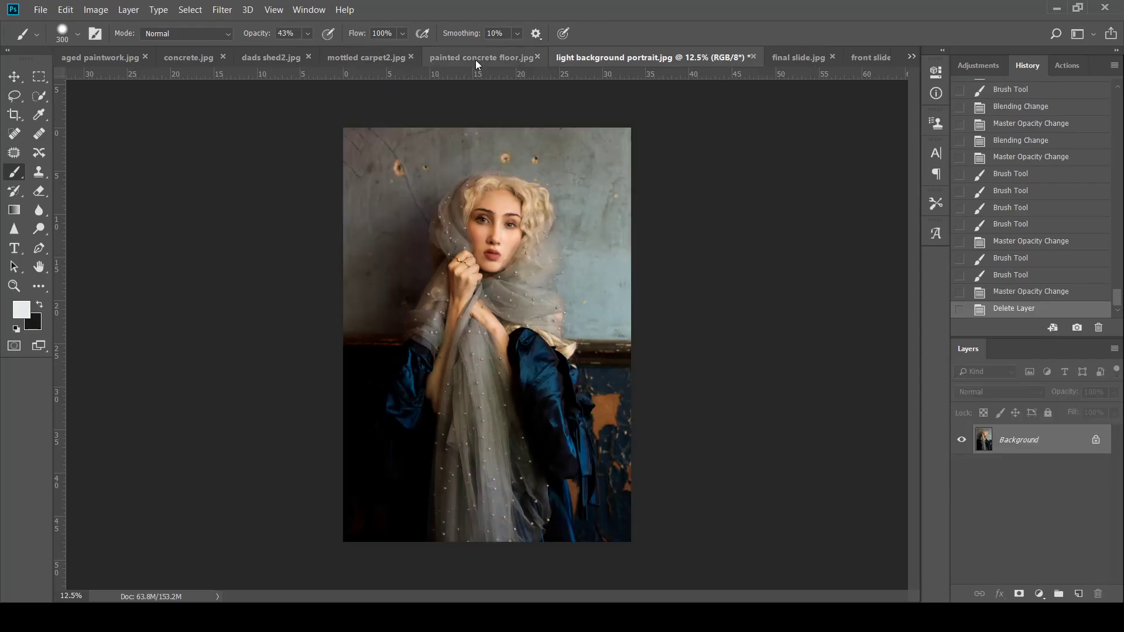
{"action": "left_click", "coordinate": [537, 56]}
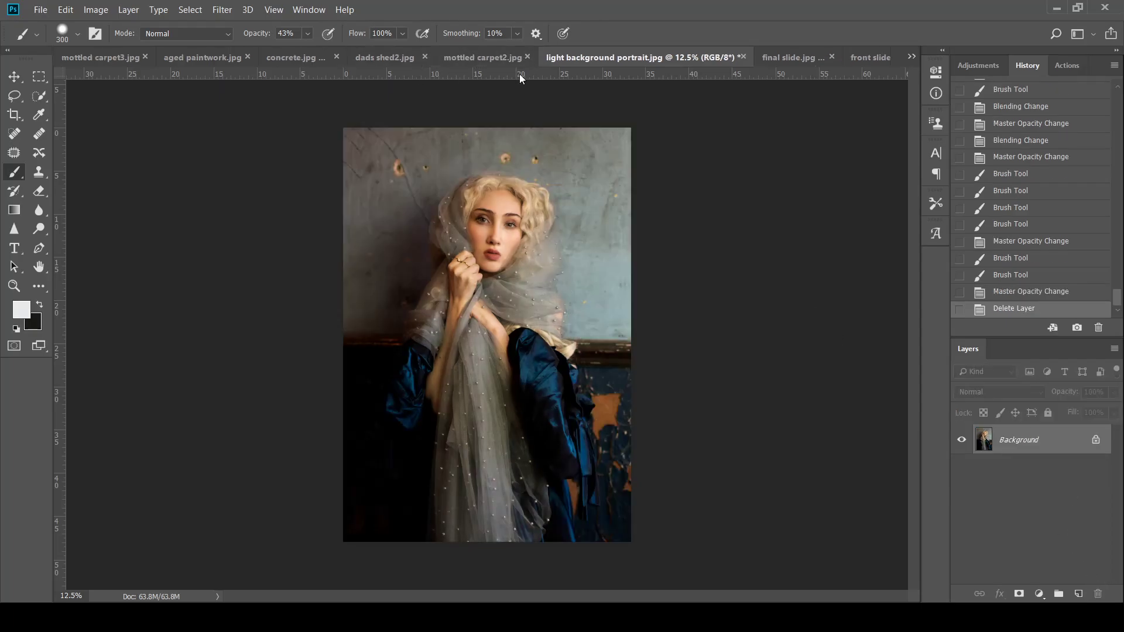
- Copy the mottled carpet2.jpg texture into the portrait, rotate it 90° and stretch it to cover the whole canvas
{"action": "left_click", "coordinate": [482, 57]}
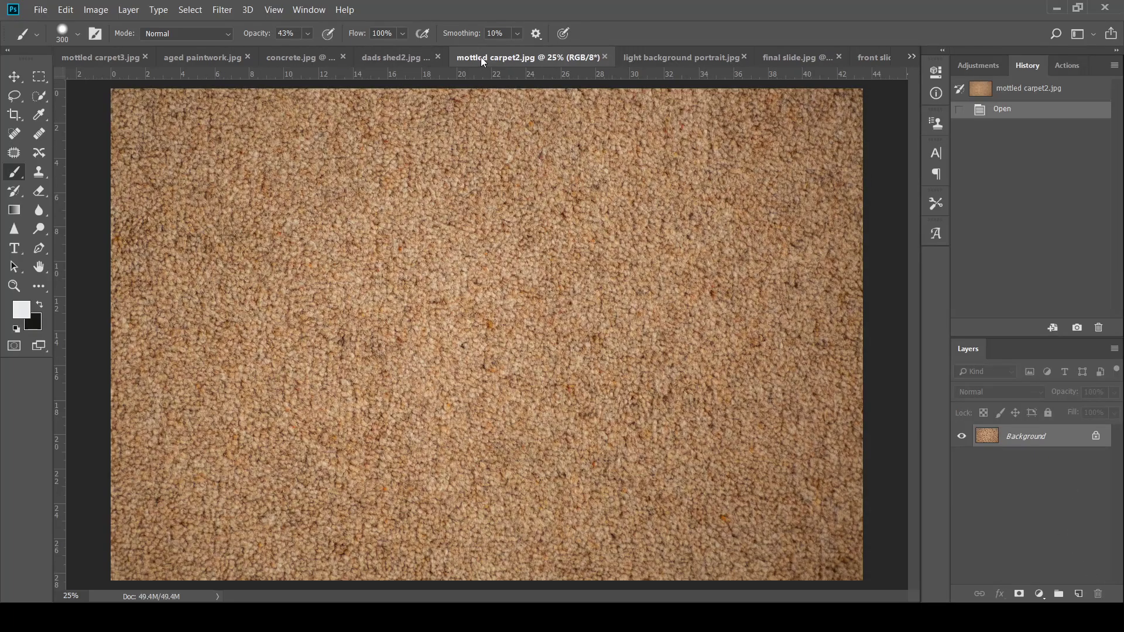
{"action": "left_click", "coordinate": [14, 77]}
{"action": "left_click_drag", "start_coordinate": [663, 61], "coordinate": [473, 265]}
{"action": "key", "text": "ctrl+t"}
{"action": "left_click_drag", "start_coordinate": [729, 397], "coordinate": [372, 491]}
{"action": "left_click_drag", "start_coordinate": [482, 355], "coordinate": [440, 433]}
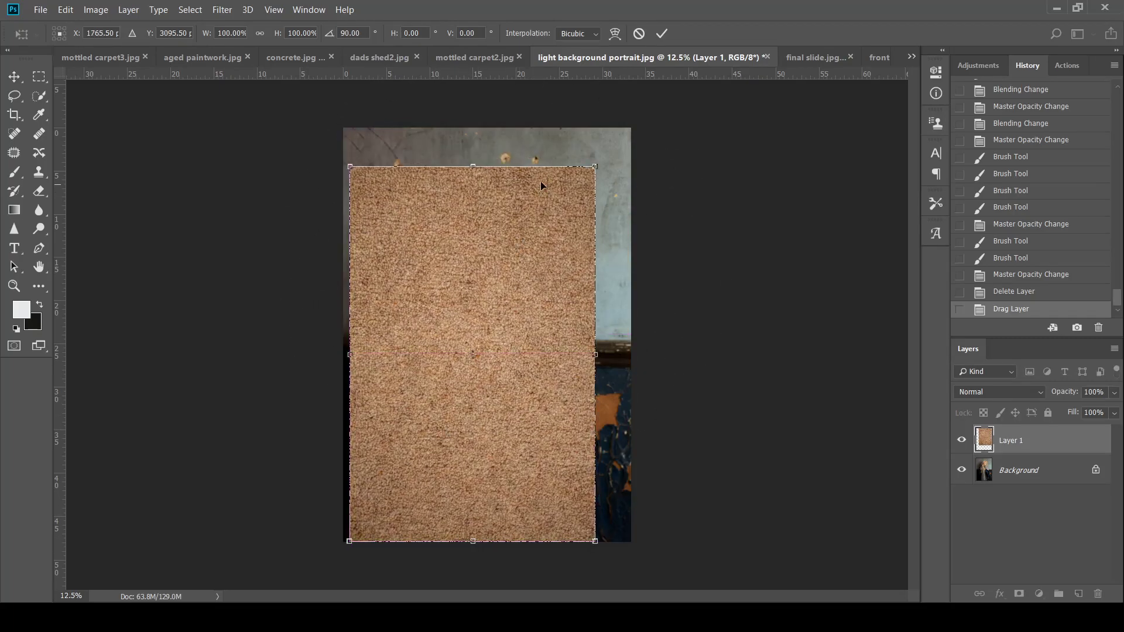
{"action": "left_click_drag", "start_coordinate": [594, 166], "coordinate": [653, 127]}
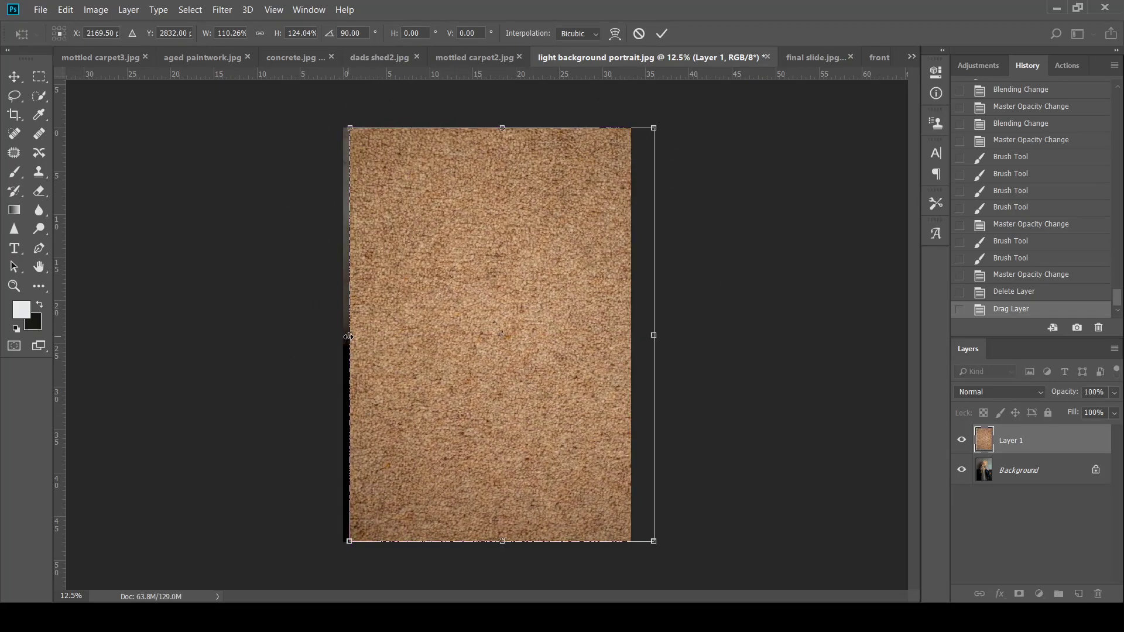
{"action": "left_click_drag", "start_coordinate": [349, 336], "coordinate": [343, 336]}
{"action": "key", "text": "Return"}
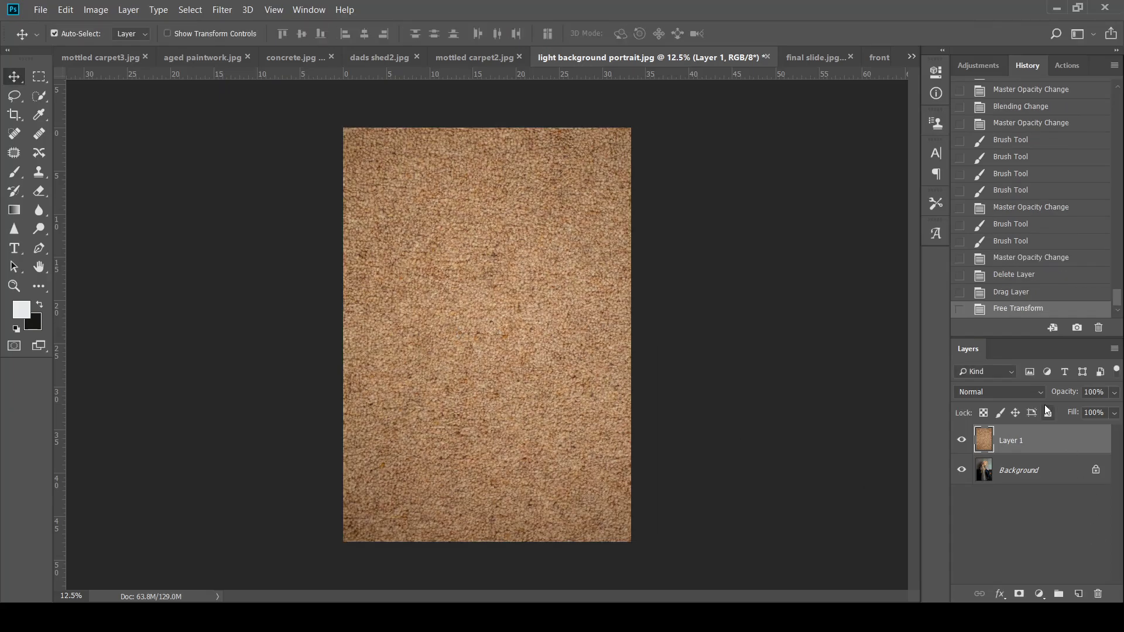
- Set the carpet layer to 33% opacity and mask it off the woman's face, arms and blue sleeves with a black brush
{"action": "left_click_drag", "start_coordinate": [1116, 413], "coordinate": [1068, 413]}
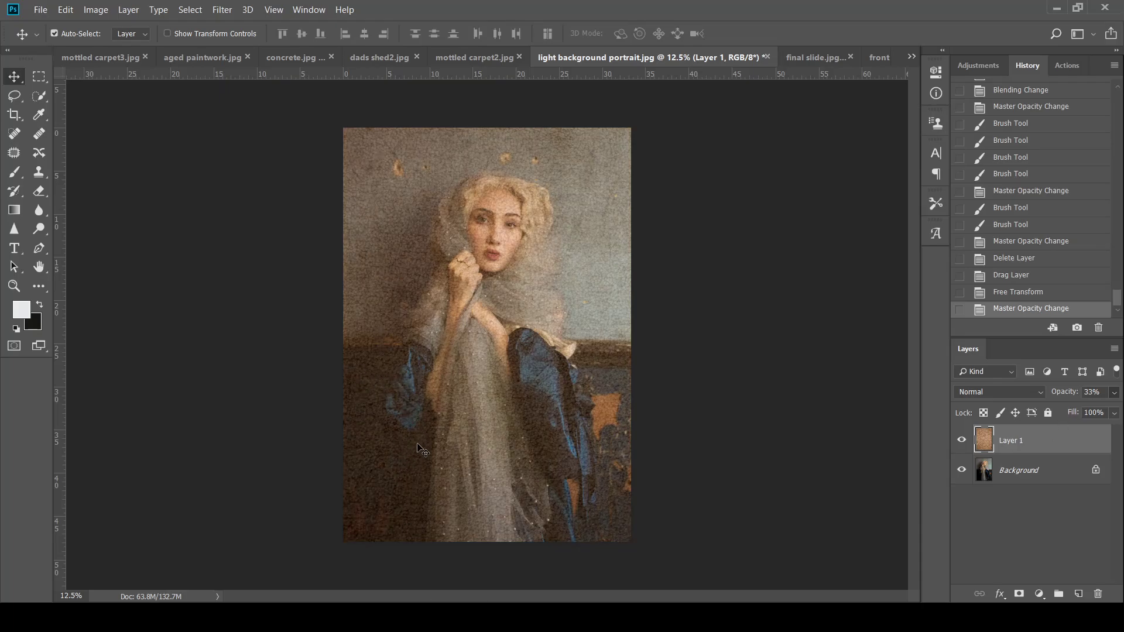
{"action": "left_click", "coordinate": [1022, 592]}
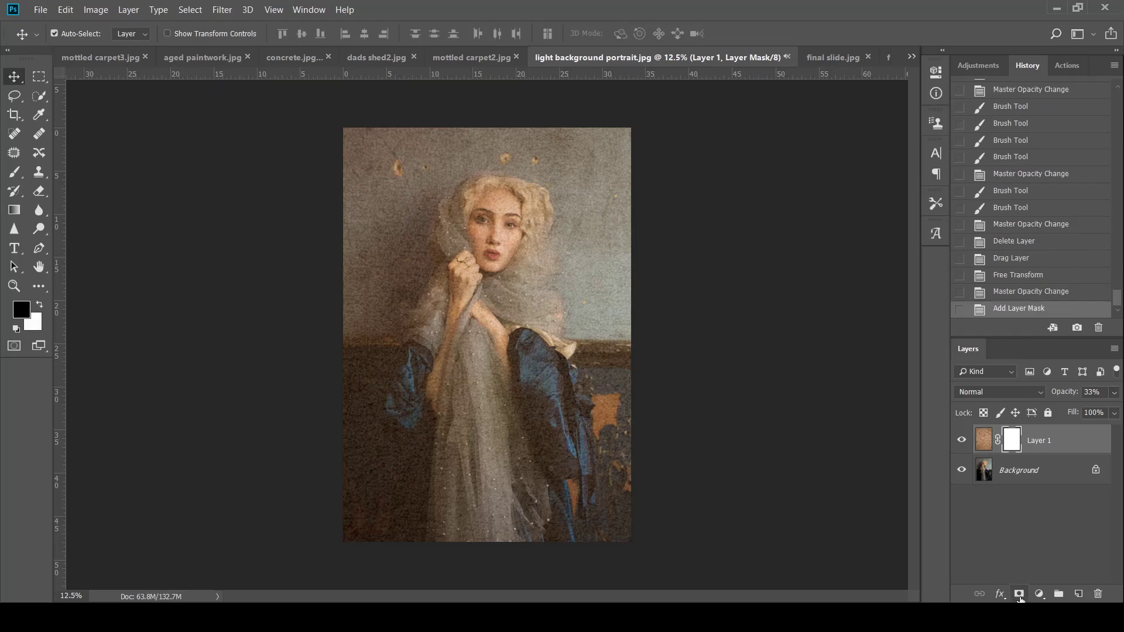
{"action": "left_click", "coordinate": [14, 172]}
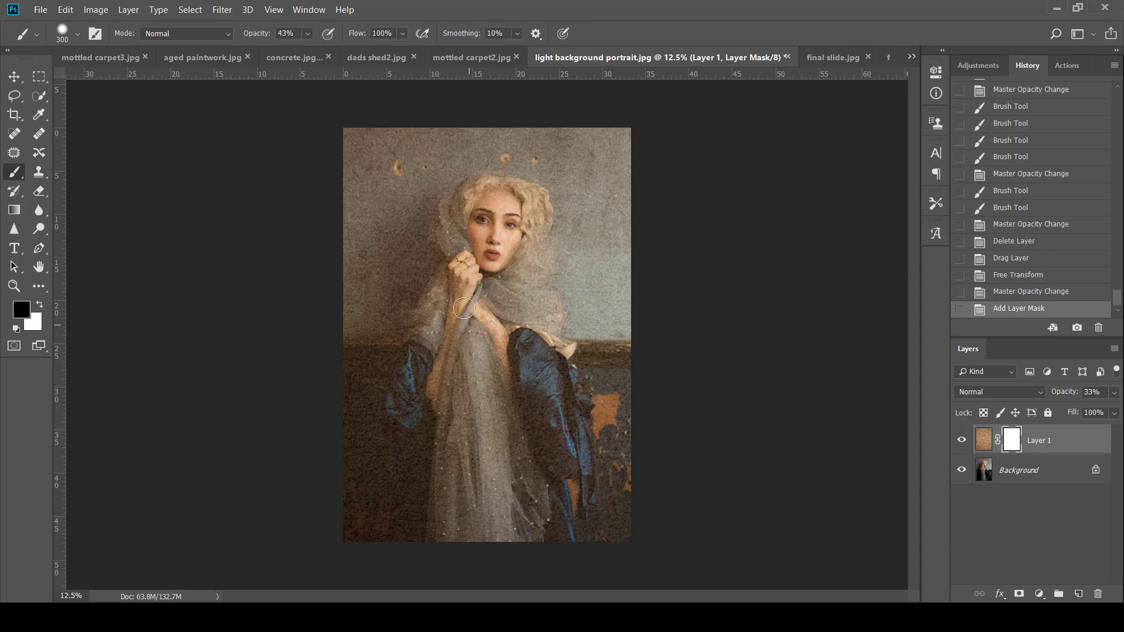
{"action": "left_click_drag", "start_coordinate": [465, 267], "coordinate": [457, 300]}
{"action": "left_click_drag", "start_coordinate": [457, 341], "coordinate": [448, 353]}
{"action": "left_click_drag", "start_coordinate": [478, 309], "coordinate": [516, 360]}
{"action": "left_click_drag", "start_coordinate": [530, 350], "coordinate": [571, 450]}
{"action": "left_click_drag", "start_coordinate": [411, 366], "coordinate": [413, 419]}
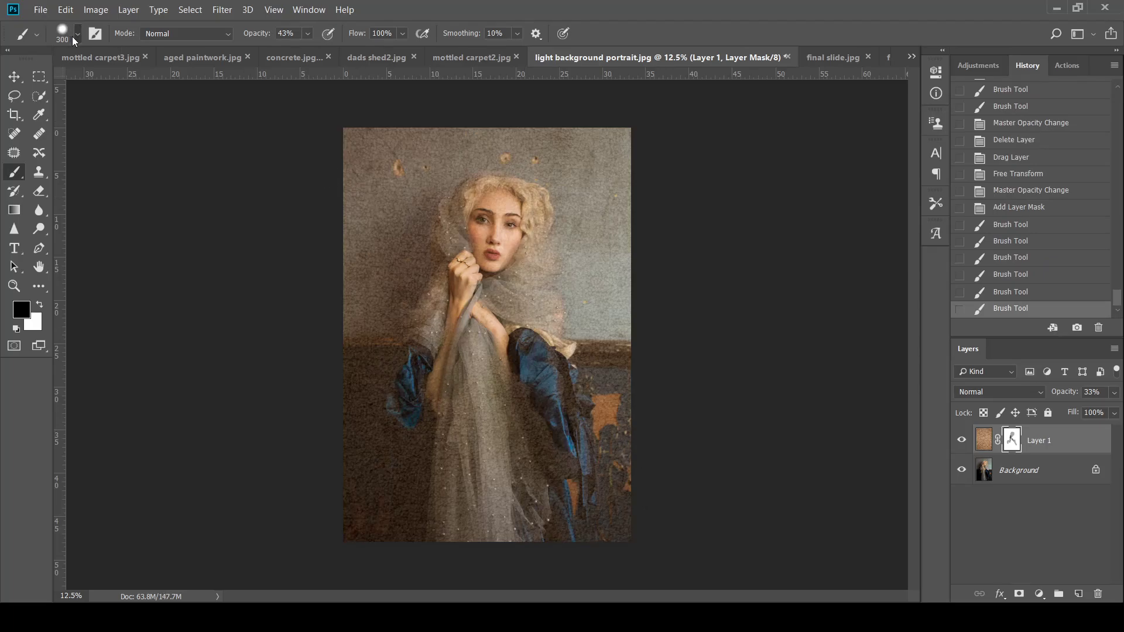
- Switch to a soft brush of size 480 and paint white on the mask to restore the carpet texture over both sleeves
{"action": "left_click_drag", "start_coordinate": [158, 78], "coordinate": [167, 77]}
{"action": "left_click", "coordinate": [156, 339]}
{"action": "left_click", "coordinate": [39, 305]}
{"action": "left_click", "coordinate": [415, 368]}
{"action": "left_click", "coordinate": [427, 361]}
{"action": "left_click", "coordinate": [413, 374]}
{"action": "left_click", "coordinate": [588, 434]}
{"action": "left_click", "coordinate": [566, 406]}
{"action": "left_click", "coordinate": [541, 368]}
{"action": "left_click", "coordinate": [528, 344]}
{"action": "left_click", "coordinate": [512, 364]}
{"action": "left_click", "coordinate": [543, 428]}
{"action": "left_click", "coordinate": [547, 455]}
{"action": "left_click", "coordinate": [567, 352]}
{"action": "left_click", "coordinate": [402, 404]}
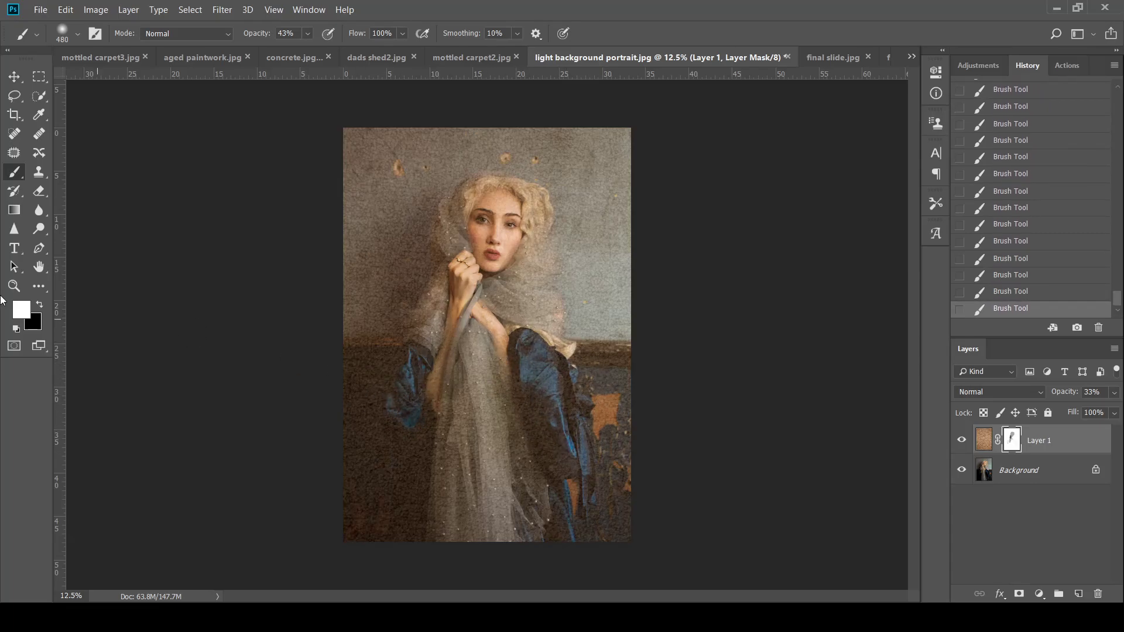
- Switch the brush back to black and mask the carpet texture off the woman's hands, chest and sleeve
{"action": "left_click", "coordinate": [40, 304]}
{"action": "left_click", "coordinate": [472, 282]}
{"action": "left_click", "coordinate": [492, 333]}
{"action": "left_click", "coordinate": [507, 354]}
{"action": "left_click", "coordinate": [486, 311]}
{"action": "left_click_drag", "start_coordinate": [402, 400], "coordinate": [413, 364]}
- Lower the brush opacity to 14% and gradually mask the carpet texture off the woman's sleeves, veil, face and dress
{"action": "left_click_drag", "start_coordinate": [319, 57], "coordinate": [294, 51]}
{"action": "left_click", "coordinate": [512, 383]}
{"action": "left_click", "coordinate": [528, 393]}
{"action": "left_click", "coordinate": [539, 412]}
{"action": "left_click", "coordinate": [564, 446]}
{"action": "left_click_drag", "start_coordinate": [570, 407], "coordinate": [570, 447]}
{"action": "left_click", "coordinate": [530, 363]}
{"action": "left_click_drag", "start_coordinate": [482, 376], "coordinate": [455, 471]}
{"action": "left_click", "coordinate": [523, 283]}
{"action": "mouse_move", "coordinate": [525, 285]}
{"action": "left_mouse_down"}
{"action": "mouse_move", "coordinate": [502, 269]}
{"action": "mouse_move", "coordinate": [516, 256]}
{"action": "left_mouse_up"}
{"action": "left_click", "coordinate": [480, 246]}
{"action": "left_click", "coordinate": [508, 265]}
{"action": "left_click", "coordinate": [479, 325]}
{"action": "left_click_drag", "start_coordinate": [448, 276], "coordinate": [418, 386]}
{"action": "left_click_drag", "start_coordinate": [520, 270], "coordinate": [576, 411]}
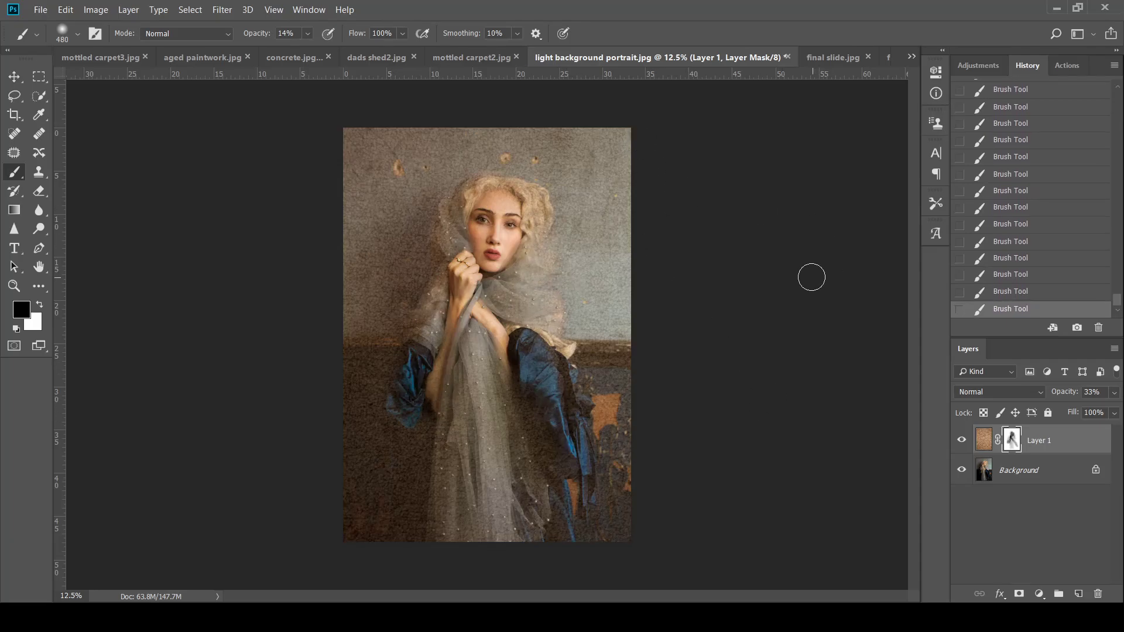
- Set the carpet layer's blend mode to Soft Light and raise its opacity to 68%
{"action": "left_click", "coordinate": [1040, 391]}
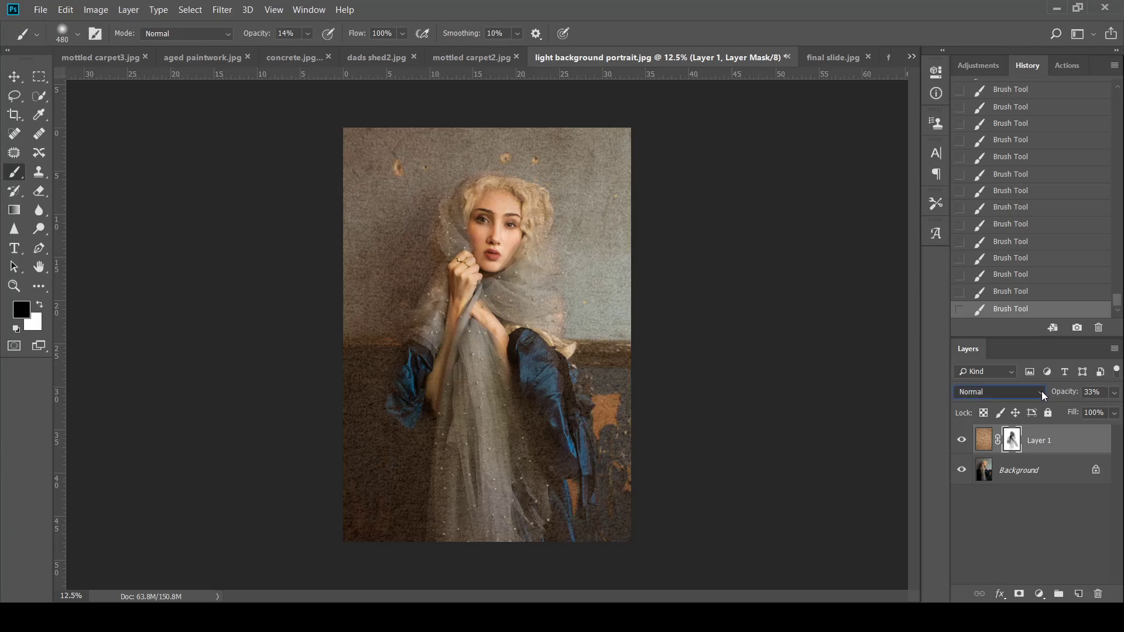
{"action": "left_click", "coordinate": [1002, 213]}
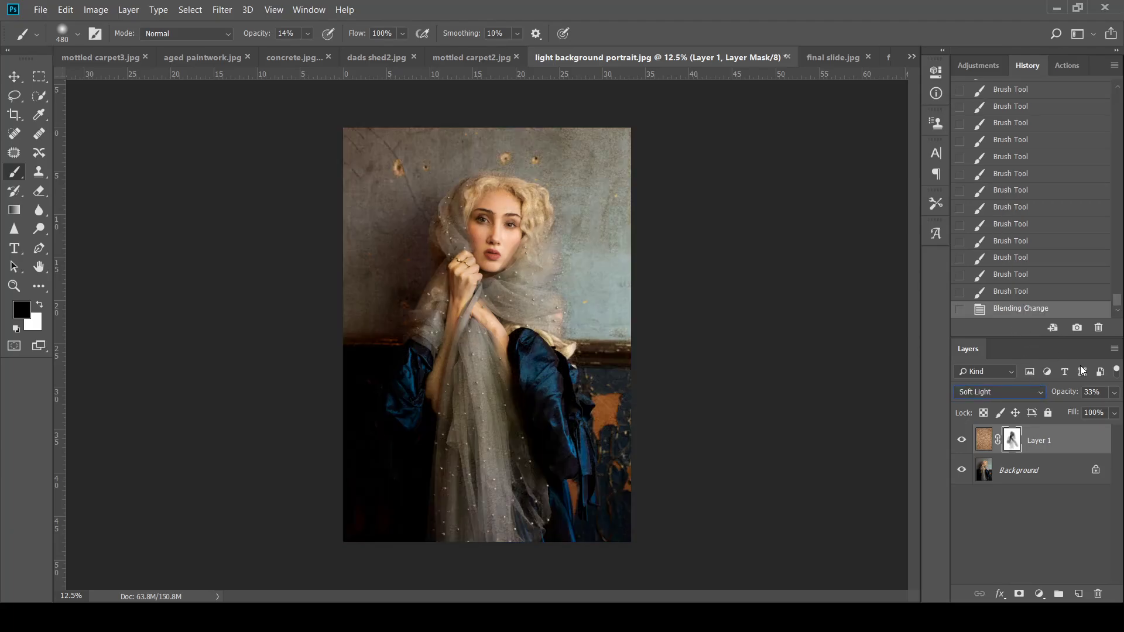
{"action": "left_click_drag", "start_coordinate": [1100, 412], "coordinate": [1112, 418]}
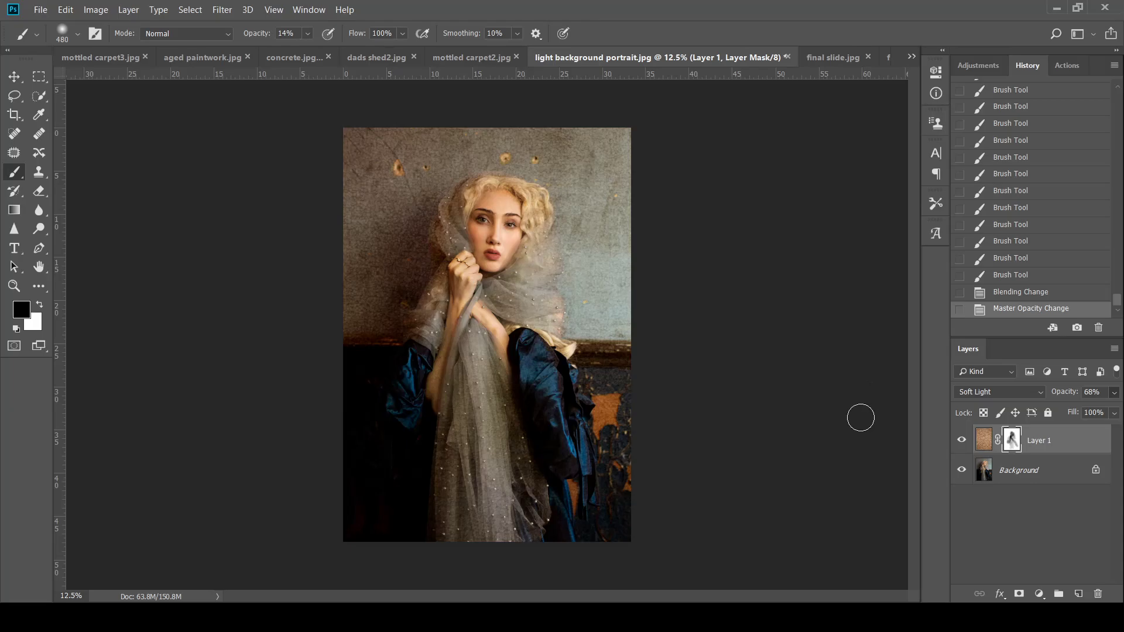
- Try the Screen blend mode on the carpet layer and settle on Multiply
{"action": "left_click", "coordinate": [1041, 392]}
{"action": "left_click", "coordinate": [975, 145]}
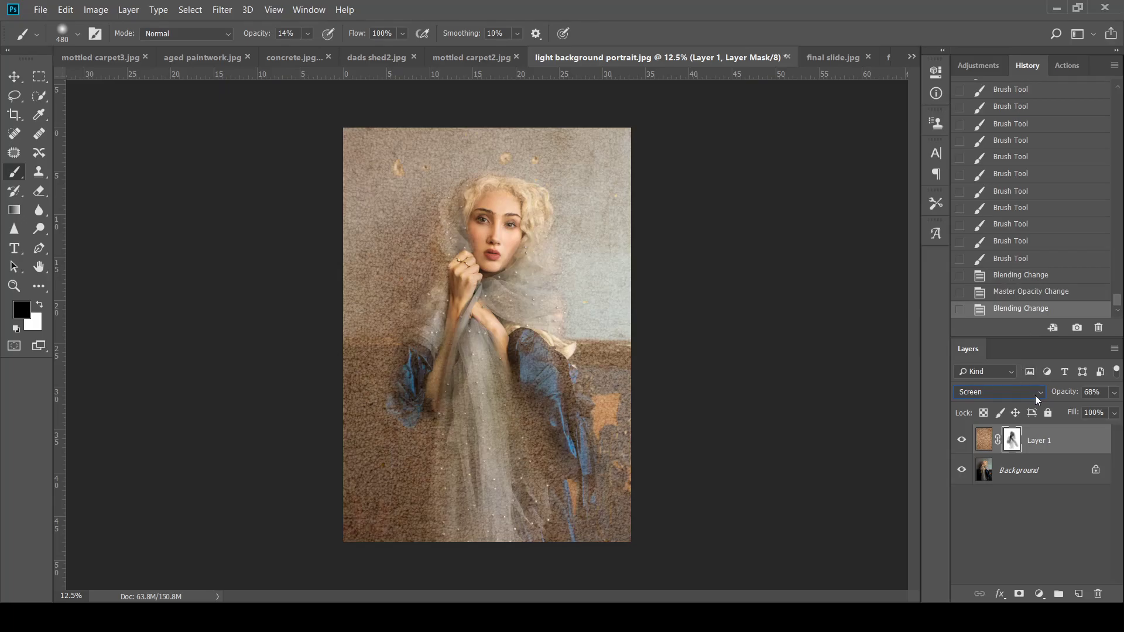
{"action": "left_click", "coordinate": [975, 83]}
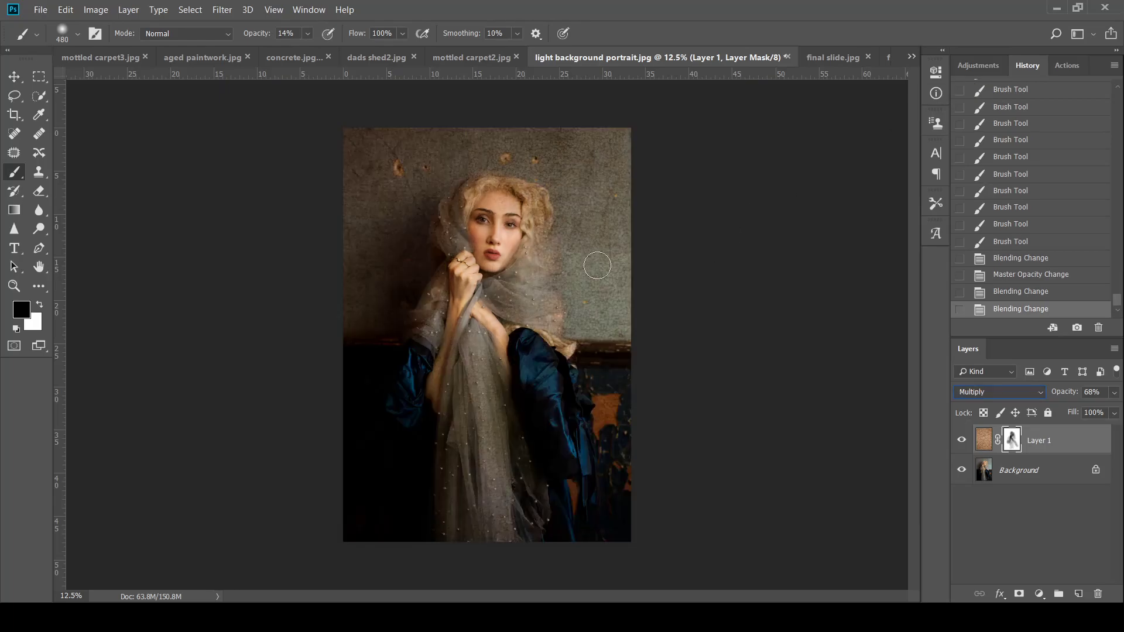
- Mask the carpet texture off the woman's face, hair, hands and chest with the black 14% opacity brush
{"action": "left_click", "coordinate": [505, 203]}
{"action": "left_click", "coordinate": [529, 212]}
{"action": "left_click", "coordinate": [531, 211]}
{"action": "left_click", "coordinate": [534, 219]}
{"action": "left_click", "coordinate": [537, 231]}
{"action": "left_click", "coordinate": [539, 245]}
{"action": "left_click", "coordinate": [541, 255]}
{"action": "left_click", "coordinate": [542, 270]}
{"action": "left_click", "coordinate": [536, 284]}
{"action": "left_click", "coordinate": [509, 287]}
{"action": "left_click", "coordinate": [444, 234]}
{"action": "left_click", "coordinate": [454, 258]}
{"action": "left_click", "coordinate": [461, 271]}
{"action": "left_click", "coordinate": [465, 288]}
{"action": "left_click", "coordinate": [512, 330]}
{"action": "left_click", "coordinate": [512, 230]}
{"action": "left_click", "coordinate": [510, 209]}
{"action": "left_click", "coordinate": [506, 219]}
{"action": "left_click", "coordinate": [503, 217]}
{"action": "left_click", "coordinate": [496, 202]}
{"action": "left_click", "coordinate": [501, 189]}
{"action": "left_click", "coordinate": [508, 191]}
{"action": "left_click", "coordinate": [531, 201]}
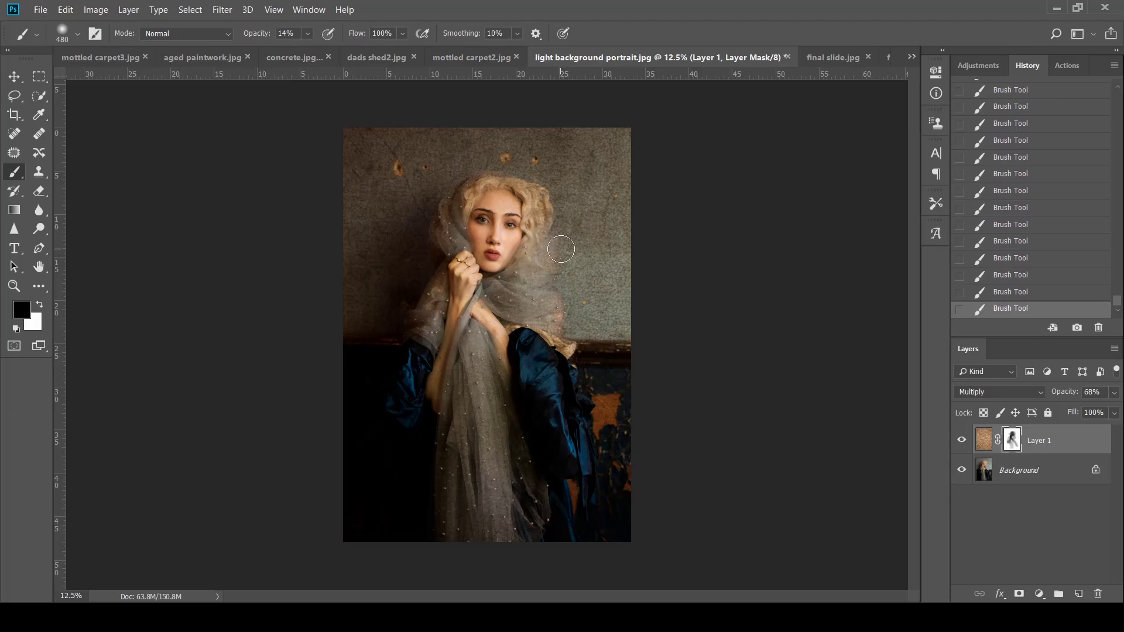
- Delete the carpet texture layer from the portrait and close mottled carpet2.jpg
{"action": "key", "text": "a"}
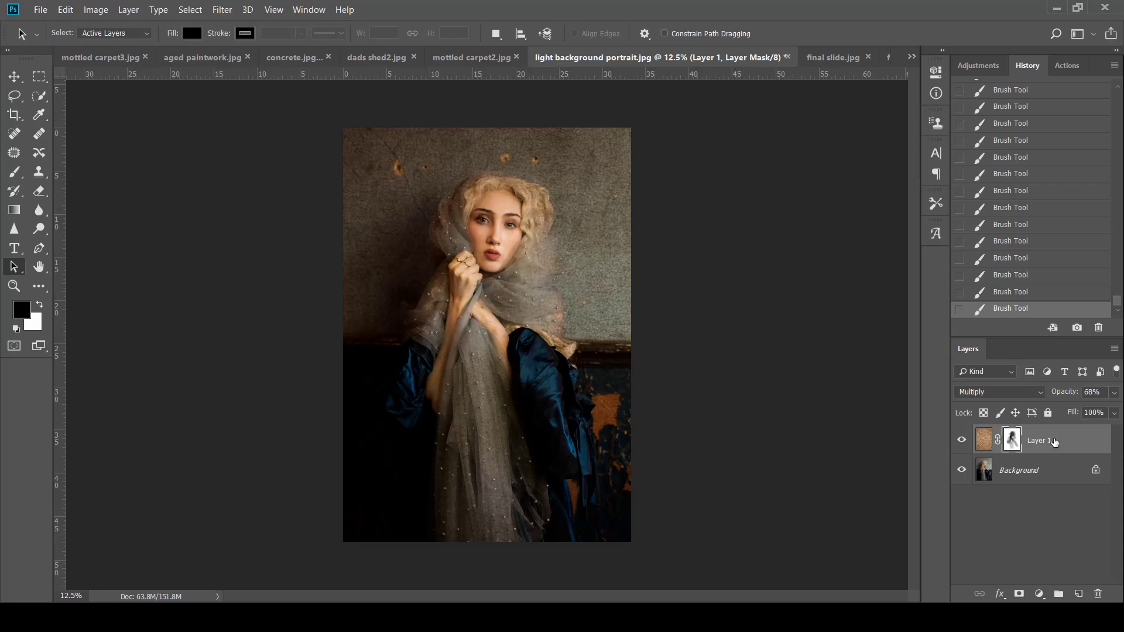
{"action": "left_click", "coordinate": [1098, 594]}
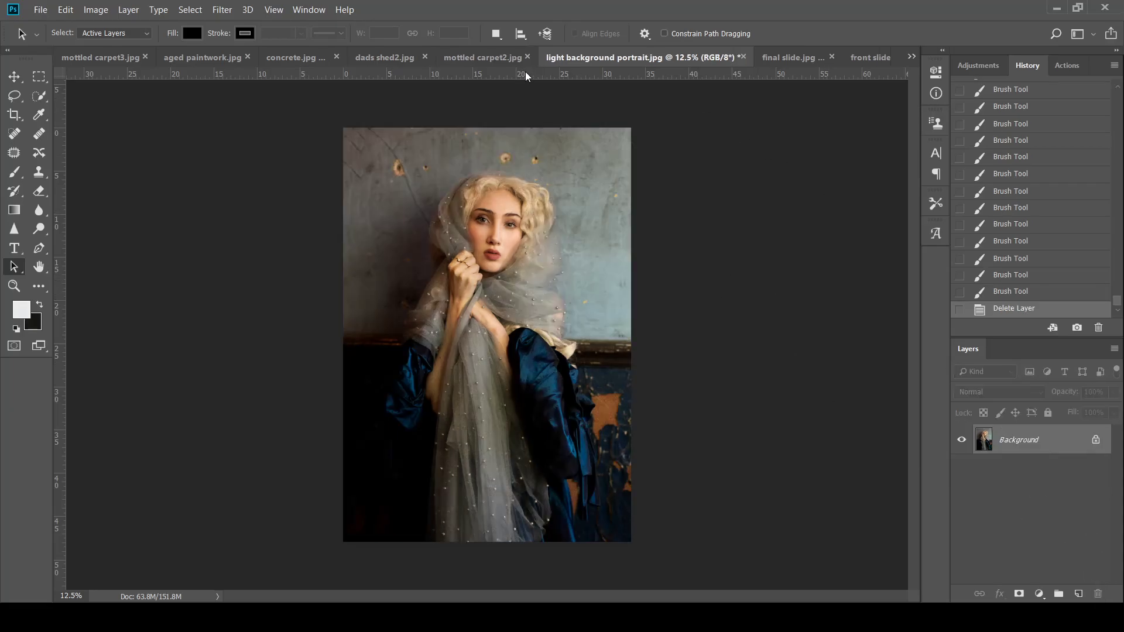
{"action": "left_click", "coordinate": [527, 56]}
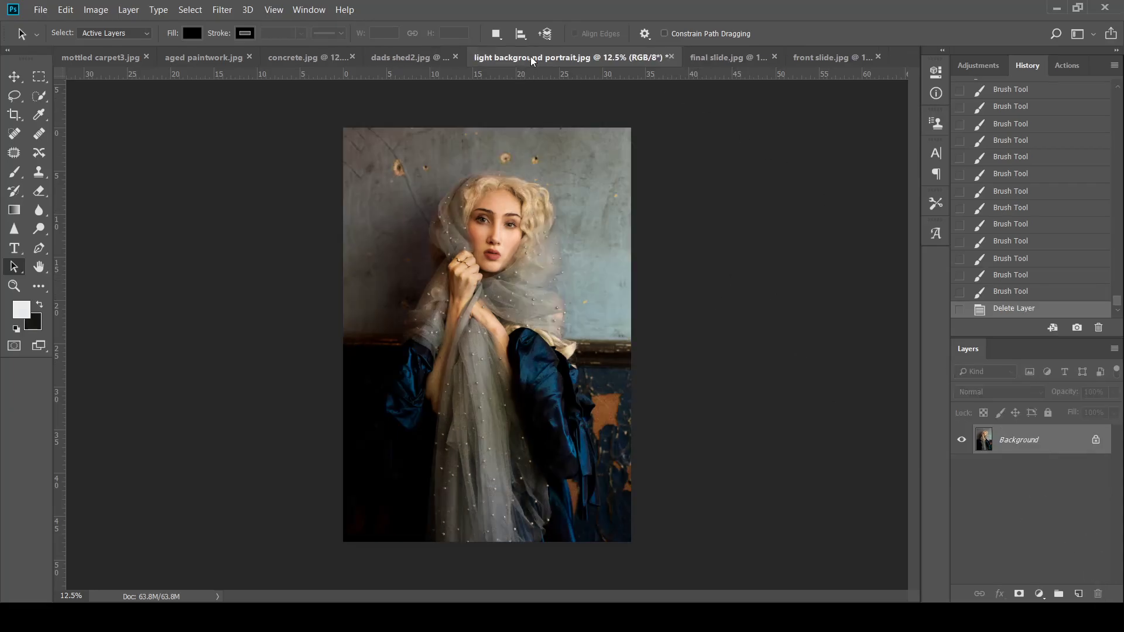
- Bring the dads shed2.jpg texture into the light background portrait as a new layer
{"action": "left_click", "coordinate": [402, 57]}
{"action": "left_click", "coordinate": [14, 76]}
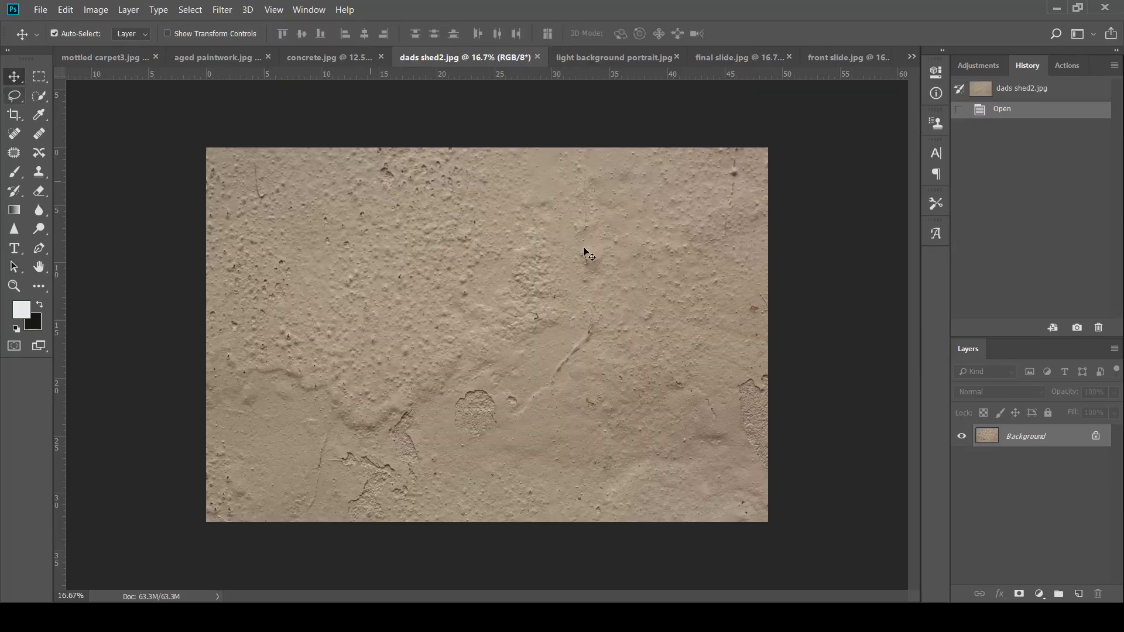
{"action": "left_click_drag", "start_coordinate": [612, 60], "coordinate": [525, 265]}
- Rotate the shed wall texture upright and stretch it to cover the whole portrait
{"action": "key", "text": "ctrl+t"}
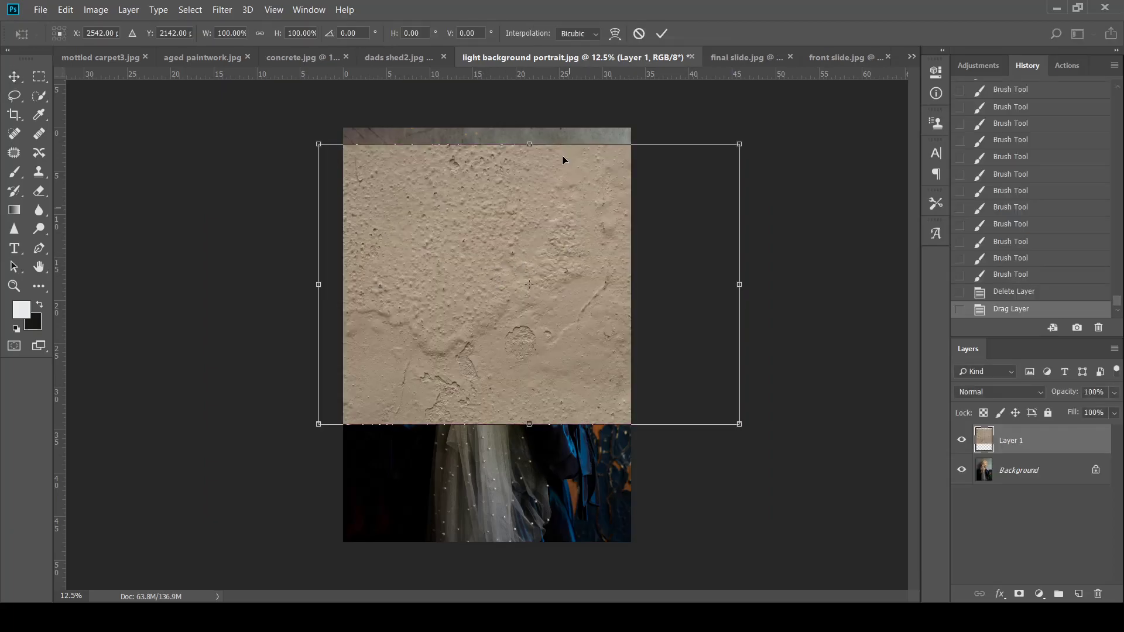
{"action": "left_click_drag", "start_coordinate": [774, 404], "coordinate": [708, 433]}
{"action": "left_click_drag", "start_coordinate": [533, 390], "coordinate": [482, 433]}
{"action": "left_click_drag", "start_coordinate": [615, 332], "coordinate": [642, 332]}
{"action": "key", "text": "Return"}
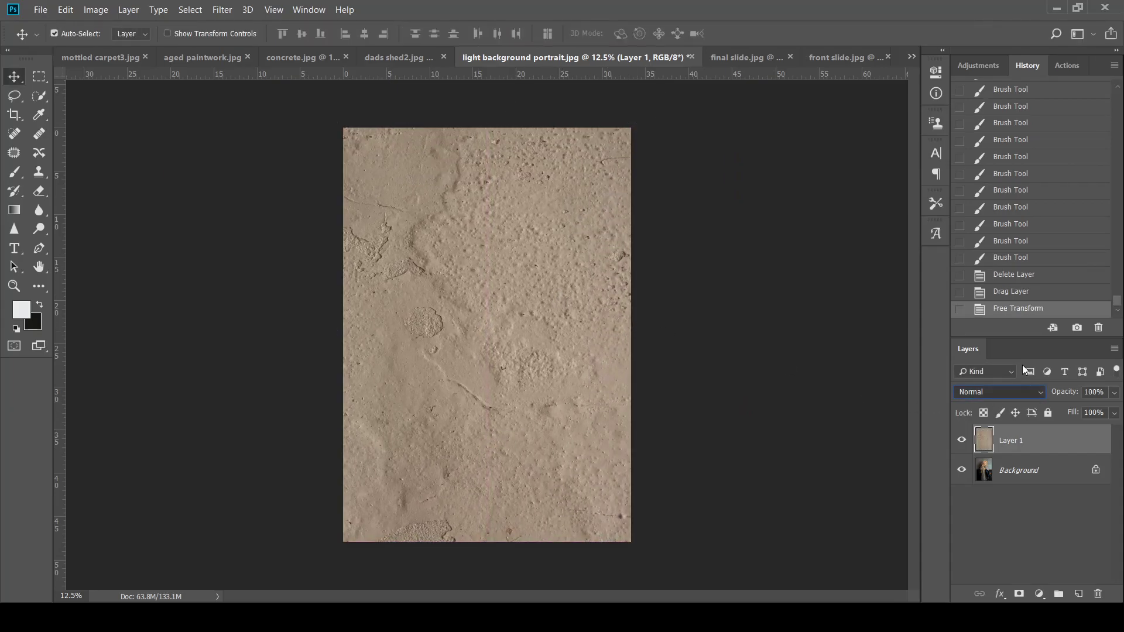
- Set the shed wall texture to Soft Light and compare the portrait with the layer hidden and shown
{"action": "key", "text": "shift+alt+f"}
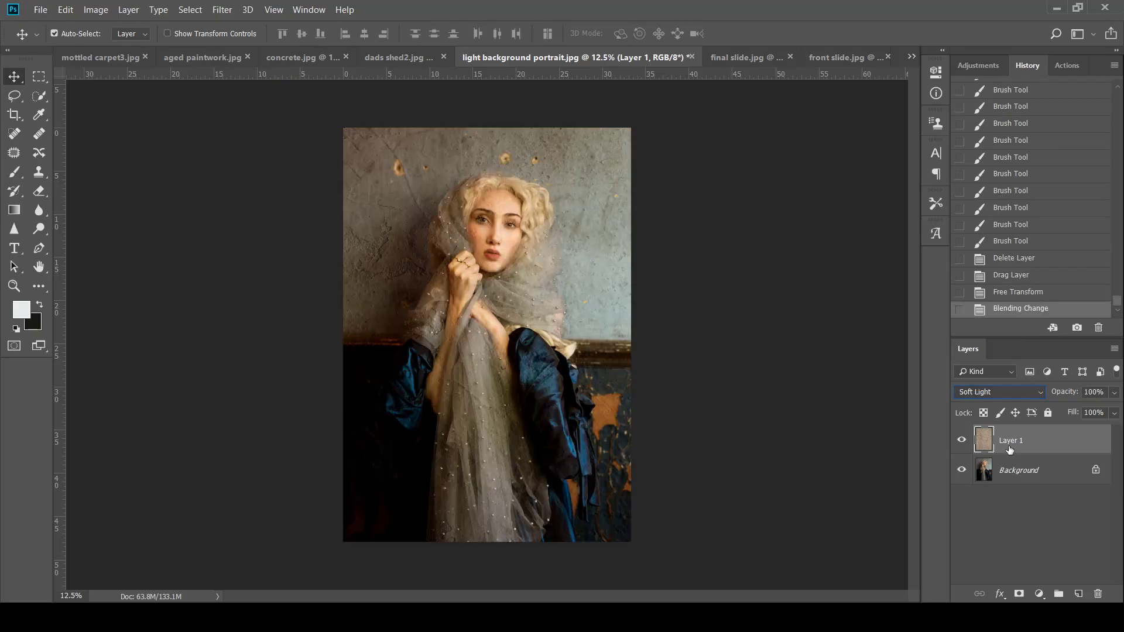
{"action": "left_click", "coordinate": [961, 440]}
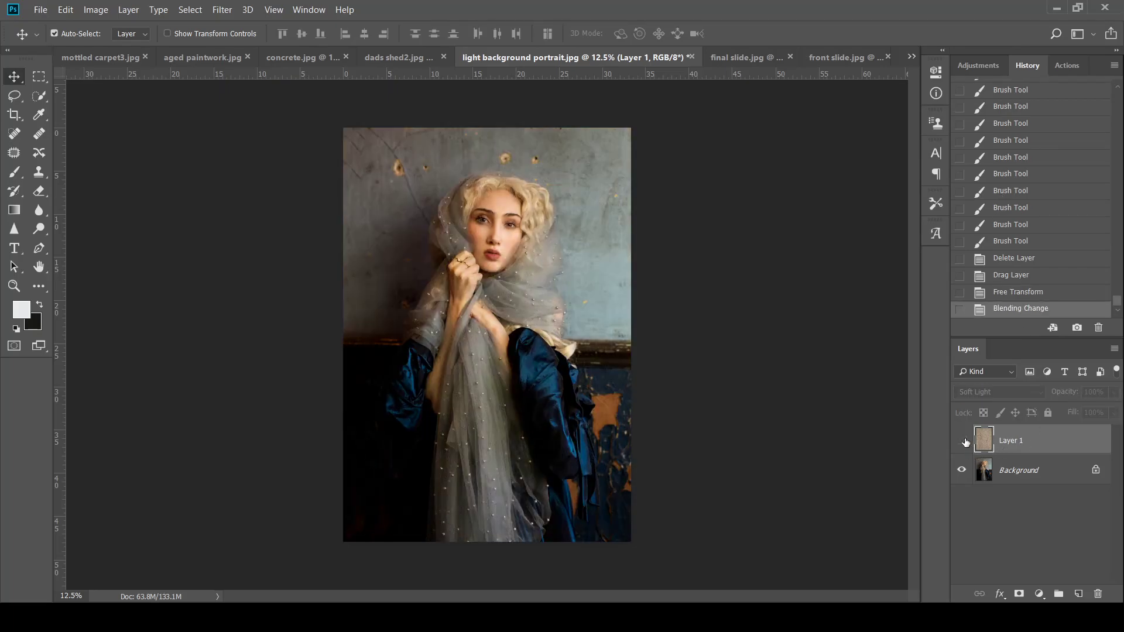
{"action": "left_click", "coordinate": [961, 440]}
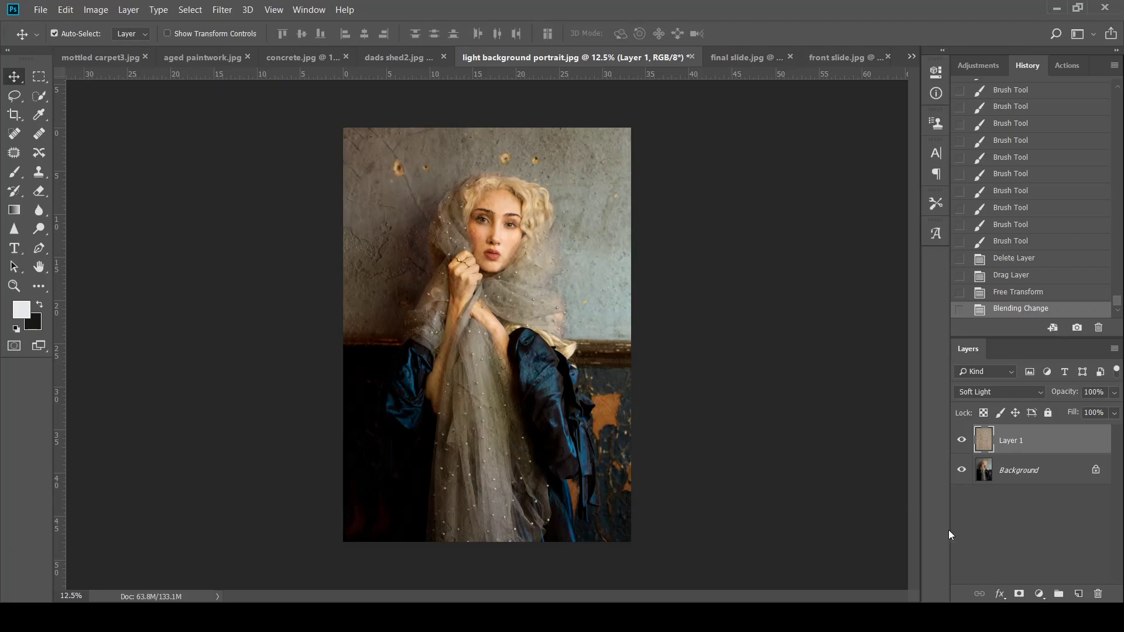
- Add a layer mask to the shed wall texture and brush black over the woman's face and hands
{"action": "left_click", "coordinate": [1018, 594]}
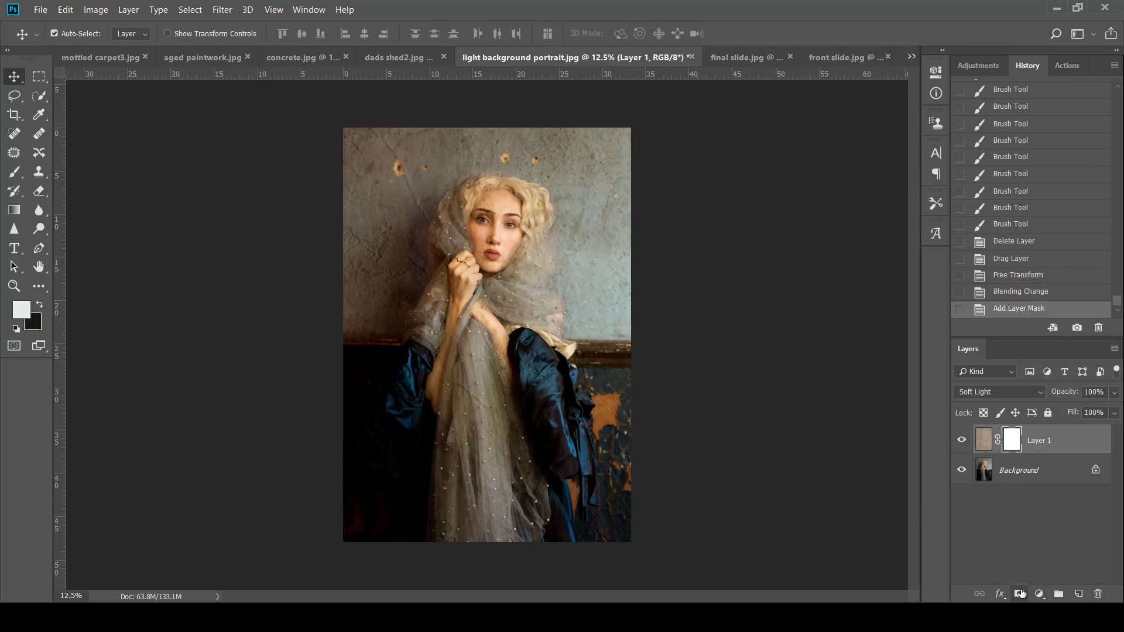
{"action": "key", "text": "d"}
{"action": "key", "text": "x"}
{"action": "left_click", "coordinate": [15, 174]}
{"action": "mouse_move", "coordinate": [492, 217]}
{"action": "left_mouse_down"}
{"action": "mouse_move", "coordinate": [478, 268]}
{"action": "mouse_move", "coordinate": [492, 252]}
{"action": "left_mouse_up"}
{"action": "left_click_drag", "start_coordinate": [504, 222], "coordinate": [491, 252]}
{"action": "mouse_move", "coordinate": [494, 205]}
{"action": "left_mouse_down"}
{"action": "mouse_move", "coordinate": [473, 296]}
{"action": "mouse_move", "coordinate": [449, 337]}
{"action": "left_mouse_up"}
{"action": "mouse_move", "coordinate": [491, 213]}
{"action": "left_mouse_down"}
{"action": "mouse_move", "coordinate": [448, 337]}
{"action": "mouse_move", "coordinate": [493, 251]}
{"action": "left_mouse_up"}
{"action": "mouse_move", "coordinate": [491, 216]}
{"action": "left_mouse_down"}
{"action": "mouse_move", "coordinate": [468, 281]}
{"action": "mouse_move", "coordinate": [493, 252]}
{"action": "left_mouse_up"}
{"action": "mouse_move", "coordinate": [492, 214]}
{"action": "left_mouse_down"}
{"action": "mouse_move", "coordinate": [468, 281]}
{"action": "mouse_move", "coordinate": [493, 252]}
{"action": "left_mouse_up"}
{"action": "left_click_drag", "start_coordinate": [490, 209], "coordinate": [492, 246]}
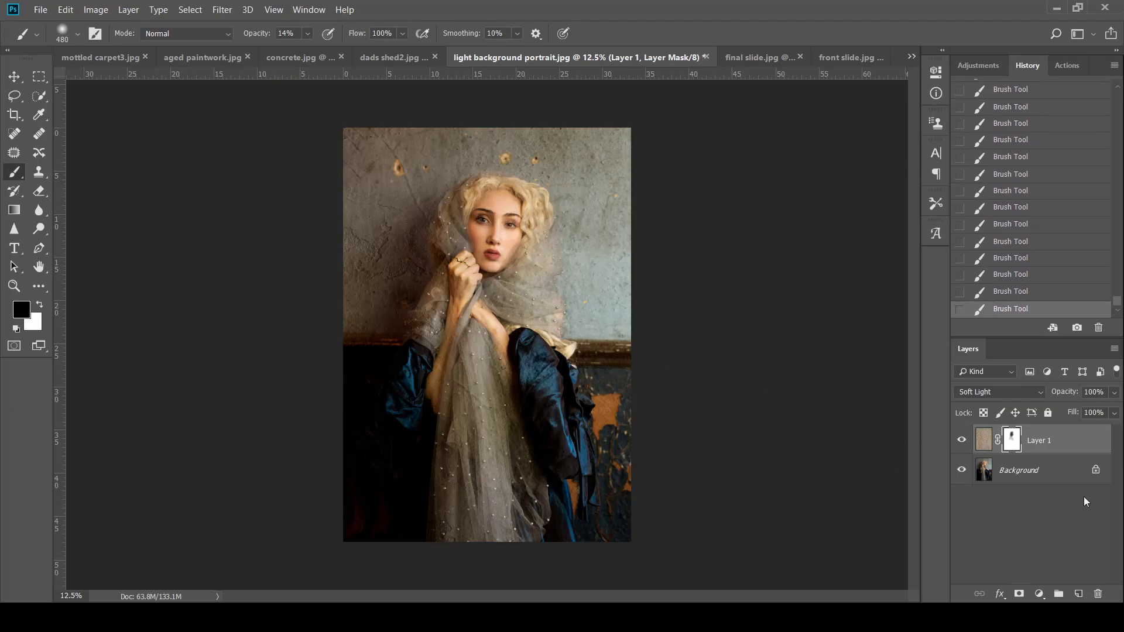
- Target the shed wall texture itself, set its blend mode to Multiply and lower its opacity to 68%
{"action": "left_click", "coordinate": [984, 440]}
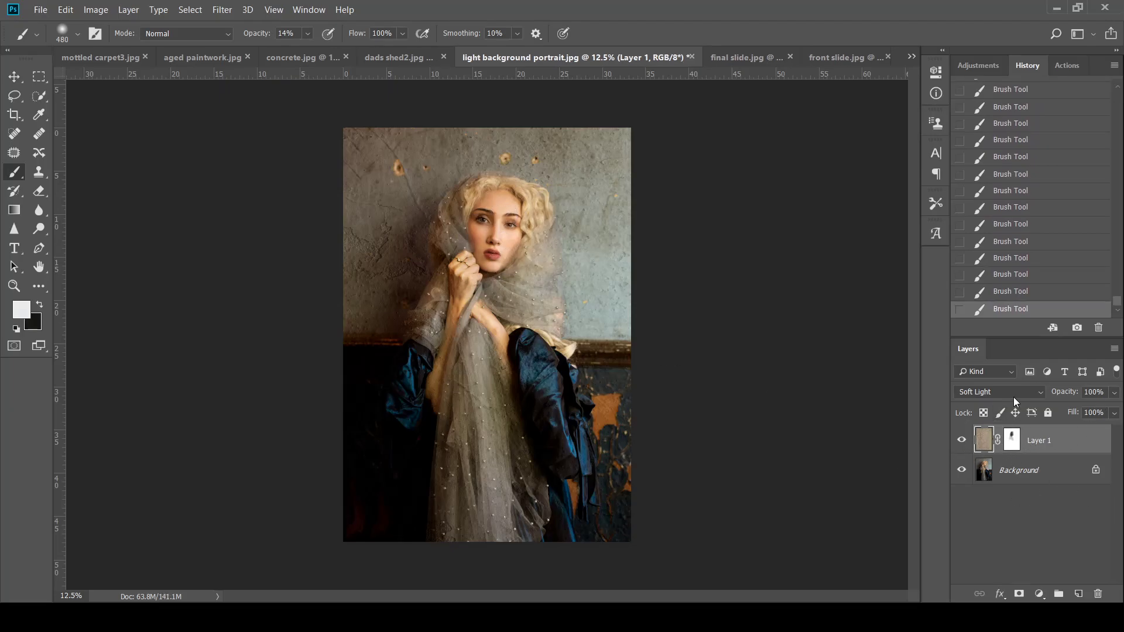
{"action": "left_click", "coordinate": [1040, 393]}
{"action": "key", "text": "m"}
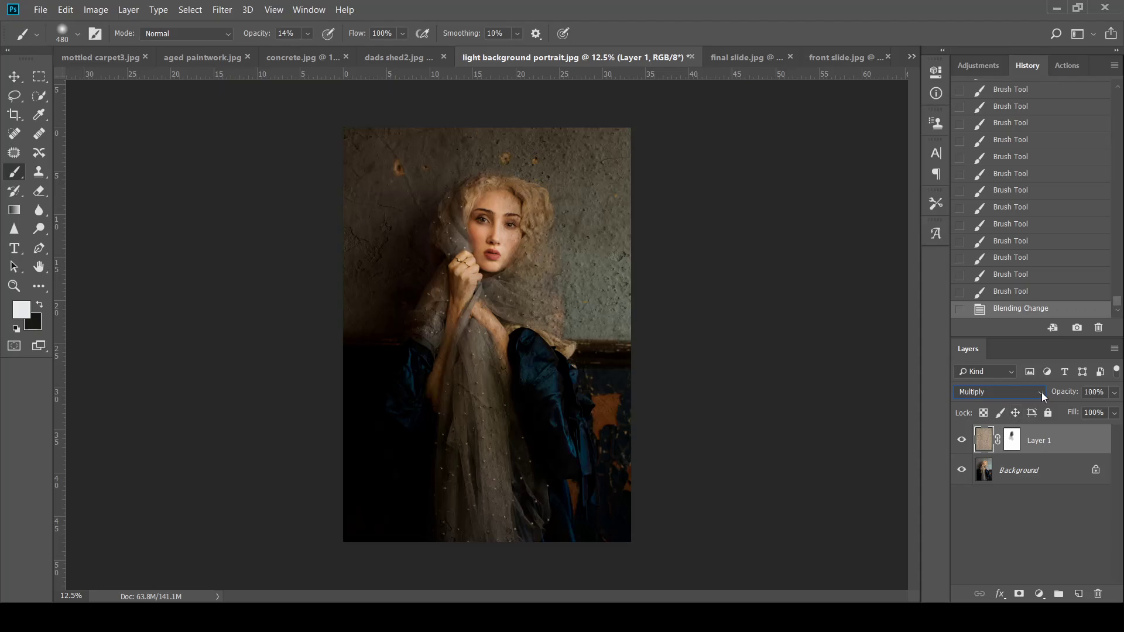
{"action": "left_click_drag", "start_coordinate": [1110, 408], "coordinate": [1106, 410]}
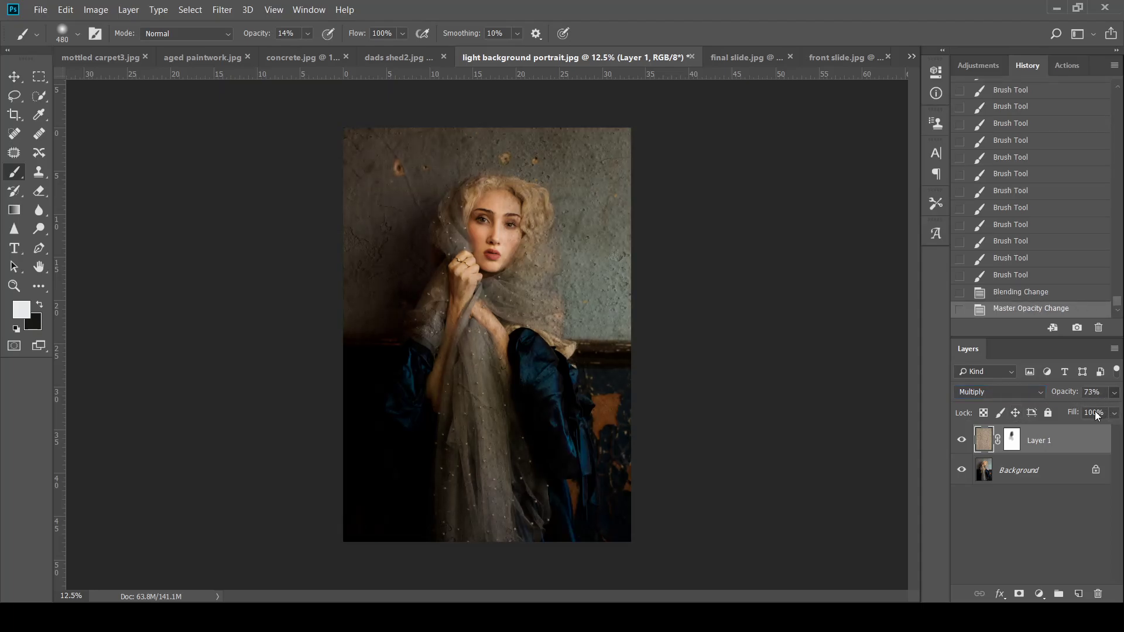
- Paint near-white directly on the texture over the woman's face, hair, hands and veil, and compare the portrait with the layer hidden and shown
{"action": "left_click", "coordinate": [514, 207]}
{"action": "left_click", "coordinate": [508, 212]}
{"action": "left_click", "coordinate": [504, 219]}
{"action": "left_click", "coordinate": [504, 200]}
{"action": "left_click", "coordinate": [504, 206]}
{"action": "left_click", "coordinate": [502, 221]}
{"action": "left_click", "coordinate": [516, 205]}
{"action": "left_click", "coordinate": [514, 218]}
{"action": "left_click", "coordinate": [513, 229]}
{"action": "left_click", "coordinate": [504, 210]}
{"action": "left_click", "coordinate": [487, 212]}
{"action": "left_click", "coordinate": [481, 231]}
{"action": "left_click", "coordinate": [491, 244]}
{"action": "left_click", "coordinate": [492, 260]}
{"action": "left_click", "coordinate": [469, 269]}
{"action": "left_click", "coordinate": [490, 325]}
{"action": "left_click", "coordinate": [498, 338]}
{"action": "left_click", "coordinate": [505, 345]}
{"action": "left_click", "coordinate": [493, 328]}
{"action": "left_click", "coordinate": [493, 327]}
{"action": "left_click", "coordinate": [484, 308]}
{"action": "left_click", "coordinate": [486, 288]}
{"action": "left_click", "coordinate": [481, 319]}
{"action": "left_click", "coordinate": [455, 332]}
{"action": "left_click", "coordinate": [428, 379]}
{"action": "left_click", "coordinate": [517, 339]}
{"action": "left_click", "coordinate": [518, 357]}
{"action": "left_click", "coordinate": [492, 342]}
{"action": "left_click", "coordinate": [540, 335]}
{"action": "left_click", "coordinate": [548, 330]}
{"action": "left_click", "coordinate": [555, 312]}
{"action": "left_click", "coordinate": [524, 282]}
{"action": "left_click", "coordinate": [530, 250]}
{"action": "left_click", "coordinate": [525, 236]}
{"action": "left_click", "coordinate": [538, 227]}
{"action": "left_click", "coordinate": [536, 215]}
{"action": "left_click", "coordinate": [496, 199]}
{"action": "left_click", "coordinate": [470, 207]}
{"action": "left_click", "coordinate": [469, 222]}
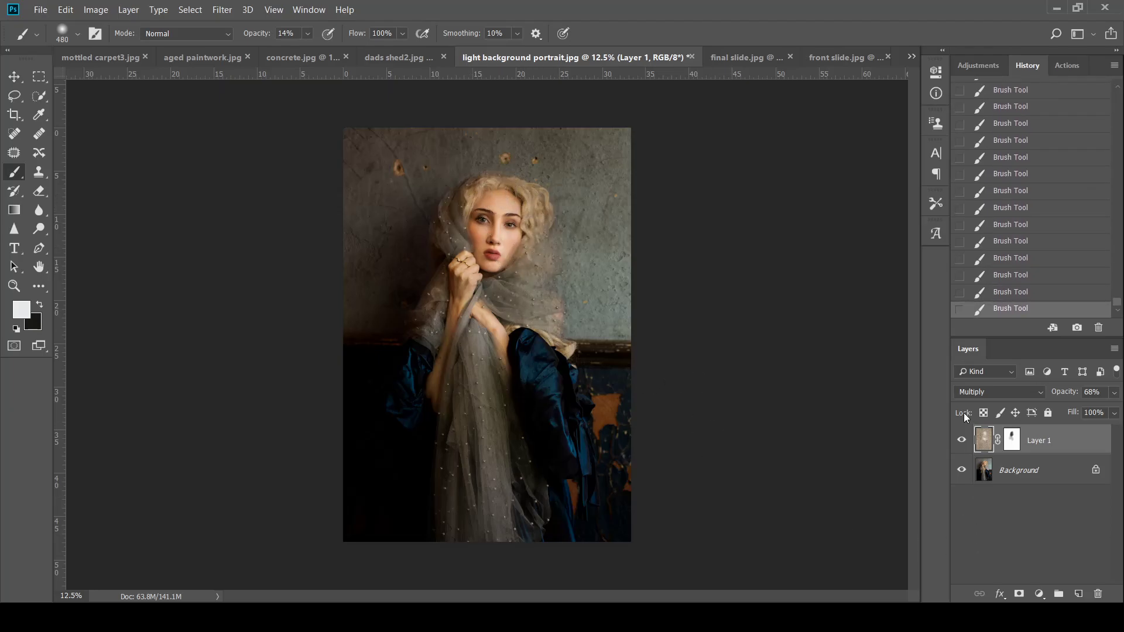
{"action": "left_click", "coordinate": [961, 441]}
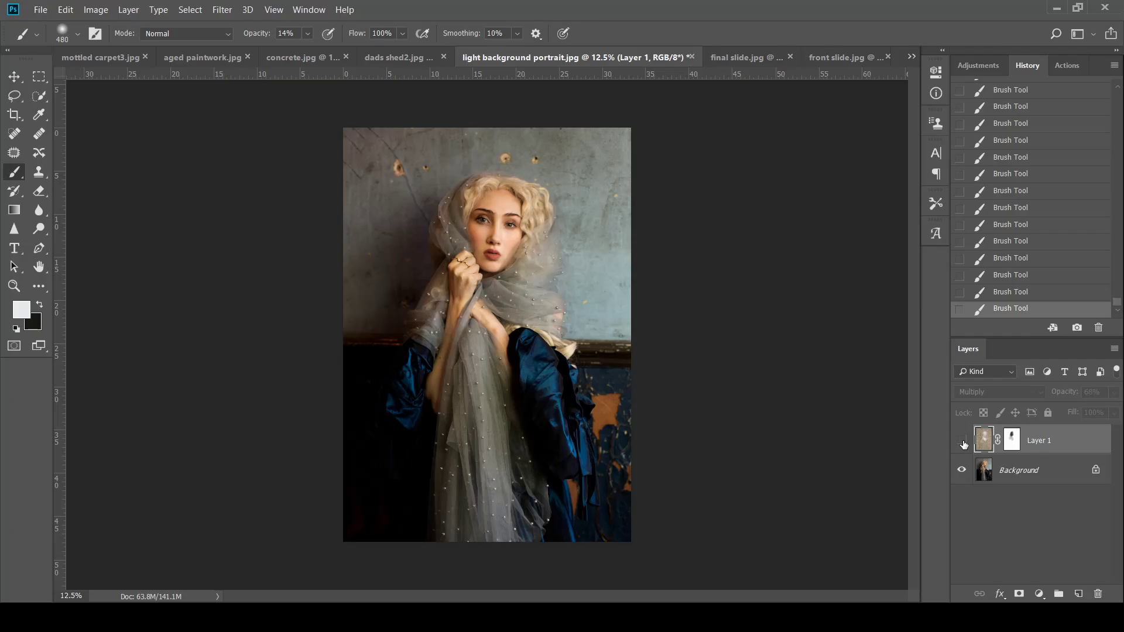
{"action": "left_click", "coordinate": [962, 440]}
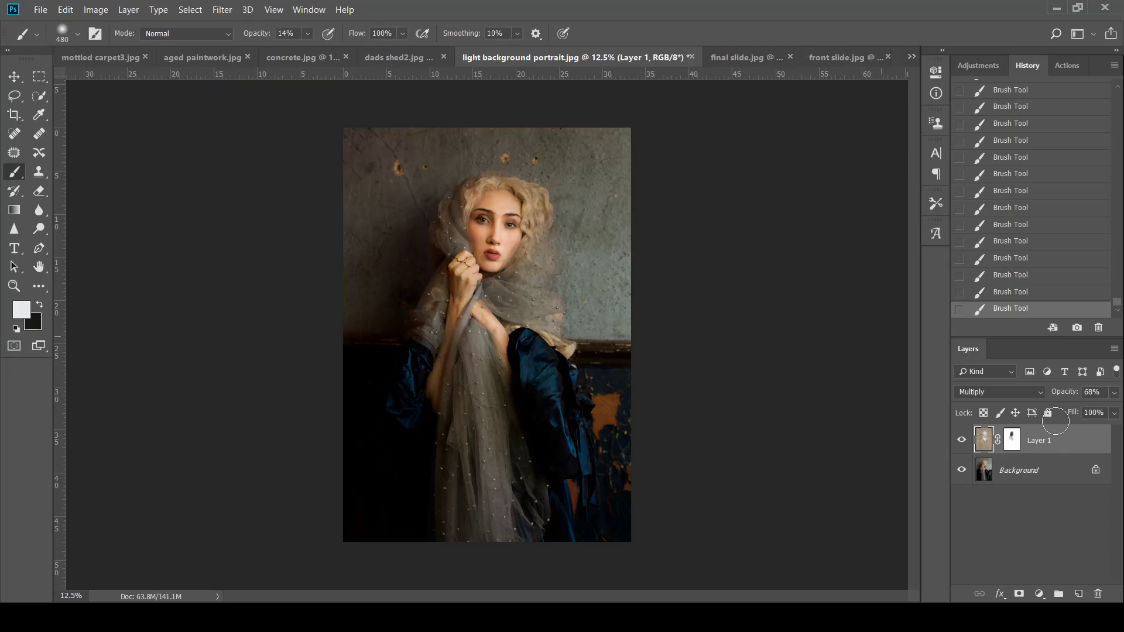
- Delete the shed wall texture layer and close dads shed2.jpg
{"action": "left_click_drag", "start_coordinate": [1089, 539], "coordinate": [1098, 593]}
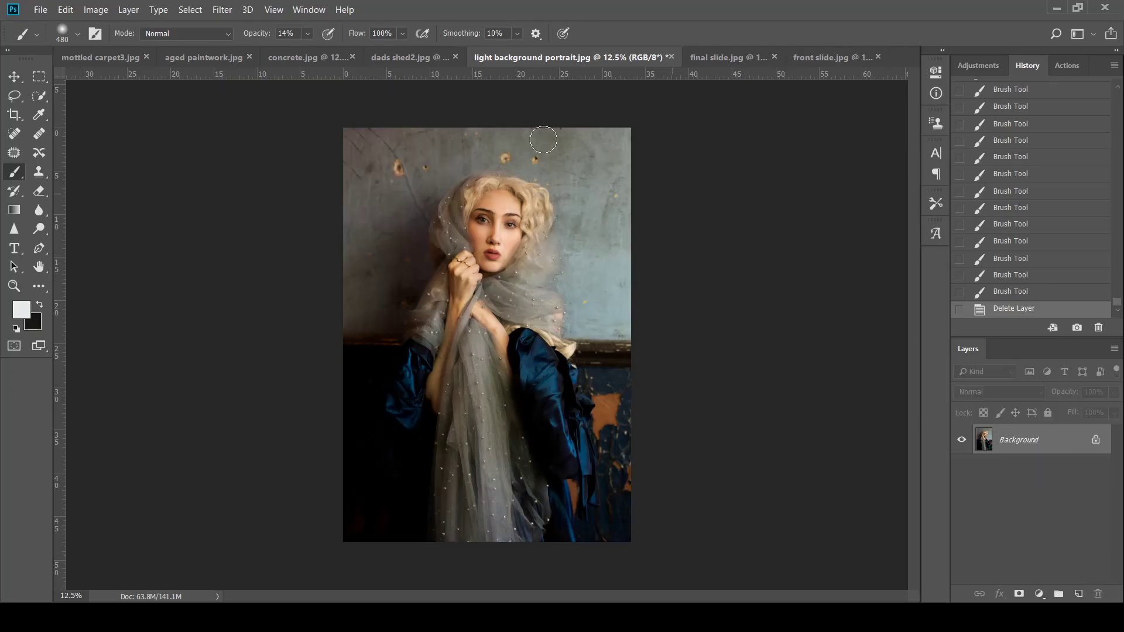
{"action": "left_click", "coordinate": [455, 55]}
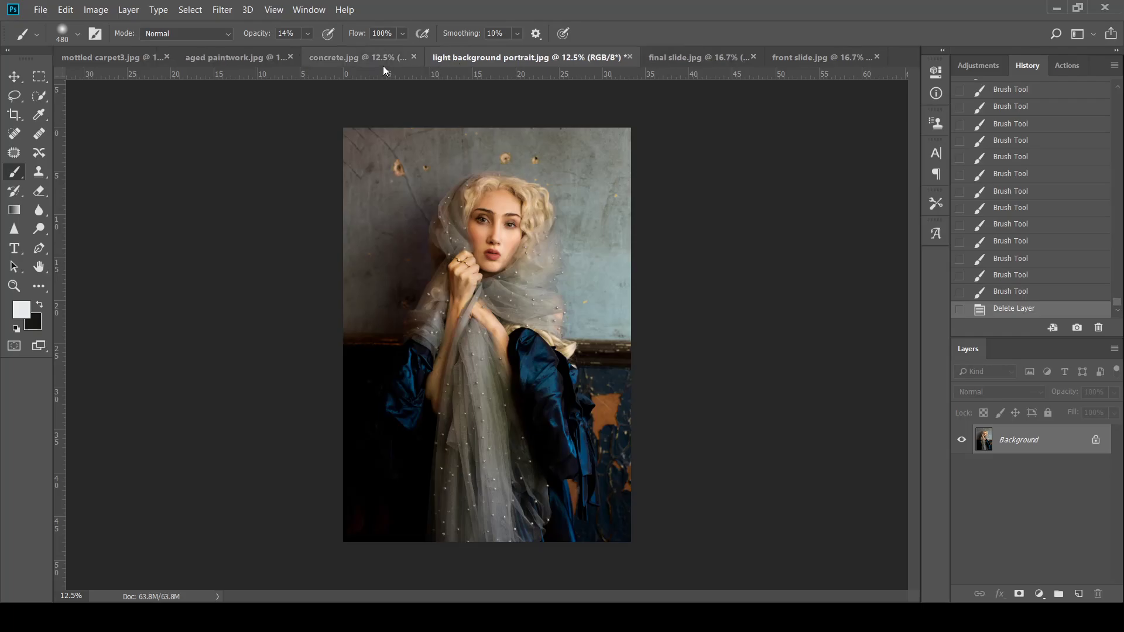
- Bring the concrete.jpg texture into the light background portrait and widen it to cover the whole canvas
{"action": "left_click", "coordinate": [355, 58]}
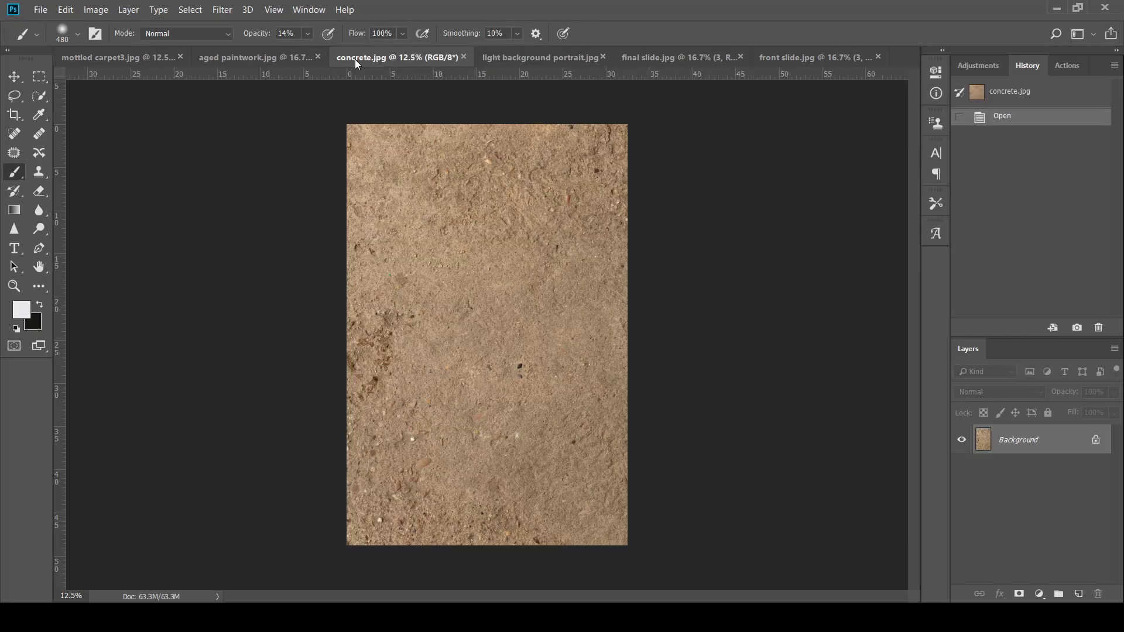
{"action": "left_click", "coordinate": [14, 76]}
{"action": "left_click_drag", "start_coordinate": [532, 58], "coordinate": [461, 198]}
{"action": "key", "text": "ctrl+t"}
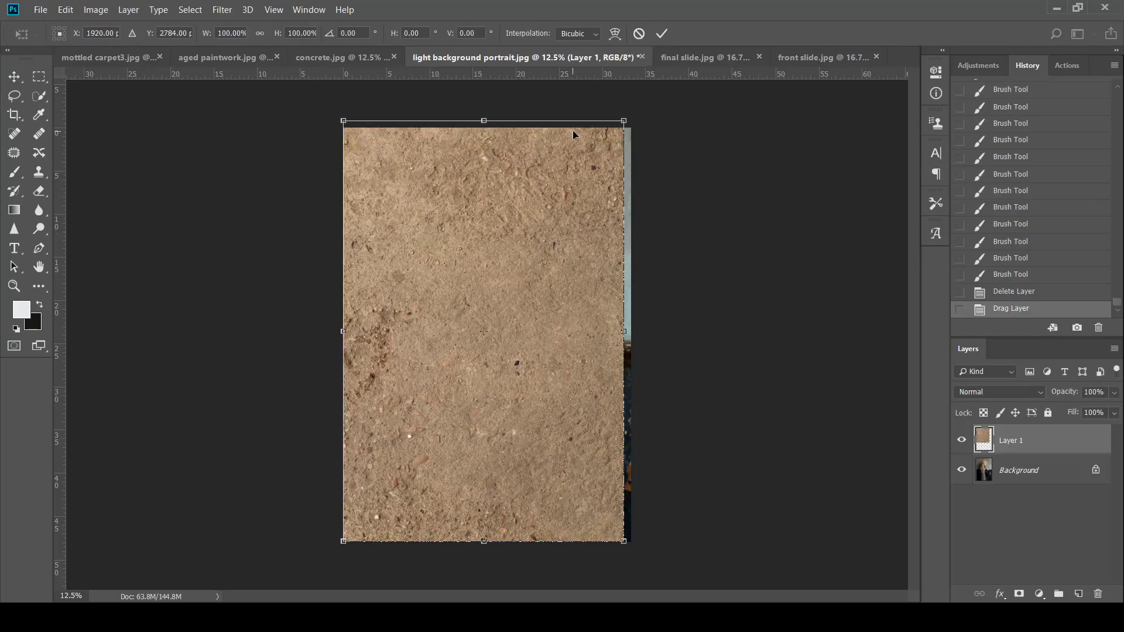
{"action": "left_click_drag", "start_coordinate": [623, 331], "coordinate": [637, 331]}
{"action": "key", "text": "Return"}
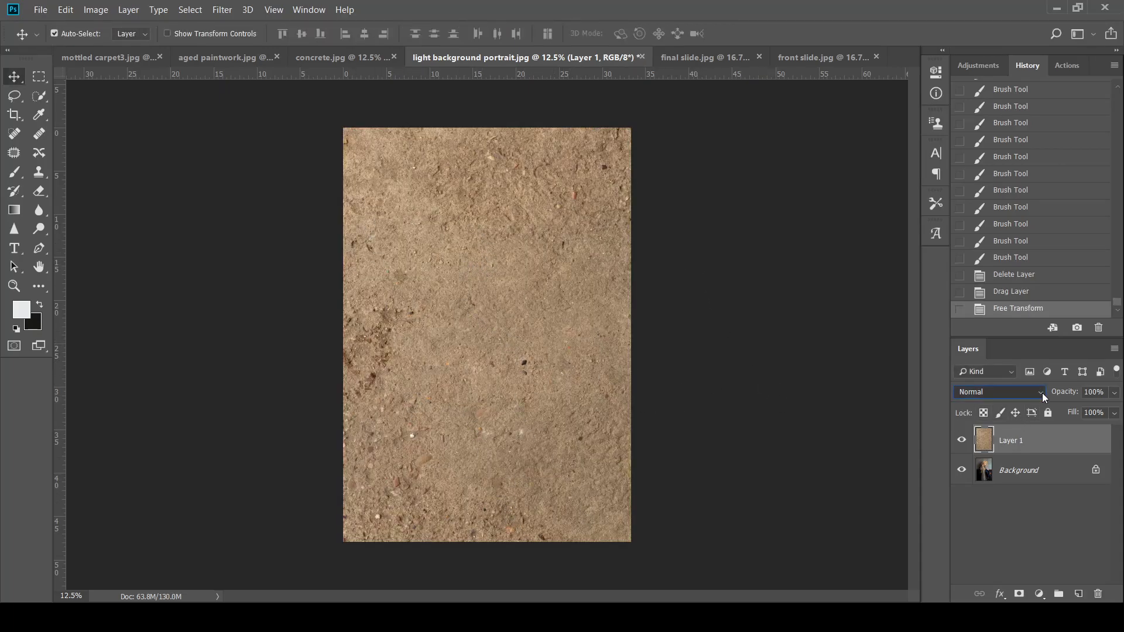
- Set the concrete layer's blend mode to Multiply and add a layer mask to it
{"action": "key", "text": "shift+alt+m"}
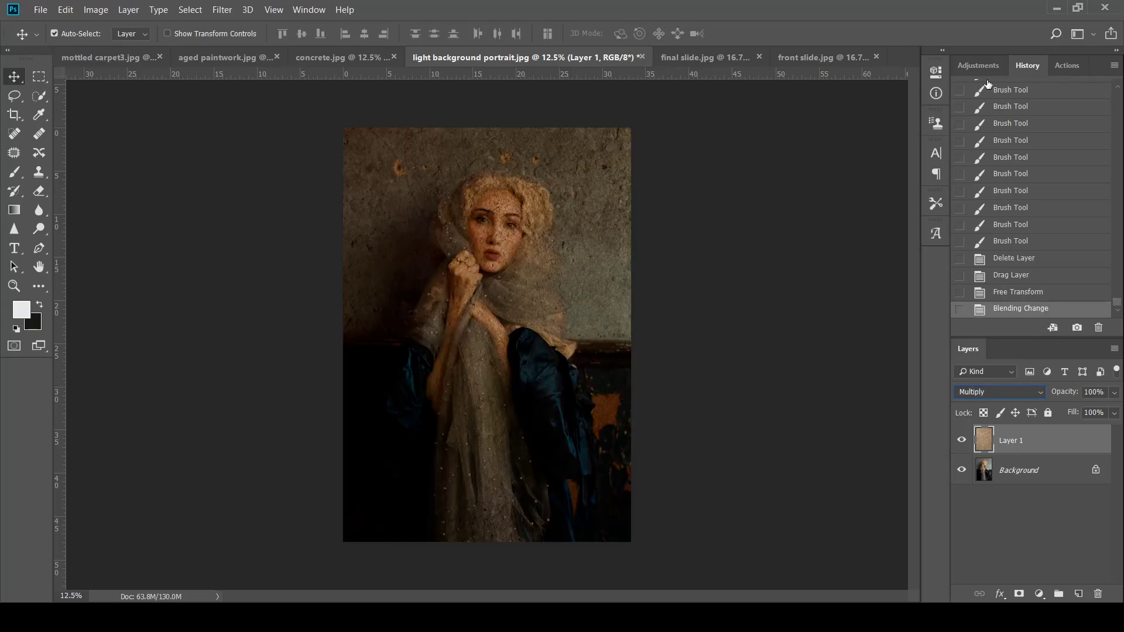
{"action": "left_click", "coordinate": [1026, 593]}
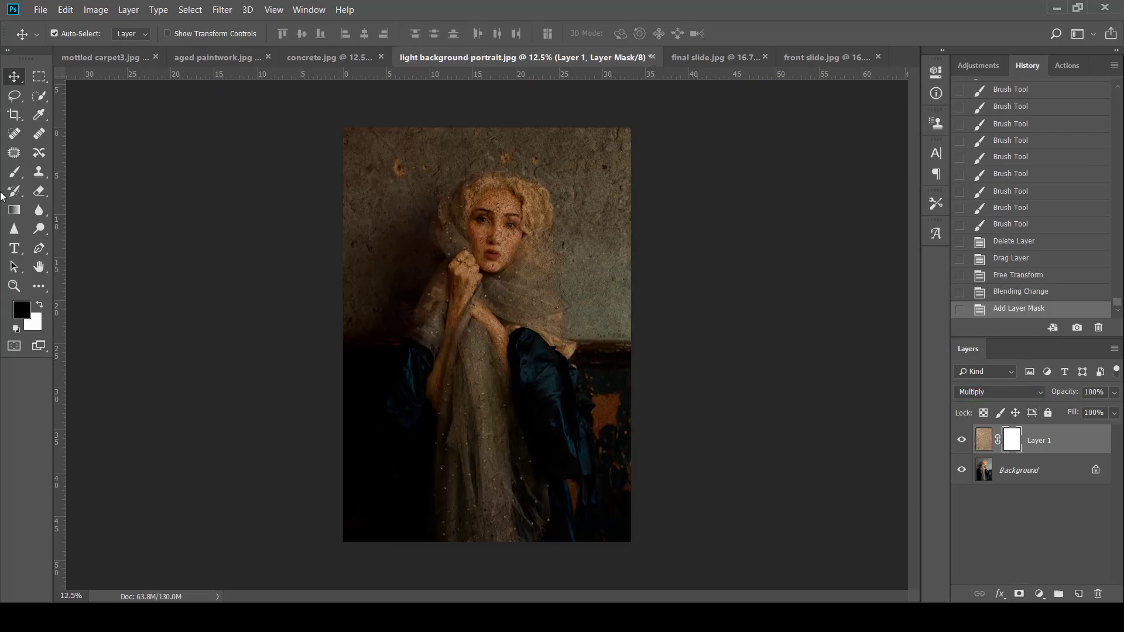
- Mask the concrete texture off the woman's face, hands and chest with the black 14% opacity brush
{"action": "key", "text": "b"}
{"action": "mouse_move", "coordinate": [482, 206]}
{"action": "left_mouse_down"}
{"action": "mouse_move", "coordinate": [494, 262]}
{"action": "mouse_move", "coordinate": [499, 243]}
{"action": "left_mouse_up"}
{"action": "mouse_move", "coordinate": [477, 249]}
{"action": "left_mouse_down"}
{"action": "mouse_move", "coordinate": [498, 266]}
{"action": "mouse_move", "coordinate": [487, 267]}
{"action": "left_mouse_up"}
{"action": "left_click_drag", "start_coordinate": [480, 232], "coordinate": [501, 261]}
{"action": "left_click_drag", "start_coordinate": [493, 194], "coordinate": [514, 258]}
{"action": "left_click_drag", "start_coordinate": [521, 211], "coordinate": [507, 261]}
{"action": "left_click_drag", "start_coordinate": [495, 251], "coordinate": [484, 221]}
{"action": "left_click_drag", "start_coordinate": [510, 225], "coordinate": [466, 315]}
{"action": "left_click_drag", "start_coordinate": [476, 276], "coordinate": [492, 334]}
{"action": "left_click_drag", "start_coordinate": [484, 304], "coordinate": [509, 361]}
{"action": "mouse_move", "coordinate": [510, 286]}
{"action": "left_mouse_down"}
{"action": "mouse_move", "coordinate": [515, 313]}
{"action": "mouse_move", "coordinate": [526, 275]}
{"action": "left_mouse_up"}
{"action": "mouse_move", "coordinate": [518, 307]}
{"action": "left_mouse_down"}
{"action": "mouse_move", "coordinate": [456, 292]}
{"action": "mouse_move", "coordinate": [444, 337]}
{"action": "mouse_move", "coordinate": [485, 354]}
{"action": "mouse_move", "coordinate": [497, 335]}
{"action": "mouse_move", "coordinate": [468, 254]}
{"action": "left_mouse_up"}
{"action": "mouse_move", "coordinate": [507, 201]}
{"action": "left_mouse_down"}
{"action": "mouse_move", "coordinate": [488, 190]}
{"action": "mouse_move", "coordinate": [513, 212]}
{"action": "left_mouse_up"}
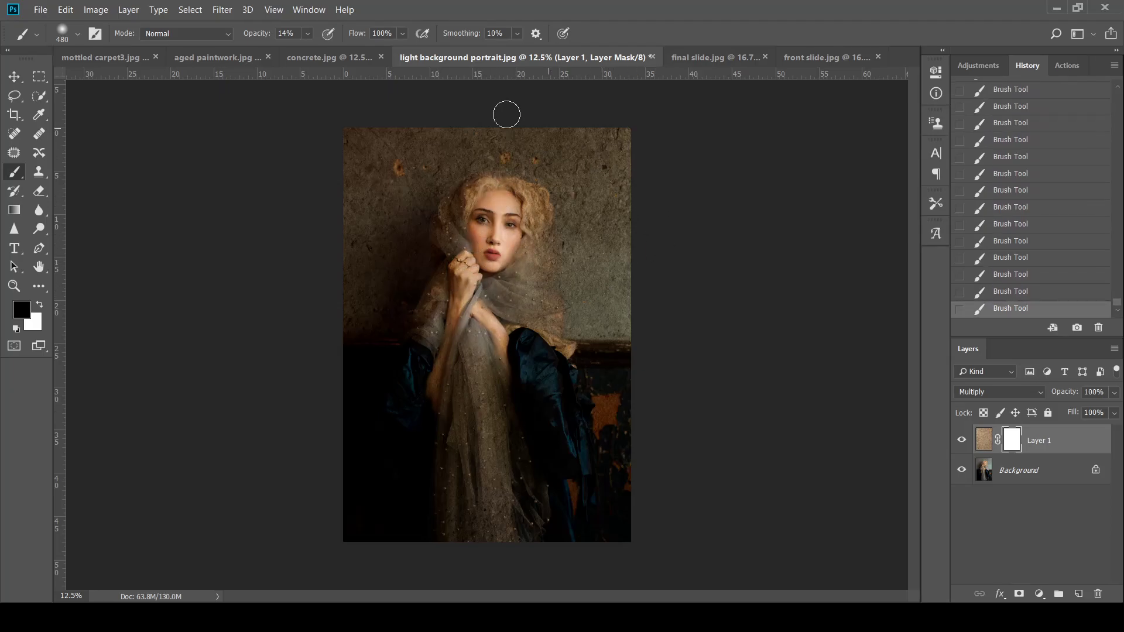
- Mask the concrete texture off the lower veil and both blue sleeves
{"action": "mouse_move", "coordinate": [446, 535]}
{"action": "left_mouse_down"}
{"action": "mouse_move", "coordinate": [486, 386]}
{"action": "mouse_move", "coordinate": [470, 536]}
{"action": "left_mouse_up"}
{"action": "mouse_move", "coordinate": [471, 536]}
{"action": "left_mouse_down"}
{"action": "mouse_move", "coordinate": [464, 333]}
{"action": "mouse_move", "coordinate": [490, 527]}
{"action": "left_mouse_up"}
{"action": "mouse_move", "coordinate": [490, 527]}
{"action": "left_mouse_down"}
{"action": "mouse_move", "coordinate": [462, 363]}
{"action": "mouse_move", "coordinate": [509, 589]}
{"action": "left_mouse_up"}
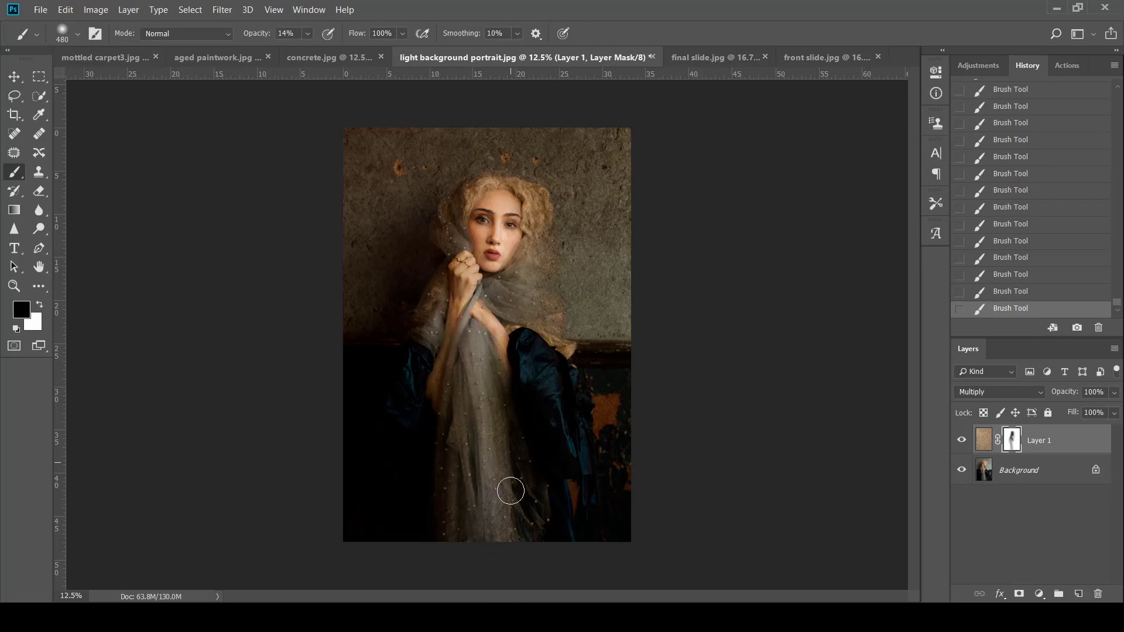
{"action": "mouse_move", "coordinate": [538, 300]}
{"action": "left_mouse_down"}
{"action": "mouse_move", "coordinate": [510, 337]}
{"action": "mouse_move", "coordinate": [543, 379]}
{"action": "mouse_move", "coordinate": [578, 461]}
{"action": "mouse_move", "coordinate": [536, 400]}
{"action": "left_mouse_up"}
{"action": "left_click_drag", "start_coordinate": [419, 362], "coordinate": [404, 436]}
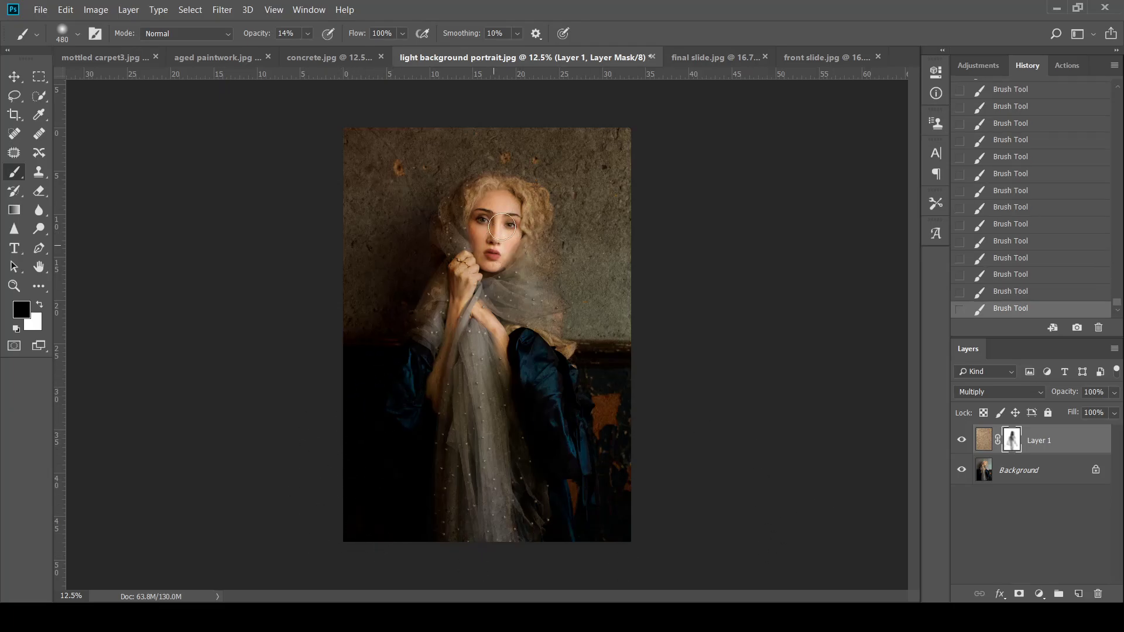
- Change the concrete layer's blend mode to Screen
{"action": "left_click", "coordinate": [1040, 393]}
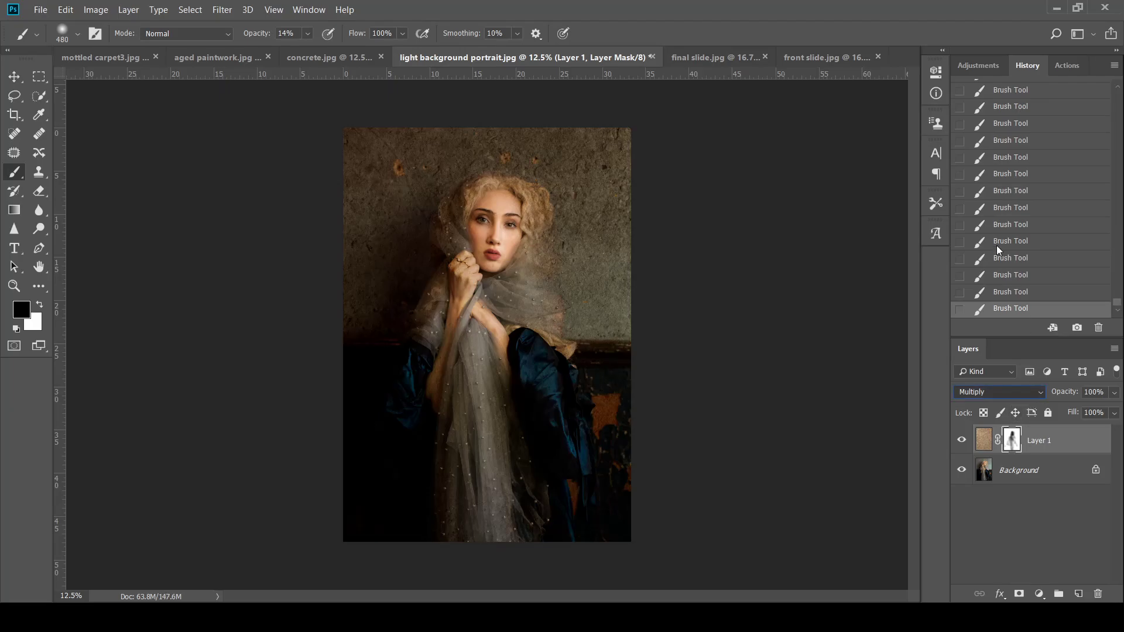
{"action": "left_click", "coordinate": [984, 148]}
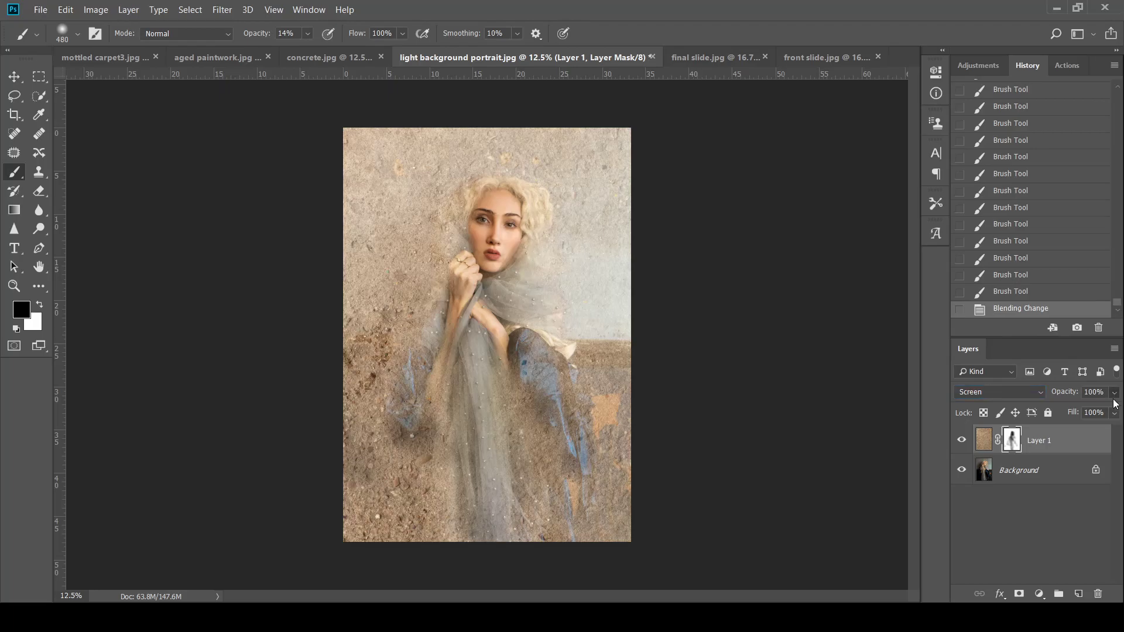
- Set the concrete layer's opacity to 24% in Screen mode, and switch it to Soft Light at 100% opacity
{"action": "left_click_drag", "start_coordinate": [1113, 407], "coordinate": [1068, 414]}
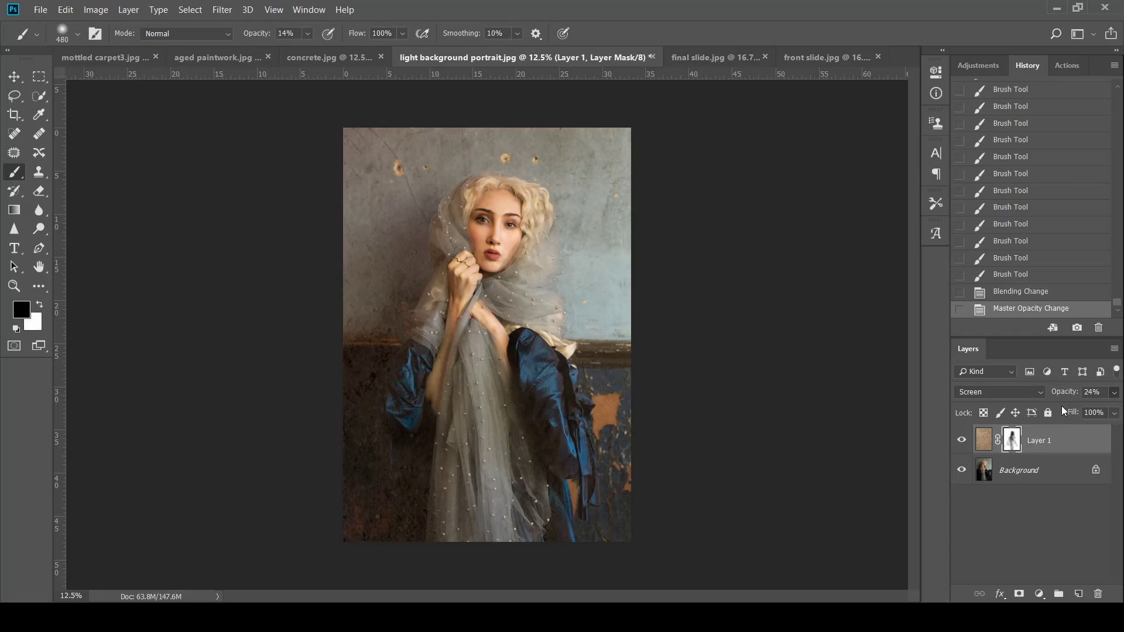
{"action": "left_click", "coordinate": [1041, 393]}
{"action": "left_click", "coordinate": [984, 218]}
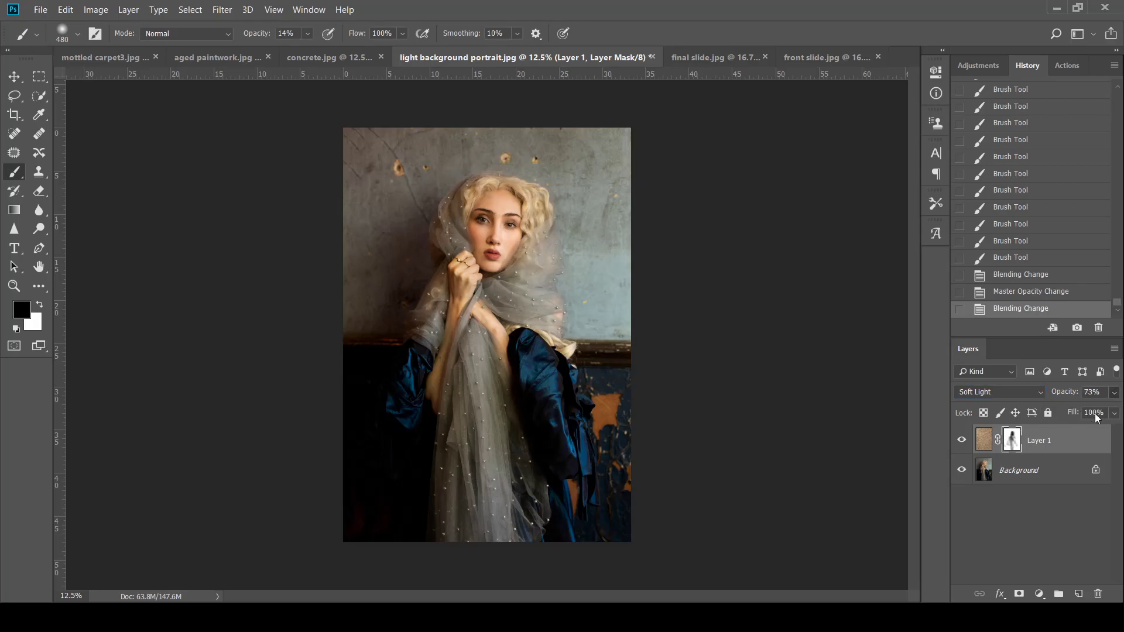
{"action": "left_click_drag", "start_coordinate": [1111, 414], "coordinate": [1118, 416]}
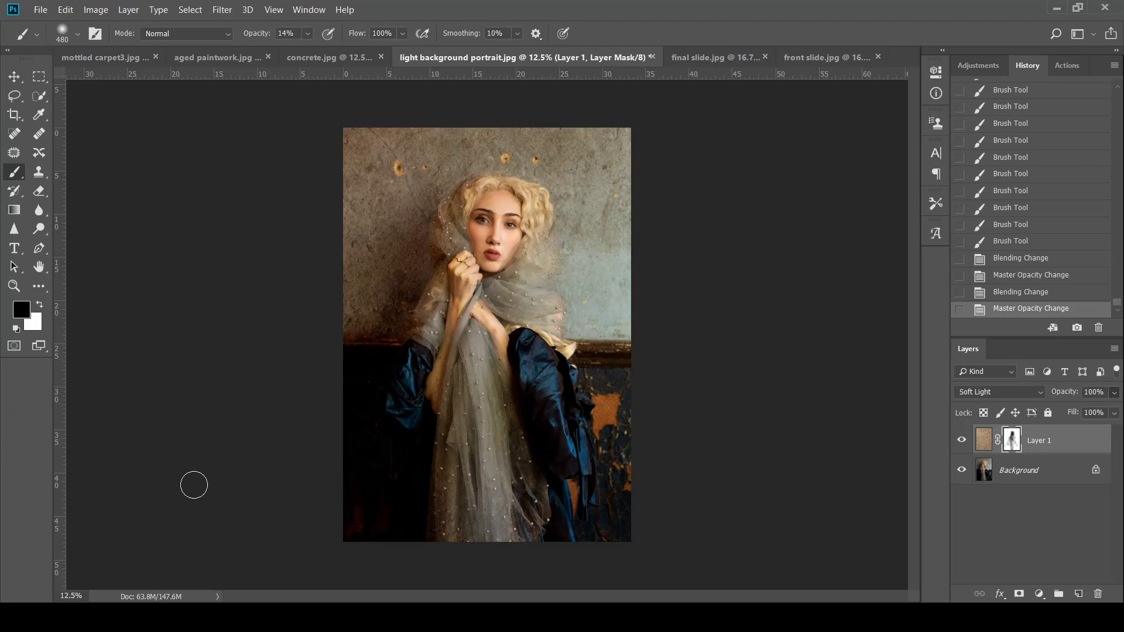
- Delete the concrete layer from the portrait and close concrete.jpg
{"action": "left_click_drag", "start_coordinate": [1057, 443], "coordinate": [1096, 594]}
{"action": "left_click", "coordinate": [413, 55]}
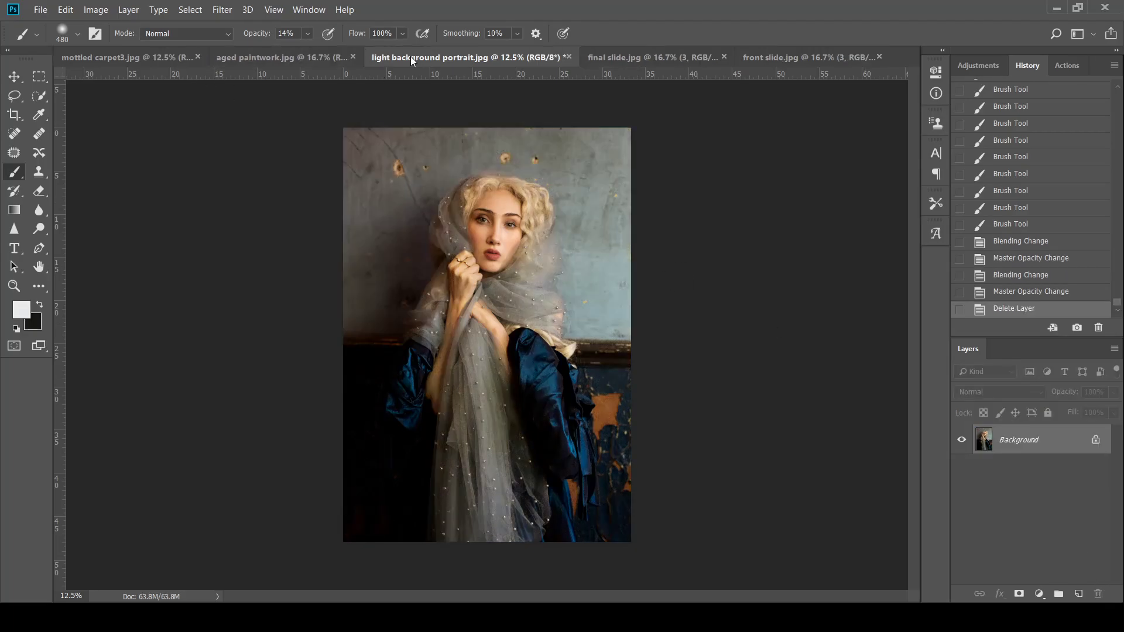
- Copy the cracked paint texture from aged paintwork.jpg into light background portrait.jpg as a new layer
{"action": "left_click", "coordinate": [275, 55]}
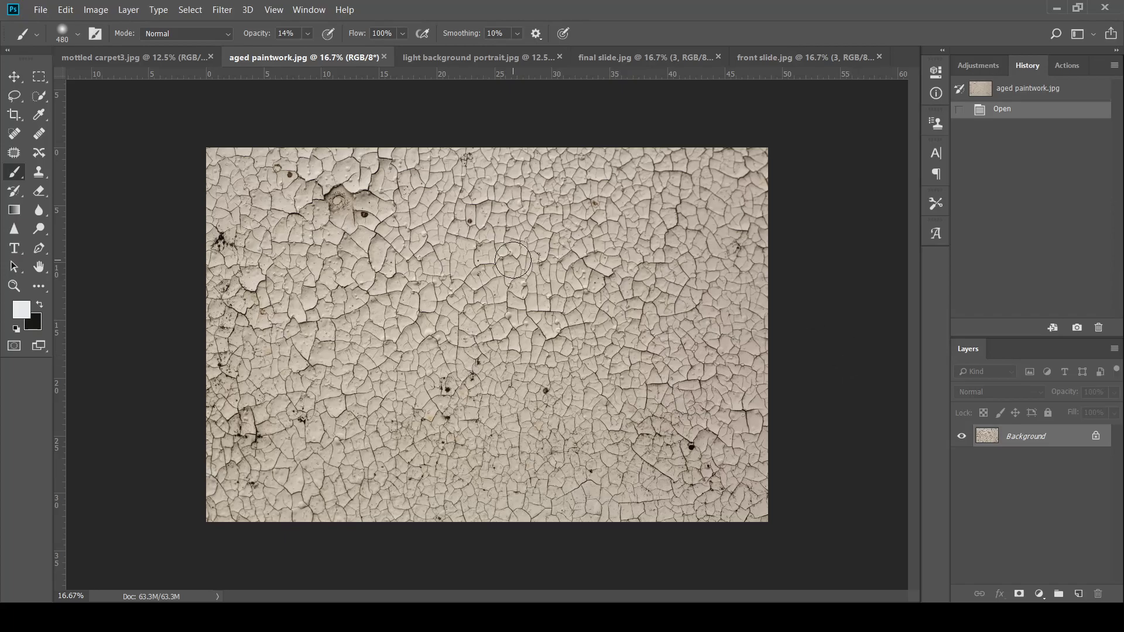
{"action": "left_click", "coordinate": [14, 76]}
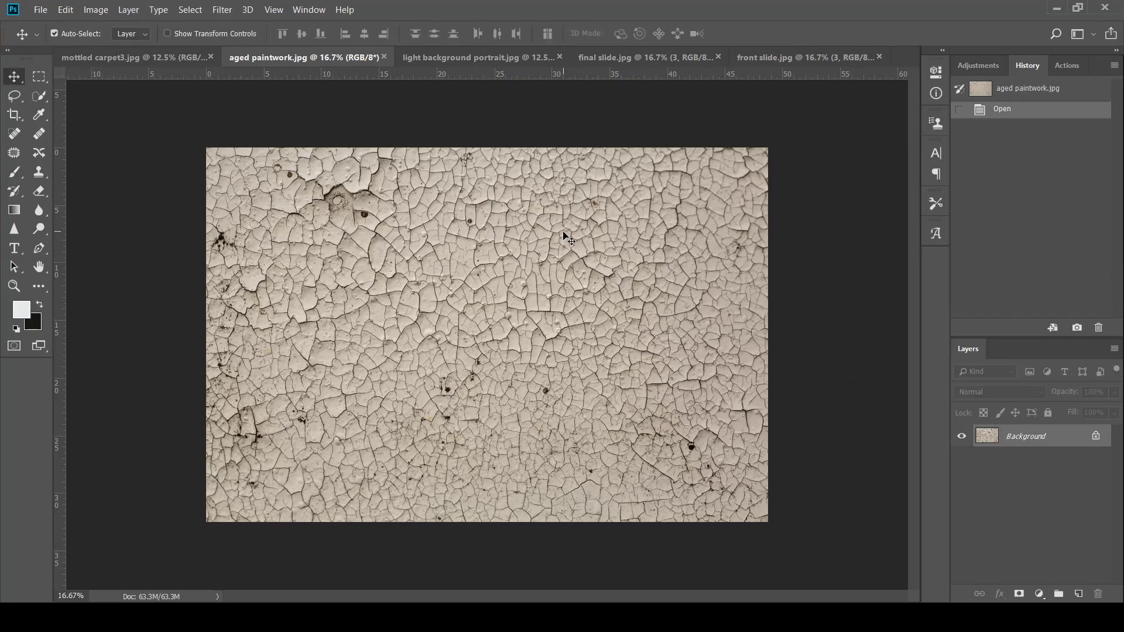
{"action": "left_click_drag", "start_coordinate": [485, 60], "coordinate": [501, 265]}
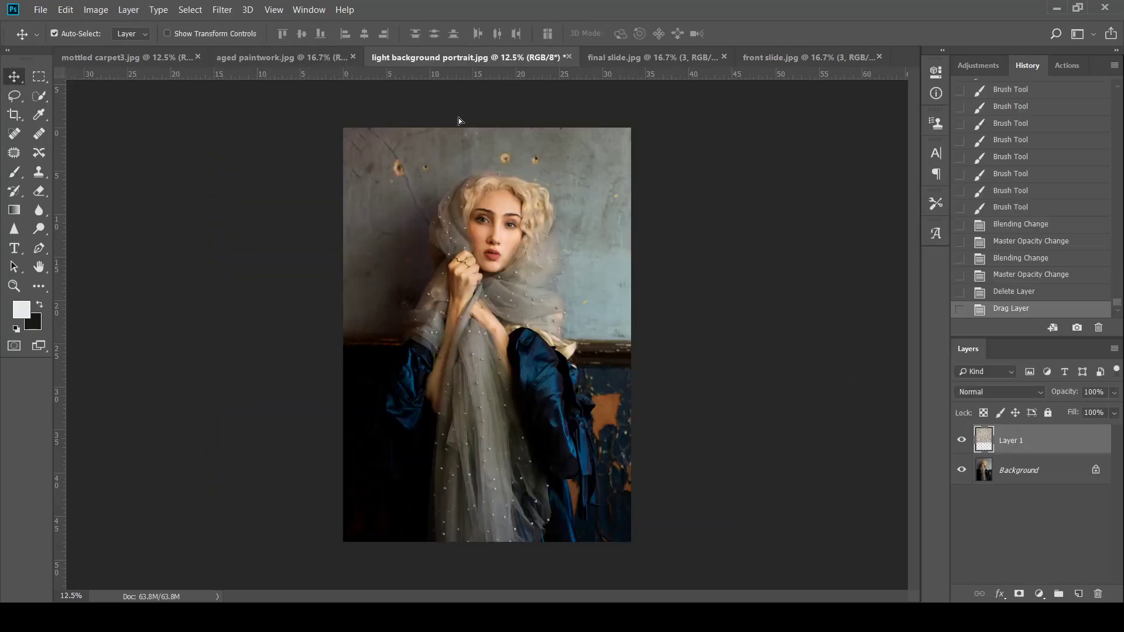
- Rotate the cracked paint layer 90 degrees and stretch it to cover the whole portrait
{"action": "key", "text": "ctrl+t"}
{"action": "mouse_move", "coordinate": [742, 404]}
{"action": "left_mouse_down"}
{"action": "mouse_move", "coordinate": [521, 544]}
{"action": "mouse_move", "coordinate": [389, 460]}
{"action": "left_mouse_up"}
{"action": "left_click_drag", "start_coordinate": [518, 251], "coordinate": [508, 323]}
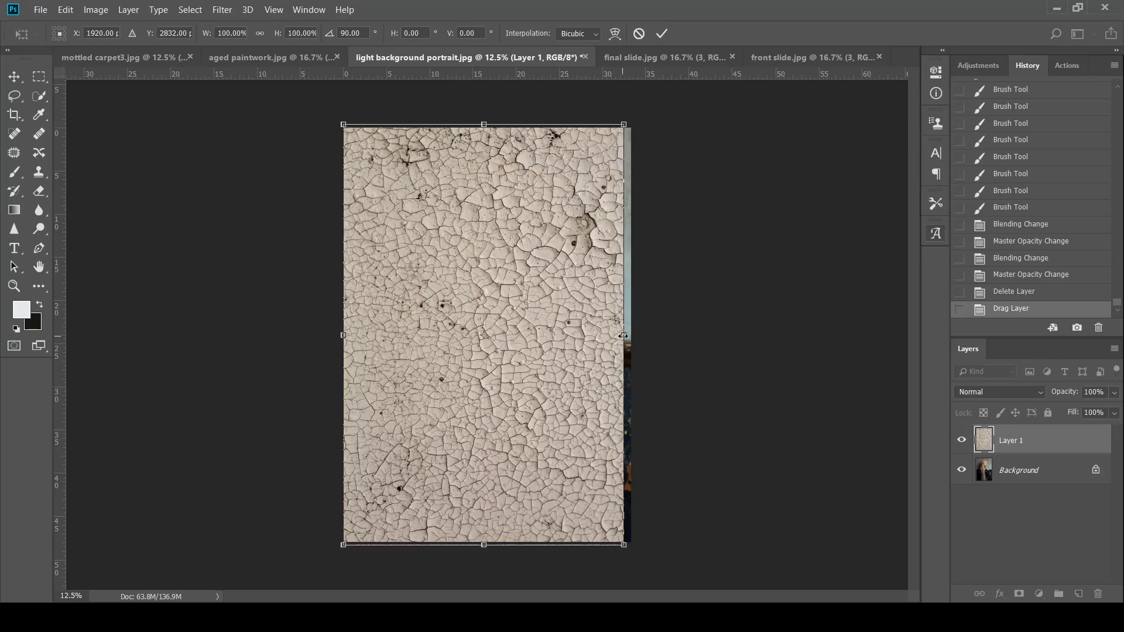
{"action": "left_click_drag", "start_coordinate": [623, 335], "coordinate": [631, 336]}
{"action": "key", "text": "Return"}
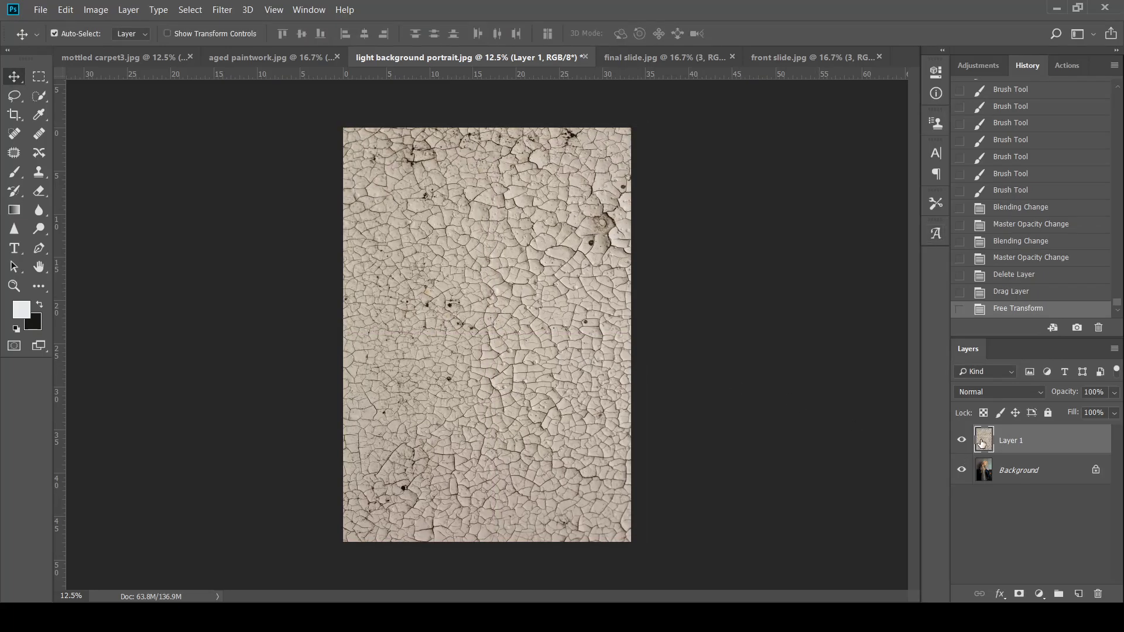
- Set the cracked paint layer's blend mode to Soft Light and add a layer mask to it
{"action": "left_click", "coordinate": [1043, 392]}
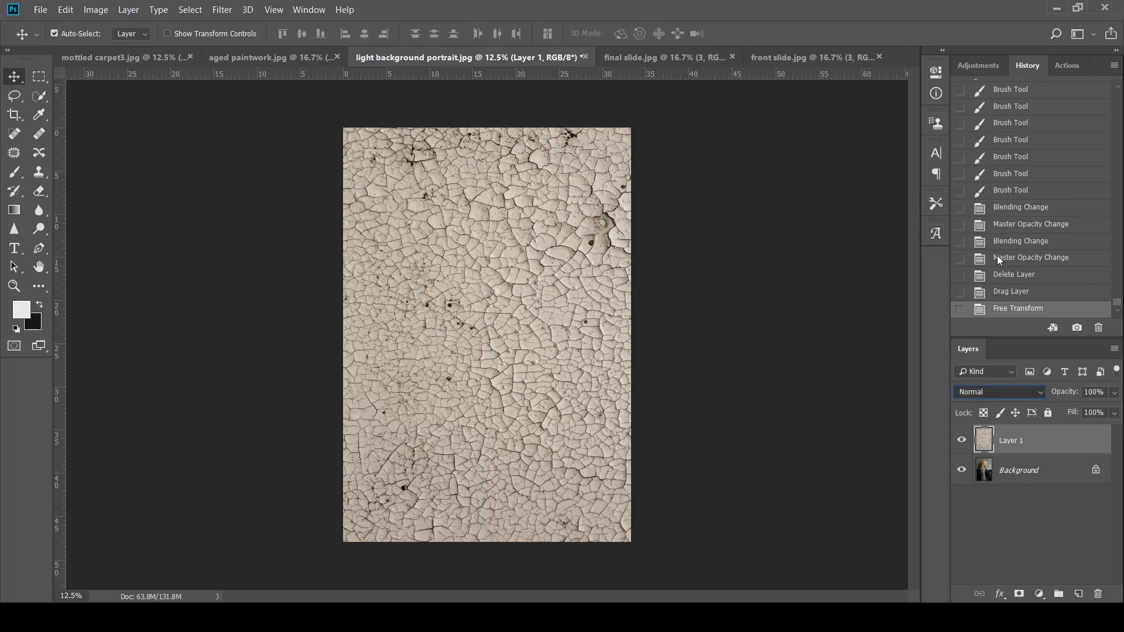
{"action": "left_click", "coordinate": [996, 206]}
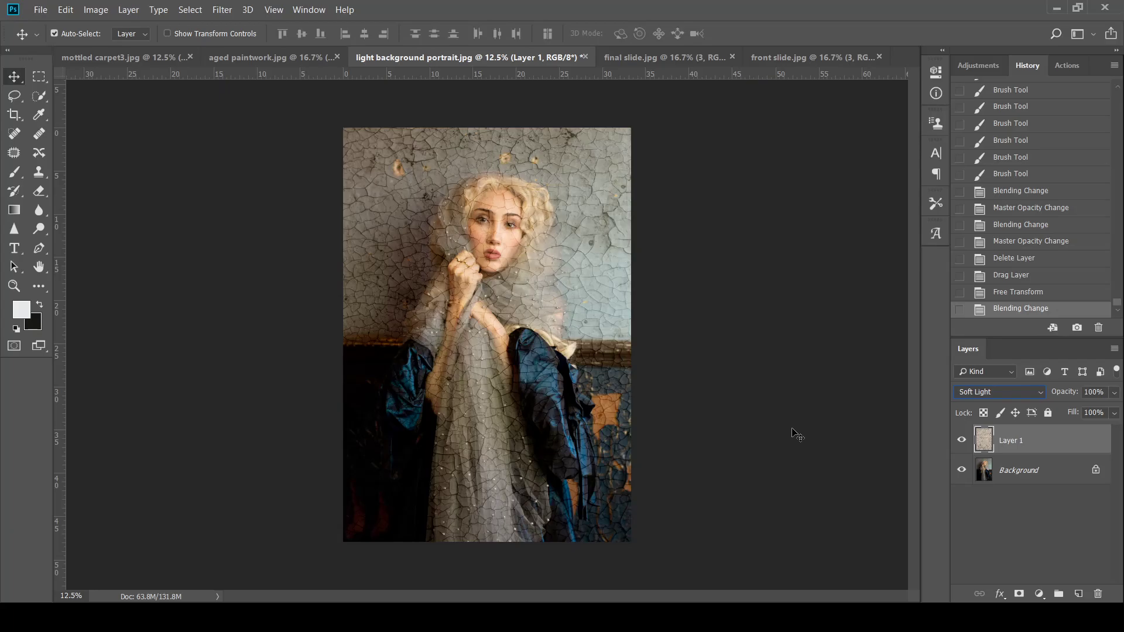
{"action": "left_click", "coordinate": [1019, 593]}
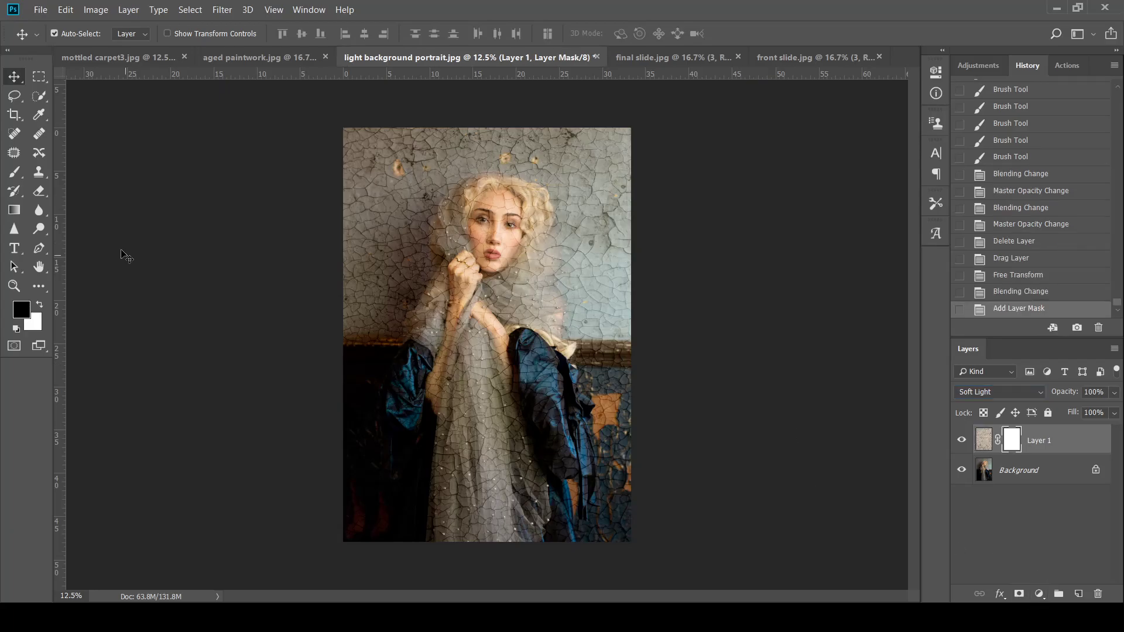
- Mask the cracked paint off the wall around the woman with a black brush at 85% opacity
{"action": "left_click", "coordinate": [14, 172]}
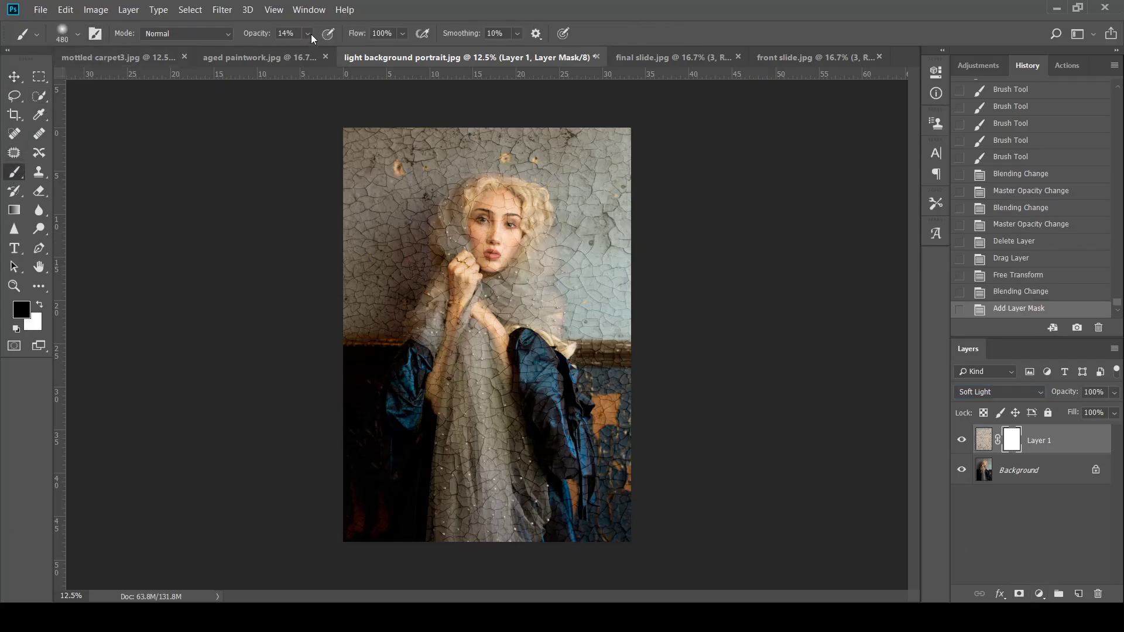
{"action": "key", "text": "8"}
{"action": "key", "text": "5"}
{"action": "mouse_move", "coordinate": [418, 141]}
{"action": "left_mouse_down"}
{"action": "mouse_move", "coordinate": [415, 274]}
{"action": "mouse_move", "coordinate": [374, 336]}
{"action": "mouse_move", "coordinate": [371, 296]}
{"action": "mouse_move", "coordinate": [339, 234]}
{"action": "mouse_move", "coordinate": [345, 103]}
{"action": "mouse_move", "coordinate": [440, 175]}
{"action": "mouse_move", "coordinate": [593, 174]}
{"action": "mouse_move", "coordinate": [621, 136]}
{"action": "mouse_move", "coordinate": [627, 208]}
{"action": "mouse_move", "coordinate": [567, 246]}
{"action": "mouse_move", "coordinate": [586, 351]}
{"action": "mouse_move", "coordinate": [614, 211]}
{"action": "left_mouse_up"}
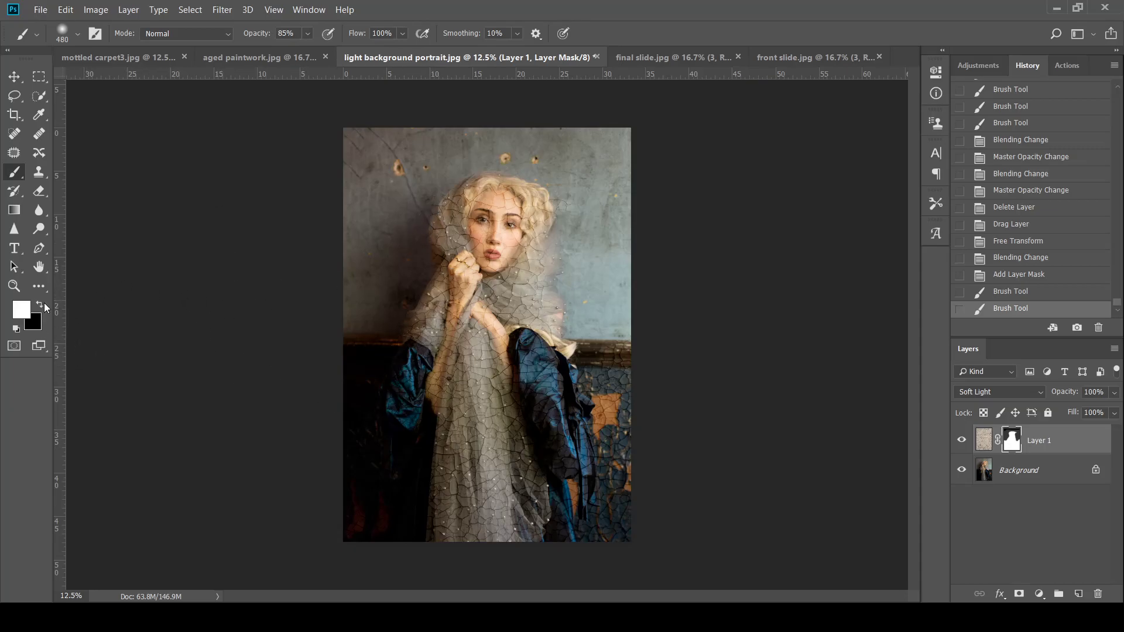
- Restore the cracked paint over most of the wall by painting white on the layer mask
{"action": "mouse_move", "coordinate": [384, 133]}
{"action": "left_mouse_down"}
{"action": "mouse_move", "coordinate": [369, 352]}
{"action": "mouse_move", "coordinate": [386, 363]}
{"action": "left_mouse_up"}
{"action": "mouse_move", "coordinate": [560, 153]}
{"action": "left_mouse_down"}
{"action": "mouse_move", "coordinate": [617, 165]}
{"action": "mouse_move", "coordinate": [558, 317]}
{"action": "mouse_move", "coordinate": [612, 408]}
{"action": "mouse_move", "coordinate": [627, 334]}
{"action": "mouse_move", "coordinate": [524, 367]}
{"action": "mouse_move", "coordinate": [503, 193]}
{"action": "mouse_move", "coordinate": [333, 319]}
{"action": "left_mouse_up"}
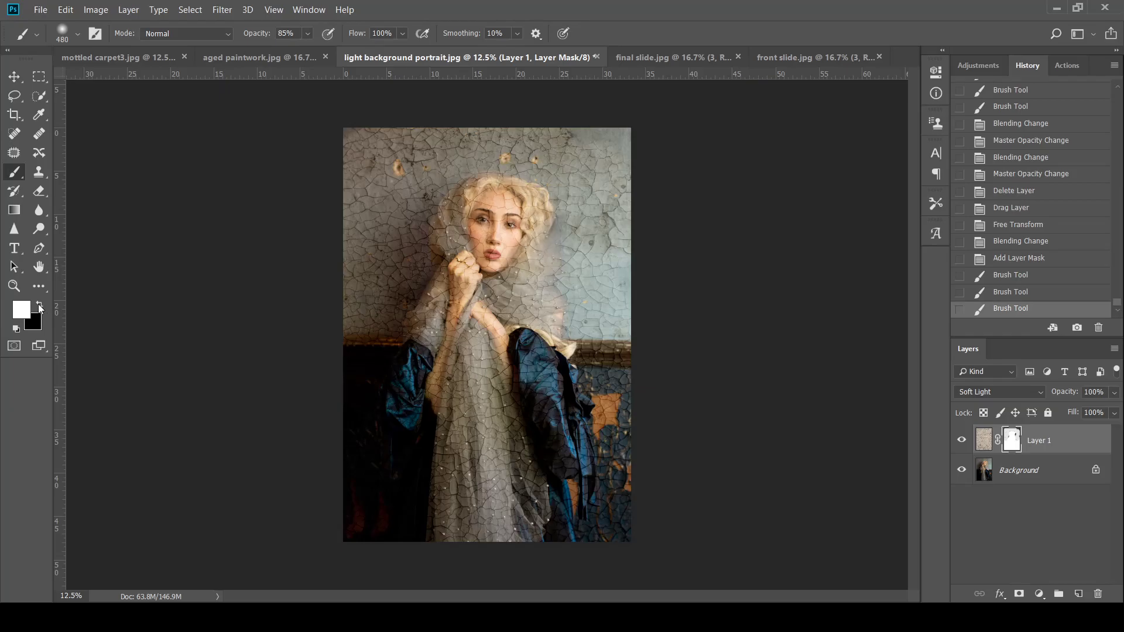
{"action": "mouse_move", "coordinate": [433, 240]}
{"action": "left_mouse_down"}
{"action": "mouse_move", "coordinate": [491, 199]}
{"action": "mouse_move", "coordinate": [486, 259]}
{"action": "left_mouse_up"}
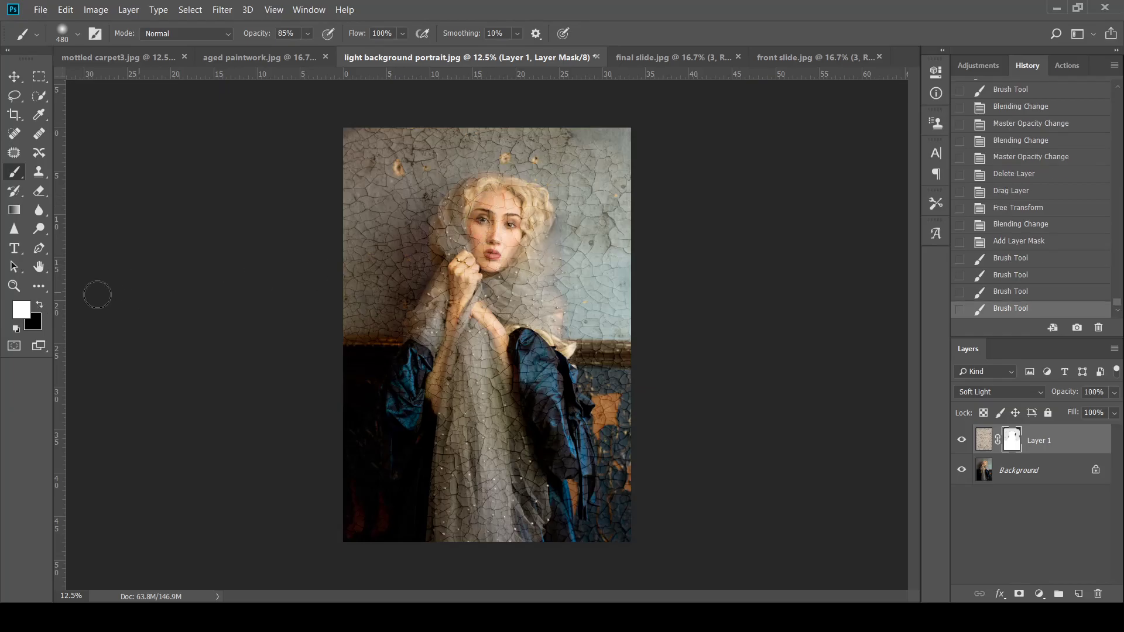
- Mask the cracked paint off the woman's face, hands, forearms and blue sleeves in black, reducing the brush size to 175 for the finer areas
{"action": "left_click", "coordinate": [38, 306]}
{"action": "mouse_move", "coordinate": [463, 199]}
{"action": "left_mouse_down"}
{"action": "mouse_move", "coordinate": [496, 208]}
{"action": "mouse_move", "coordinate": [482, 241]}
{"action": "mouse_move", "coordinate": [491, 260]}
{"action": "mouse_move", "coordinate": [509, 213]}
{"action": "mouse_move", "coordinate": [495, 201]}
{"action": "mouse_move", "coordinate": [484, 292]}
{"action": "left_mouse_up"}
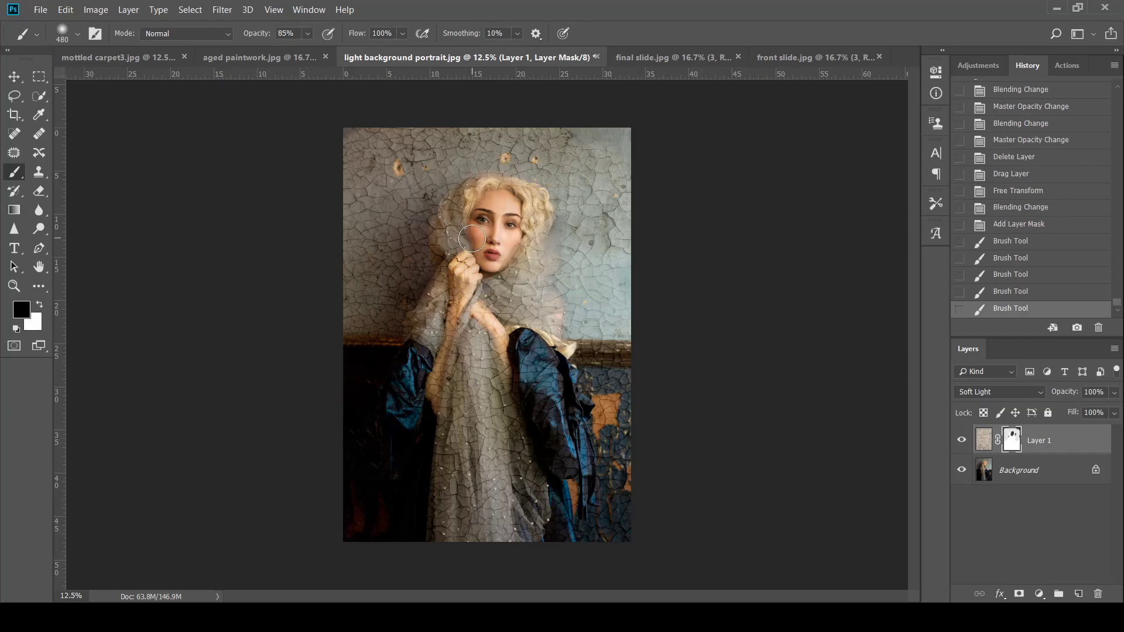
{"action": "mouse_move", "coordinate": [469, 267]}
{"action": "left_mouse_down"}
{"action": "mouse_move", "coordinate": [440, 309]}
{"action": "mouse_move", "coordinate": [460, 277]}
{"action": "mouse_move", "coordinate": [432, 400]}
{"action": "mouse_move", "coordinate": [463, 282]}
{"action": "mouse_move", "coordinate": [507, 360]}
{"action": "mouse_move", "coordinate": [481, 305]}
{"action": "mouse_move", "coordinate": [502, 340]}
{"action": "left_mouse_up"}
{"action": "key", "text": "bracketleft"}
{"action": "key", "text": "bracketleft"}
{"action": "key", "text": "bracketleft"}
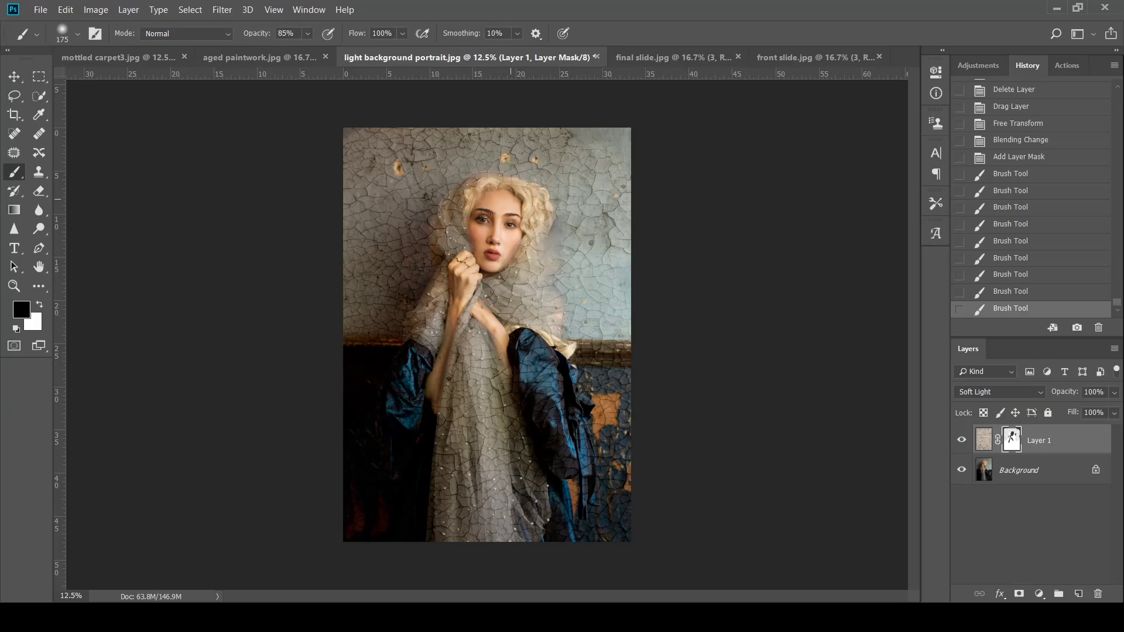
{"action": "left_click_drag", "start_coordinate": [472, 194], "coordinate": [519, 208]}
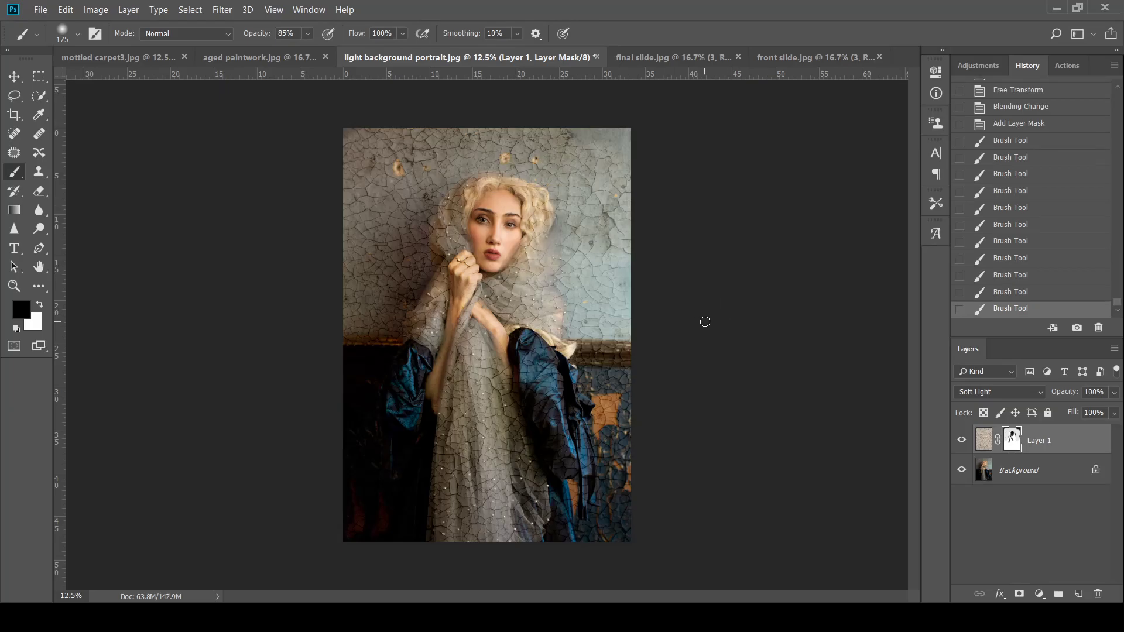
{"action": "mouse_move", "coordinate": [526, 346]}
{"action": "left_mouse_down"}
{"action": "mouse_move", "coordinate": [523, 375]}
{"action": "mouse_move", "coordinate": [587, 466]}
{"action": "mouse_move", "coordinate": [581, 442]}
{"action": "mouse_move", "coordinate": [574, 476]}
{"action": "mouse_move", "coordinate": [563, 452]}
{"action": "left_mouse_up"}
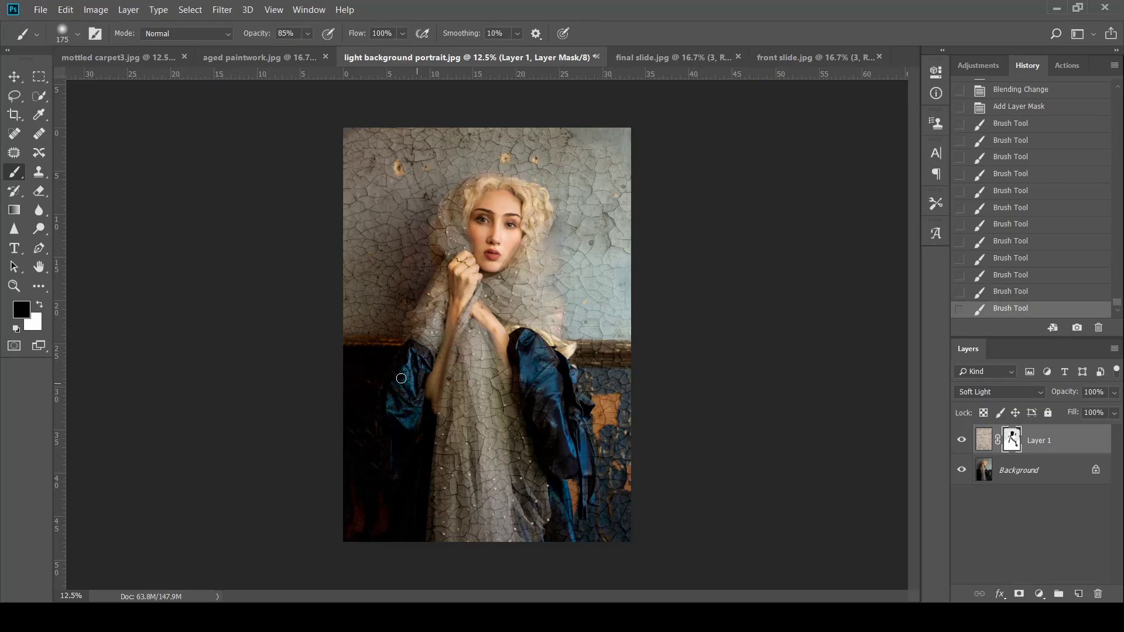
{"action": "left_click", "coordinate": [416, 376]}
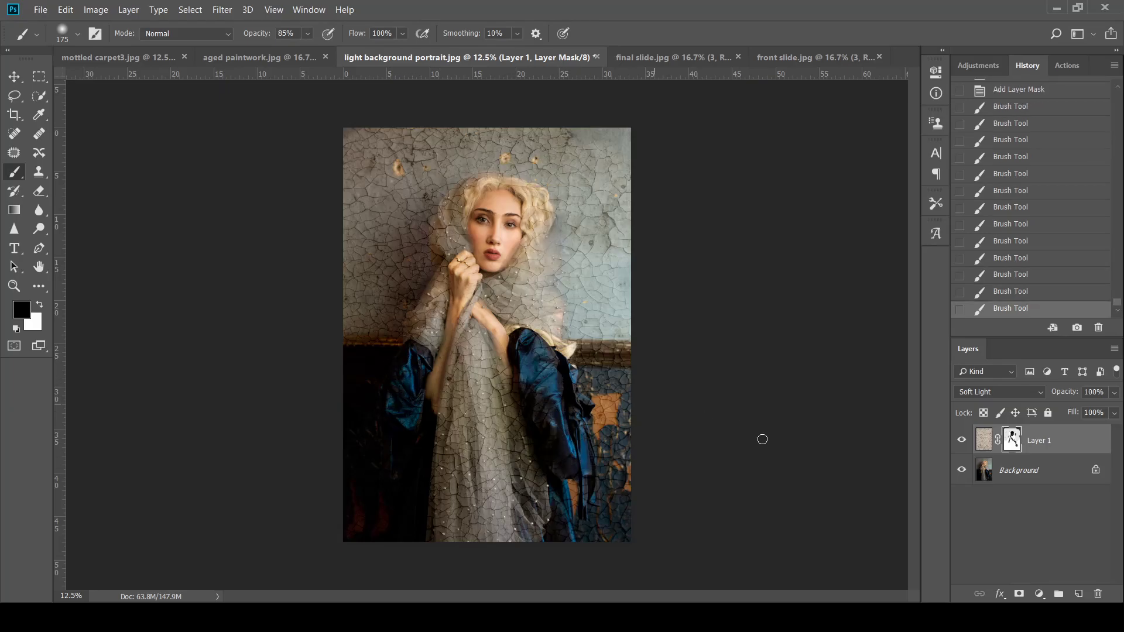
- Try the cracked paint layer in Screen mode with varied opacity, and set it to Multiply at 100% opacity
{"action": "left_click", "coordinate": [1037, 392]}
{"action": "key", "text": "Up"}
{"action": "key", "text": "Up"}
{"action": "key", "text": "Up"}
{"action": "key", "text": "Up"}
{"action": "key", "text": "Up"}
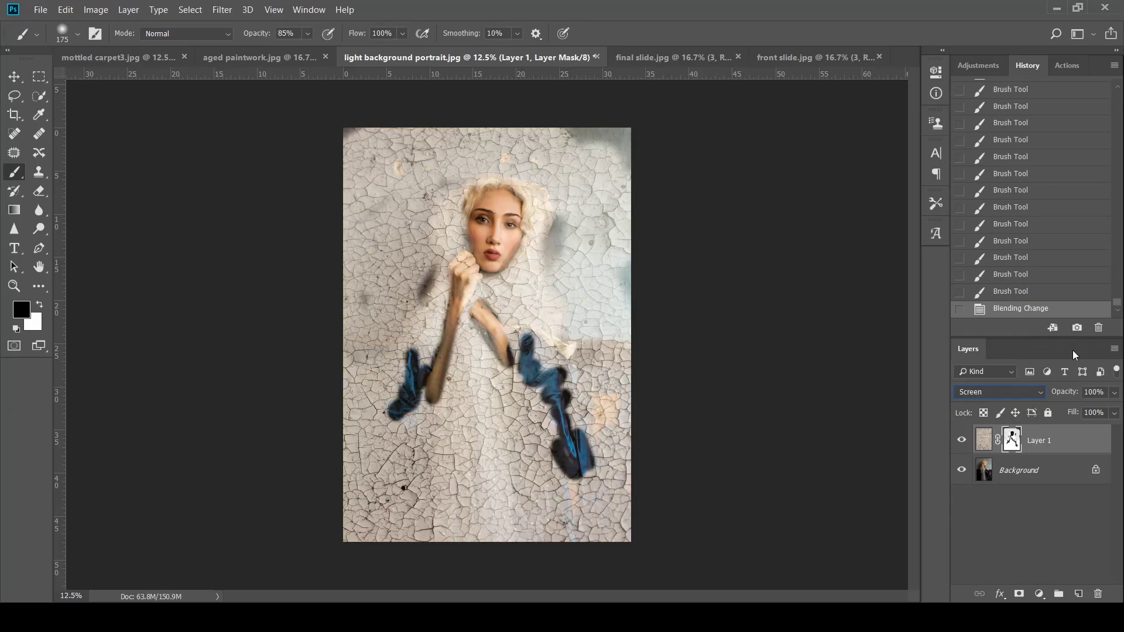
{"action": "left_click_drag", "start_coordinate": [1089, 412], "coordinate": [1121, 408]}
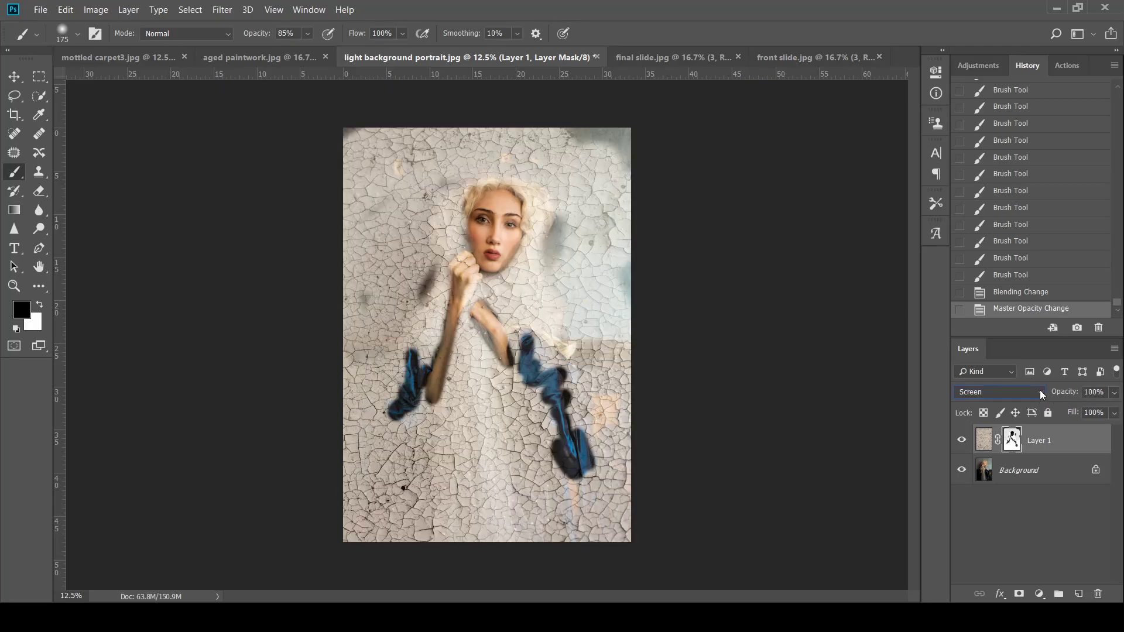
{"action": "left_click", "coordinate": [974, 76]}
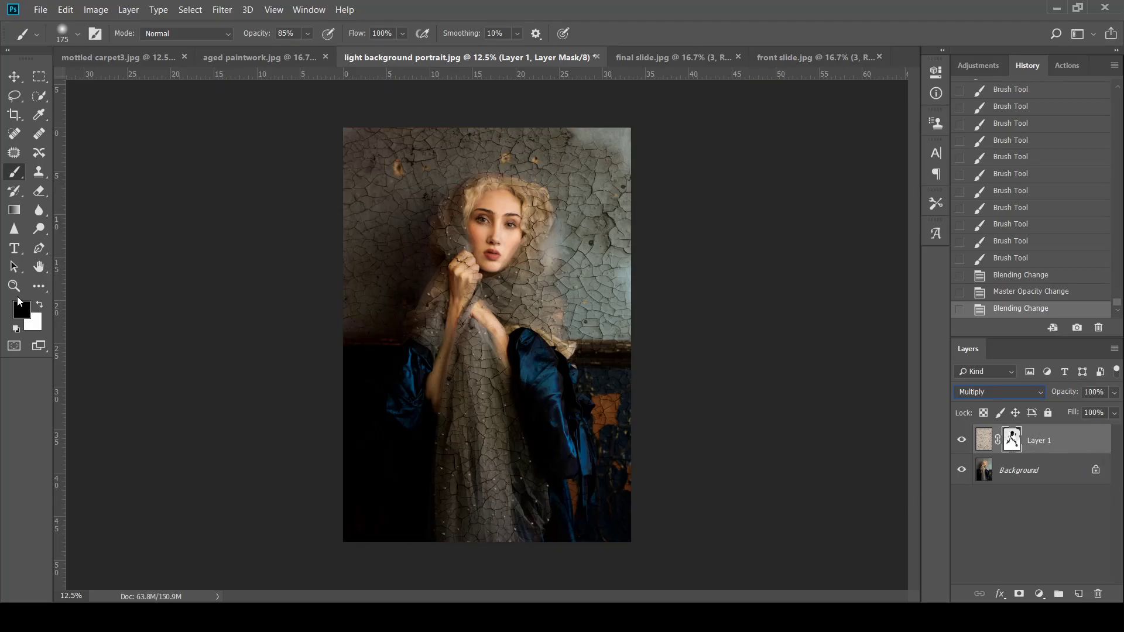
- Refine the layer mask, restoring the cracked paint on the wall to the right of the woman in white and removing it from her hands in black
{"action": "left_click", "coordinate": [41, 305]}
{"action": "mouse_move", "coordinate": [572, 131]}
{"action": "left_mouse_down"}
{"action": "mouse_move", "coordinate": [625, 131]}
{"action": "mouse_move", "coordinate": [620, 298]}
{"action": "mouse_move", "coordinate": [568, 238]}
{"action": "mouse_move", "coordinate": [547, 269]}
{"action": "mouse_move", "coordinate": [607, 291]}
{"action": "mouse_move", "coordinate": [598, 297]}
{"action": "left_mouse_up"}
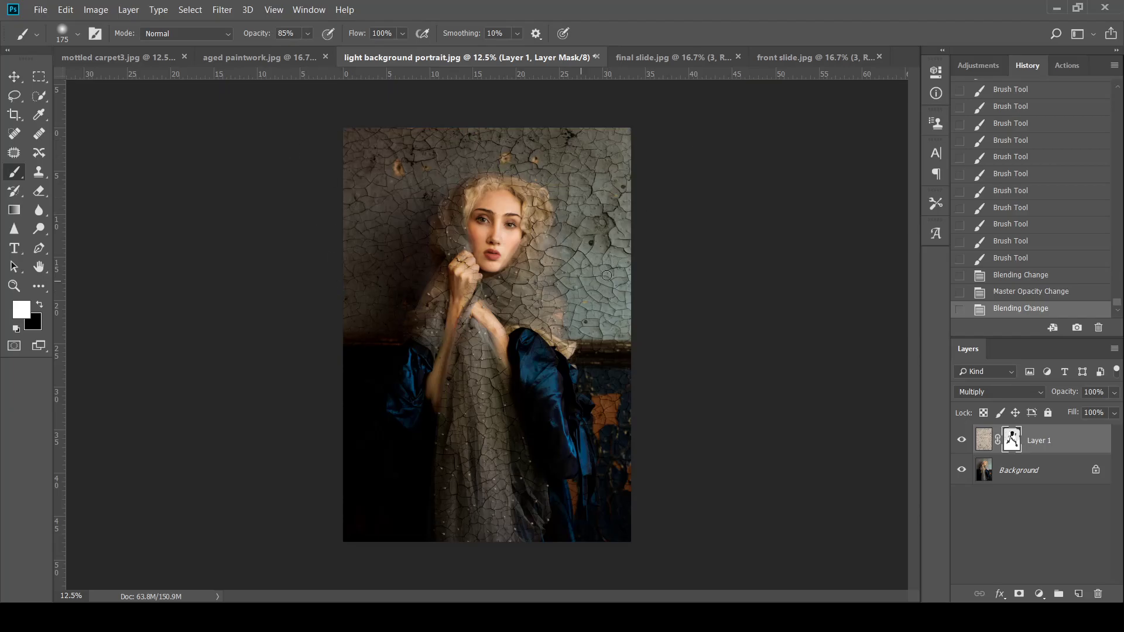
{"action": "left_click_drag", "start_coordinate": [595, 369], "coordinate": [700, 431]}
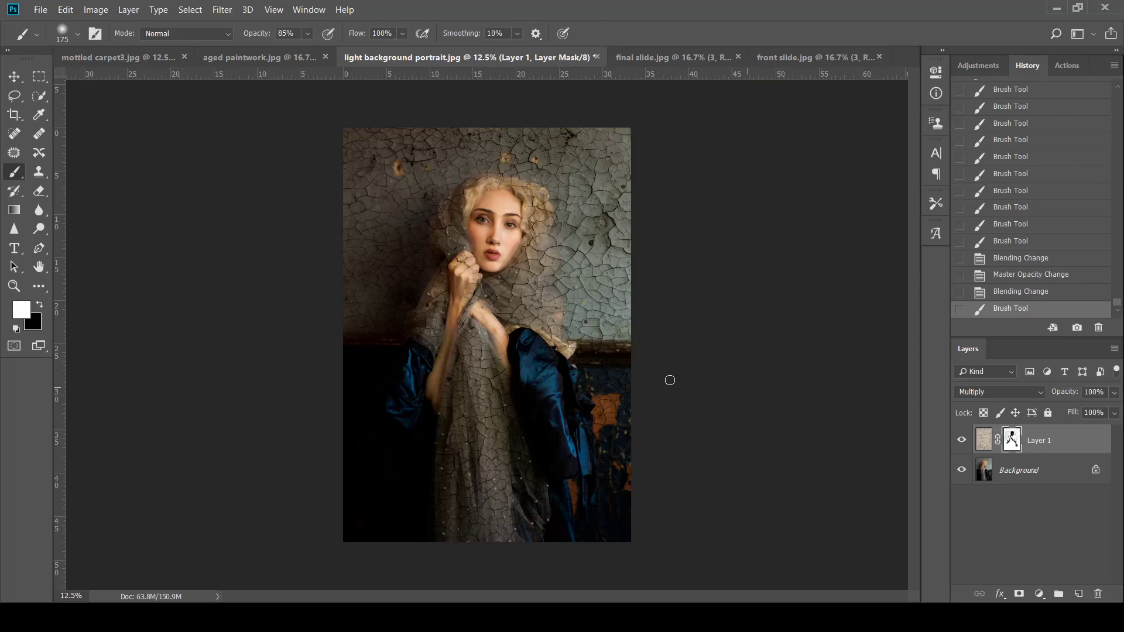
{"action": "left_click", "coordinate": [38, 304]}
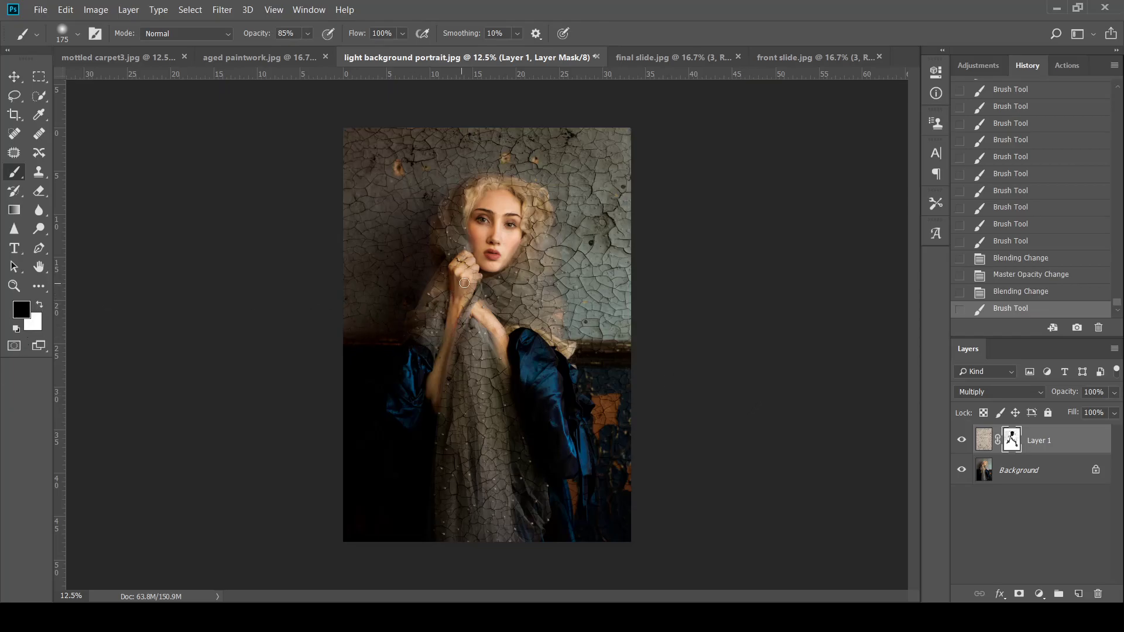
{"action": "mouse_move", "coordinate": [471, 281]}
{"action": "left_mouse_down"}
{"action": "mouse_move", "coordinate": [456, 314]}
{"action": "mouse_move", "coordinate": [480, 315]}
{"action": "mouse_move", "coordinate": [505, 349]}
{"action": "mouse_move", "coordinate": [468, 251]}
{"action": "left_mouse_up"}
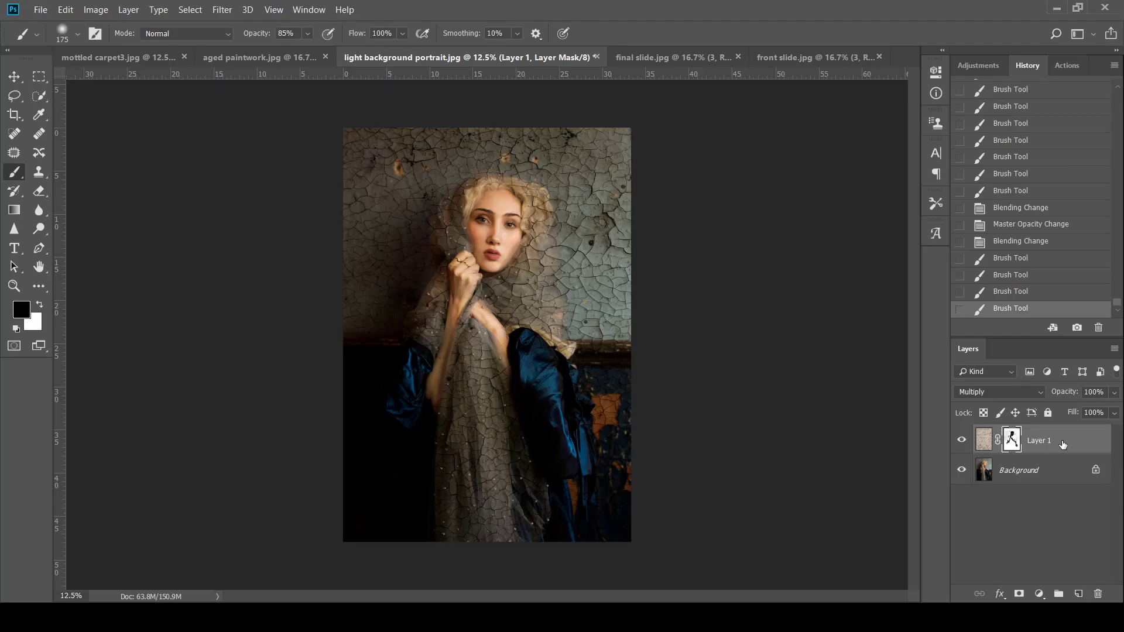
- Delete the cracked paint layer from the portrait and close aged paintwork.jpg
{"action": "left_click_drag", "start_coordinate": [1084, 561], "coordinate": [1097, 593]}
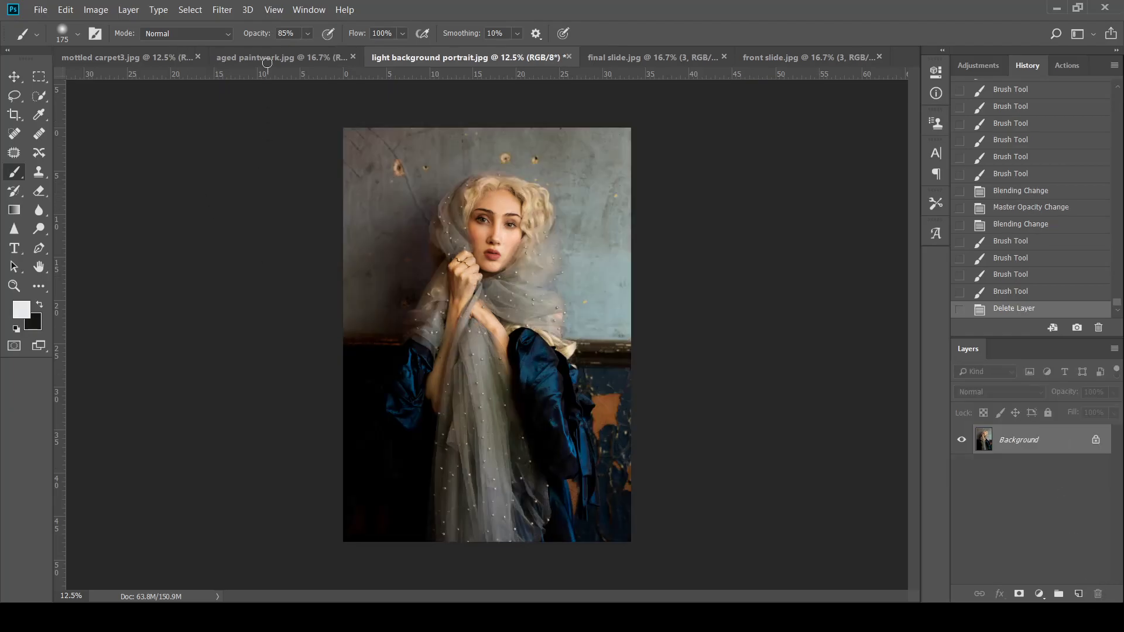
{"action": "left_click", "coordinate": [352, 57]}
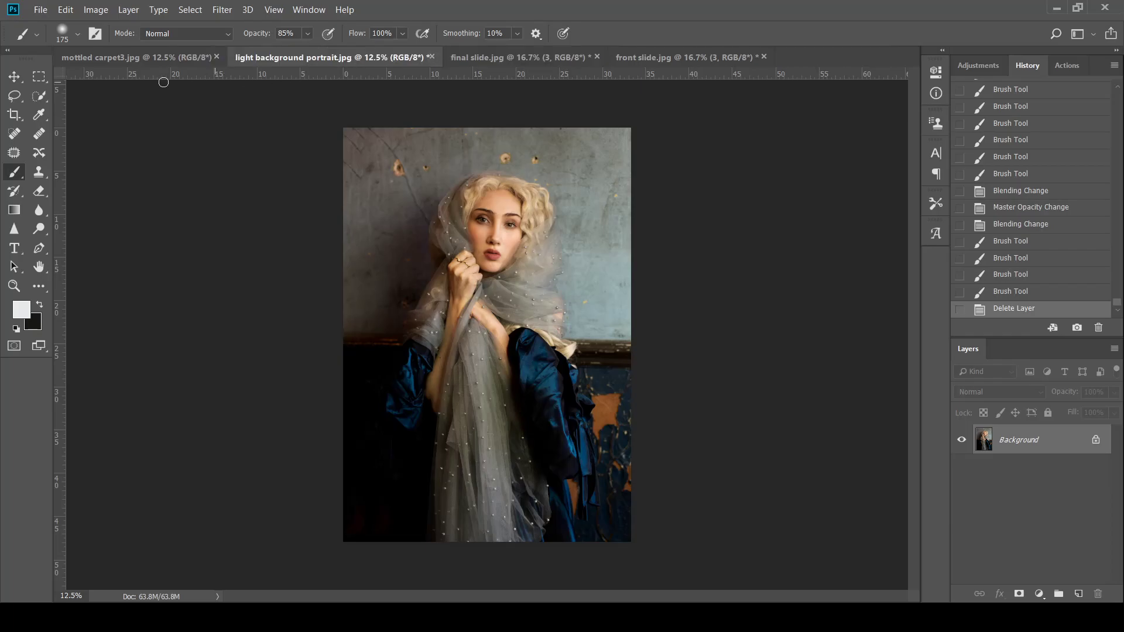
- Copy the texture from mottled carpet3.jpg into the portrait as a new layer and stretch it to cover the whole image
{"action": "left_click", "coordinate": [126, 57]}
{"action": "left_click", "coordinate": [18, 79]}
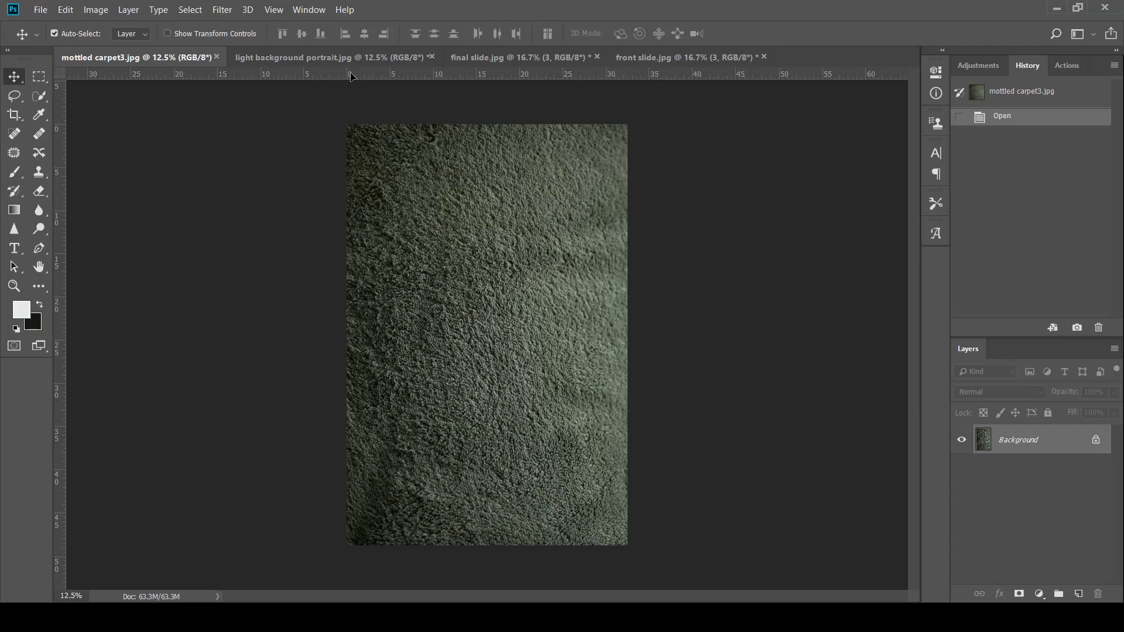
{"action": "left_click_drag", "start_coordinate": [350, 62], "coordinate": [513, 367]}
{"action": "key", "text": "ctrl+t"}
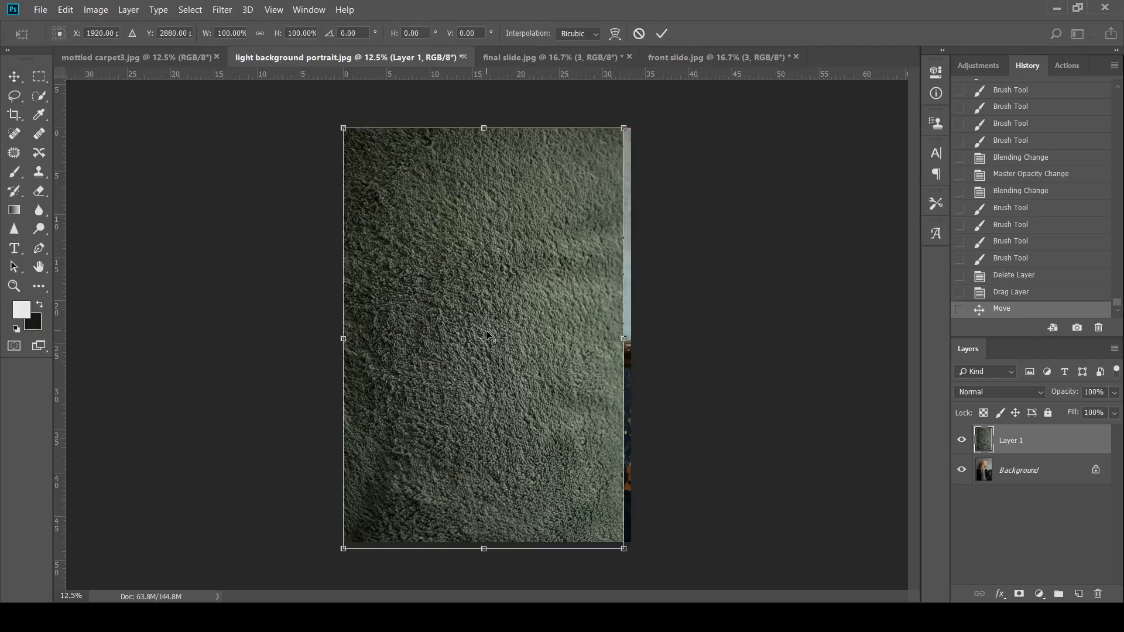
{"action": "left_click_drag", "start_coordinate": [624, 338], "coordinate": [666, 338]}
{"action": "key", "text": "Return"}
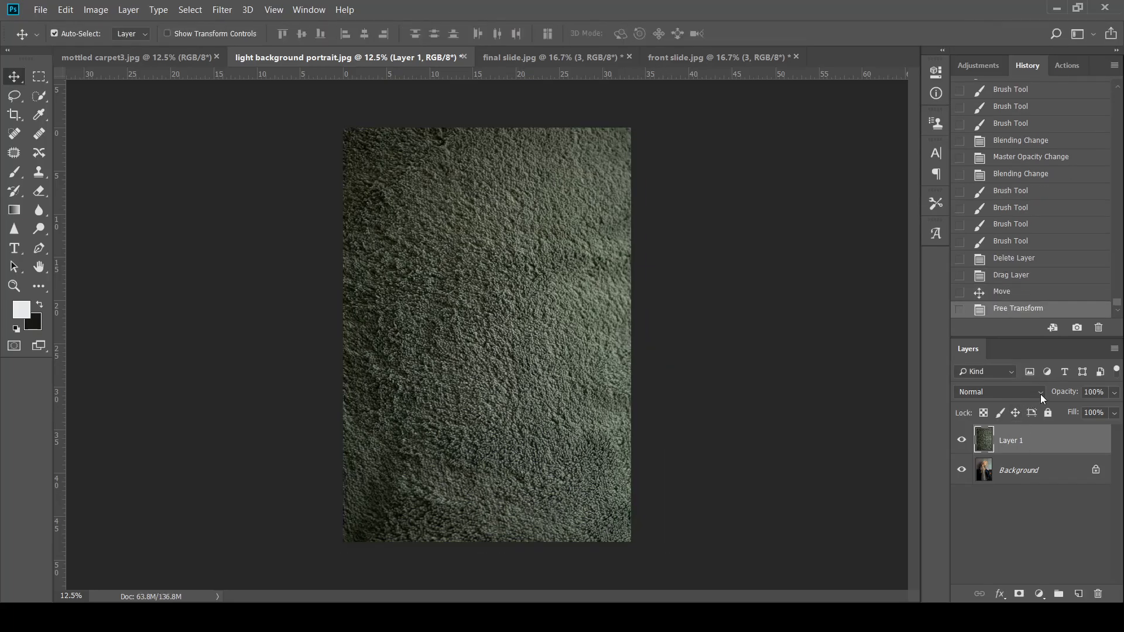
- Set the mottled carpet layer's blend mode to Soft Light and add a layer mask to it
{"action": "key", "text": "shift+alt+f"}
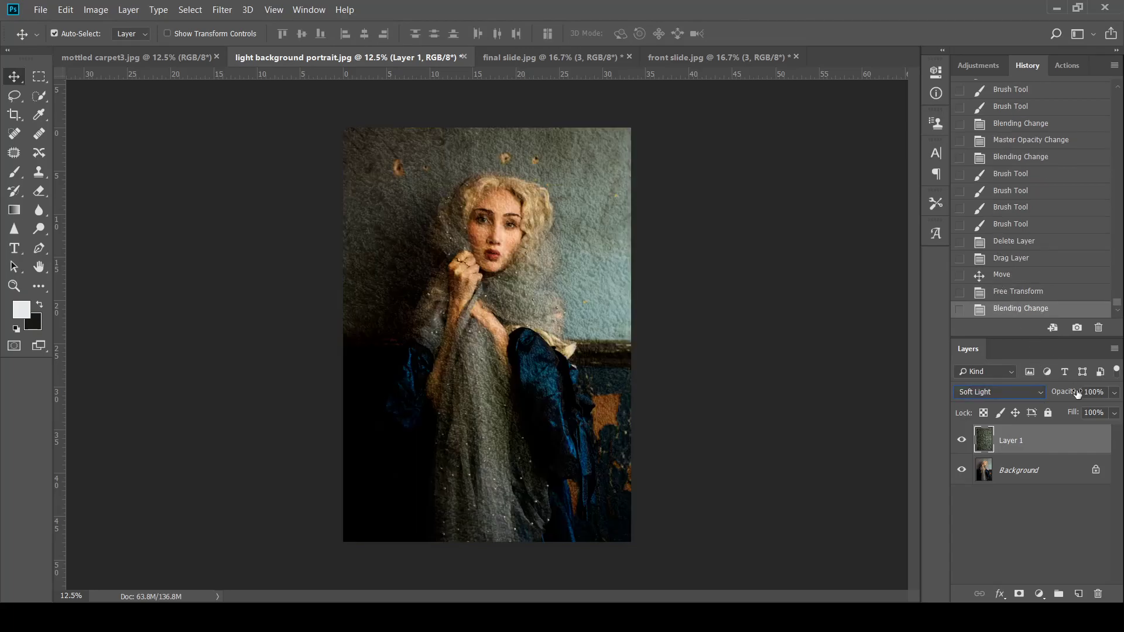
{"action": "left_click", "coordinate": [1018, 594]}
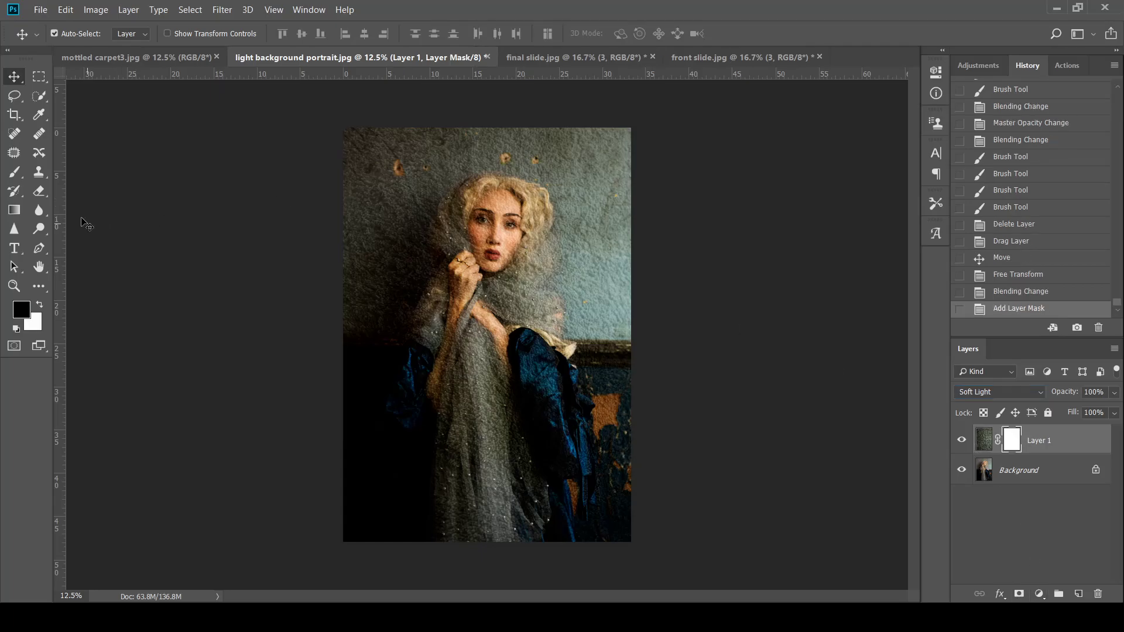
- Enlarge the brush to 800 px and paint black on the mottled carpet layer's mask over the woman's face
{"action": "left_click", "coordinate": [14, 171]}
{"action": "key", "text": "bracketright"}
{"action": "key", "text": "bracketright"}
{"action": "key", "text": "bracketright"}
{"action": "key", "text": "bracketright"}
{"action": "key", "text": "bracketright"}
{"action": "key", "text": "bracketright"}
{"action": "key", "text": "bracketright"}
{"action": "key", "text": "bracketright"}
{"action": "mouse_move", "coordinate": [485, 209]}
{"action": "left_mouse_down"}
{"action": "mouse_move", "coordinate": [504, 252]}
{"action": "mouse_move", "coordinate": [480, 245]}
{"action": "mouse_move", "coordinate": [486, 222]}
{"action": "left_mouse_up"}
- Lower the brush opacity to 26% and paint the mask black over the woman's hands, arms, veil and blue sleeves
{"action": "left_click", "coordinate": [307, 32]}
{"action": "left_click_drag", "start_coordinate": [316, 48], "coordinate": [281, 47]}
{"action": "mouse_move", "coordinate": [462, 329]}
{"action": "left_mouse_down"}
{"action": "mouse_move", "coordinate": [457, 352]}
{"action": "mouse_move", "coordinate": [510, 357]}
{"action": "mouse_move", "coordinate": [508, 372]}
{"action": "mouse_move", "coordinate": [510, 214]}
{"action": "mouse_move", "coordinate": [524, 314]}
{"action": "mouse_move", "coordinate": [433, 396]}
{"action": "left_mouse_up"}
{"action": "left_click_drag", "start_coordinate": [433, 396], "coordinate": [455, 432]}
{"action": "left_click", "coordinate": [456, 431]}
{"action": "mouse_move", "coordinate": [538, 449]}
{"action": "left_mouse_down"}
{"action": "mouse_move", "coordinate": [554, 433]}
{"action": "mouse_move", "coordinate": [570, 460]}
{"action": "left_mouse_up"}
{"action": "left_click_drag", "start_coordinate": [571, 460], "coordinate": [558, 446]}
{"action": "left_click", "coordinate": [468, 403]}
{"action": "left_click", "coordinate": [427, 371]}
{"action": "left_click", "coordinate": [445, 395]}
{"action": "left_click", "coordinate": [475, 425]}
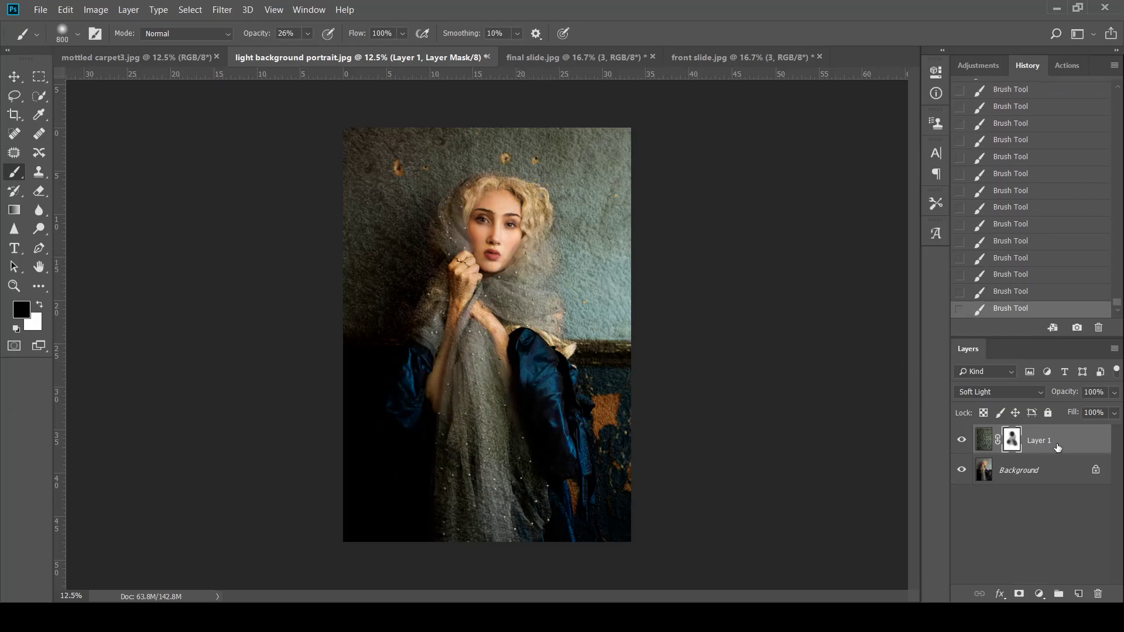
- Try the mottled carpet layer in Screen blend mode with its opacity lowered to about 32%
{"action": "left_click", "coordinate": [1044, 392]}
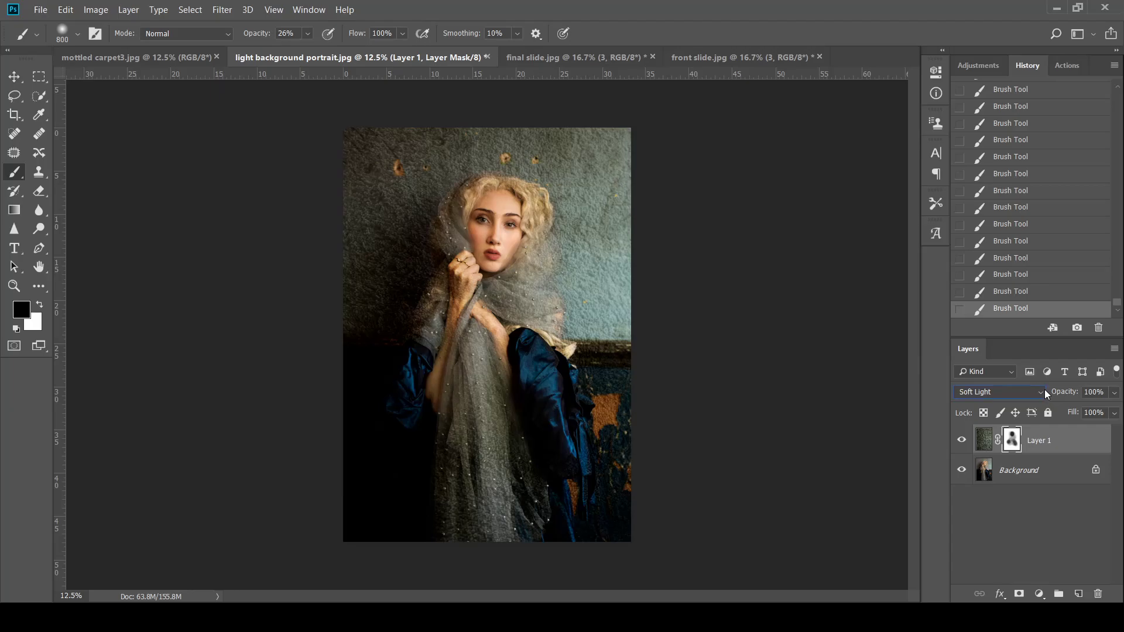
{"action": "left_click", "coordinate": [992, 146]}
{"action": "left_click", "coordinate": [1113, 393]}
{"action": "left_click_drag", "start_coordinate": [1111, 407], "coordinate": [1069, 405]}
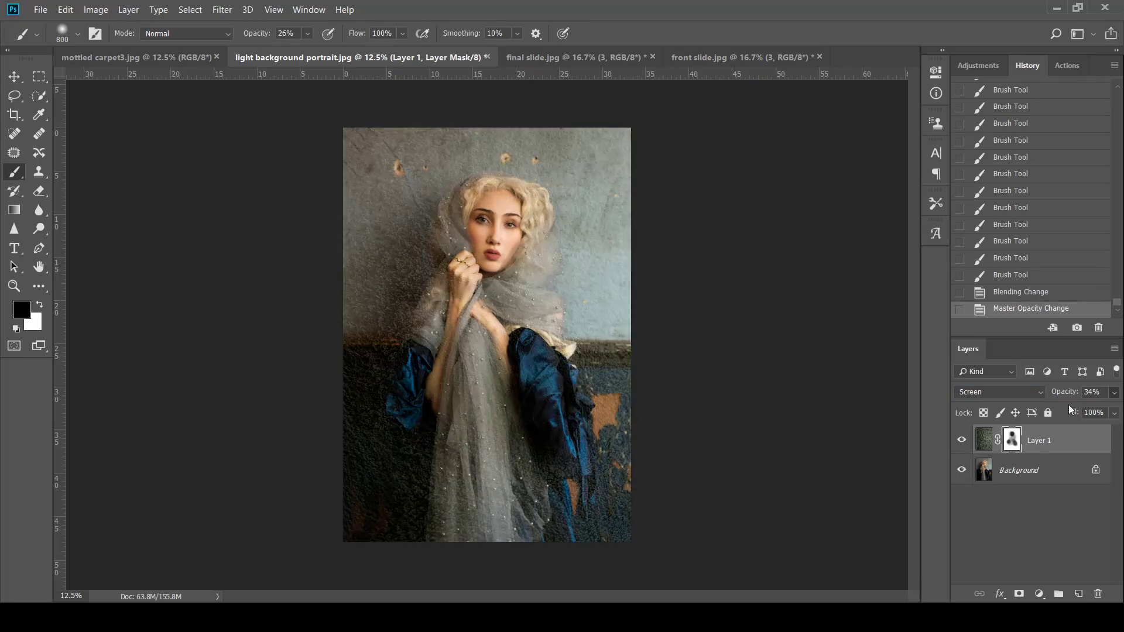
- Try the mottled carpet layer in Multiply blend mode with its opacity raised to 98%
{"action": "left_click", "coordinate": [1039, 396]}
{"action": "left_click", "coordinate": [968, 82]}
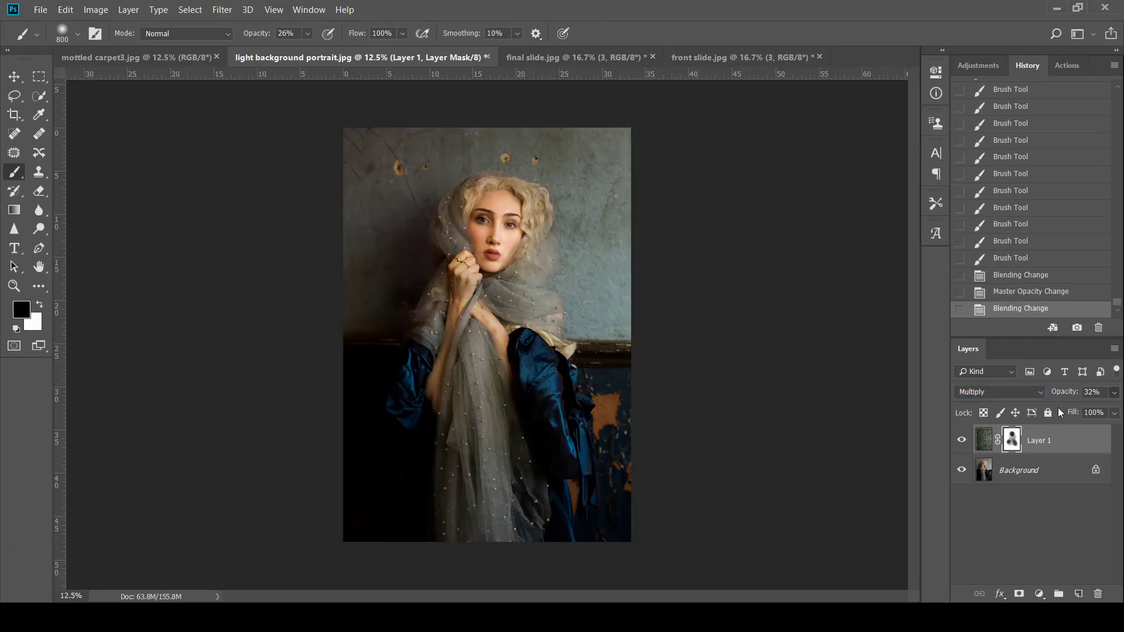
{"action": "left_click_drag", "start_coordinate": [1094, 411], "coordinate": [1111, 411]}
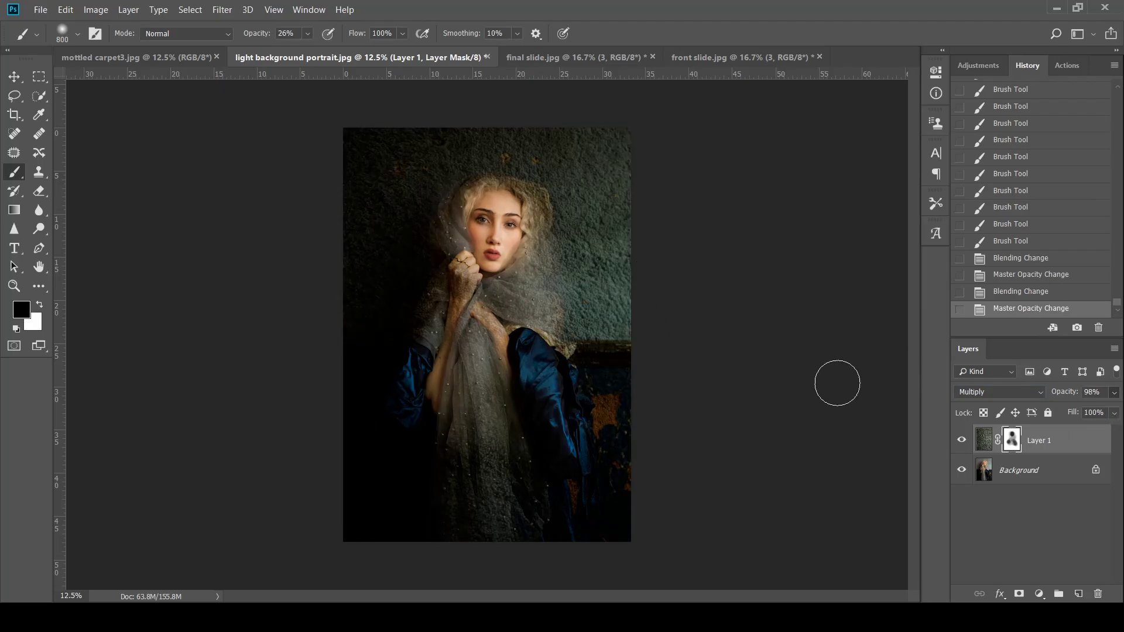
- Set the mottled carpet layer to 59% opacity and Soft Light blend mode, comparing the portrait with and without it
{"action": "left_click", "coordinate": [1114, 393]}
{"action": "left_click_drag", "start_coordinate": [1111, 411], "coordinate": [1096, 414]}
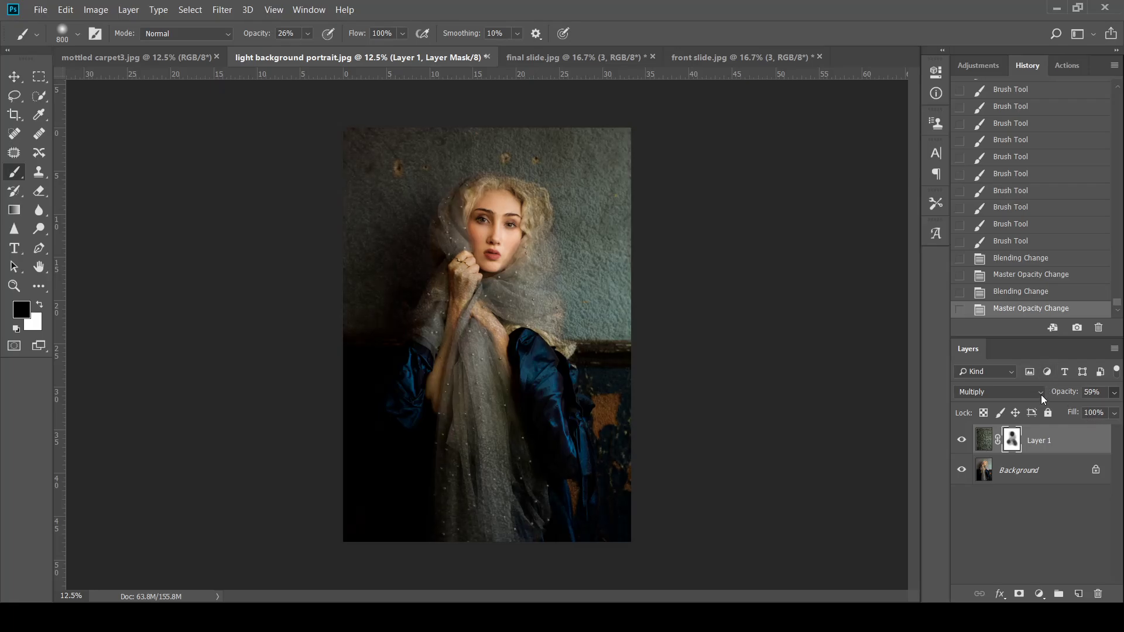
{"action": "scroll", "coordinate": [1040, 395], "scroll_direction": "down", "scroll_amount": 10}
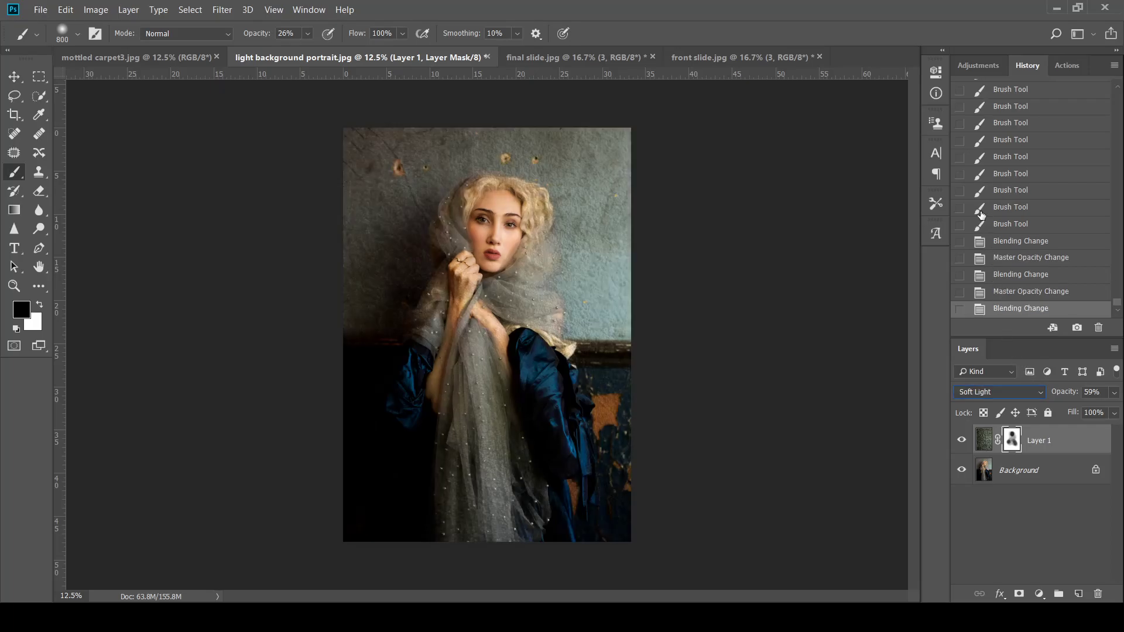
{"action": "left_click", "coordinate": [961, 440]}
{"action": "left_click", "coordinate": [961, 441]}
- Paint more black on the layer mask to remove the carpet texture from the long veil below the woman's hands
{"action": "left_click_drag", "start_coordinate": [499, 431], "coordinate": [482, 450]}
{"action": "mouse_move", "coordinate": [482, 450]}
{"action": "left_mouse_down"}
{"action": "mouse_move", "coordinate": [477, 400]}
{"action": "mouse_move", "coordinate": [452, 524]}
{"action": "left_mouse_up"}
{"action": "left_click_drag", "start_coordinate": [469, 402], "coordinate": [488, 457]}
{"action": "left_click_drag", "start_coordinate": [529, 529], "coordinate": [515, 539]}
{"action": "left_click_drag", "start_coordinate": [515, 539], "coordinate": [484, 497]}
{"action": "left_click_drag", "start_coordinate": [473, 367], "coordinate": [484, 378]}
{"action": "mouse_move", "coordinate": [484, 378]}
{"action": "left_mouse_down"}
{"action": "mouse_move", "coordinate": [461, 334]}
{"action": "mouse_move", "coordinate": [460, 362]}
{"action": "left_mouse_up"}
{"action": "left_click_drag", "start_coordinate": [460, 362], "coordinate": [468, 386]}
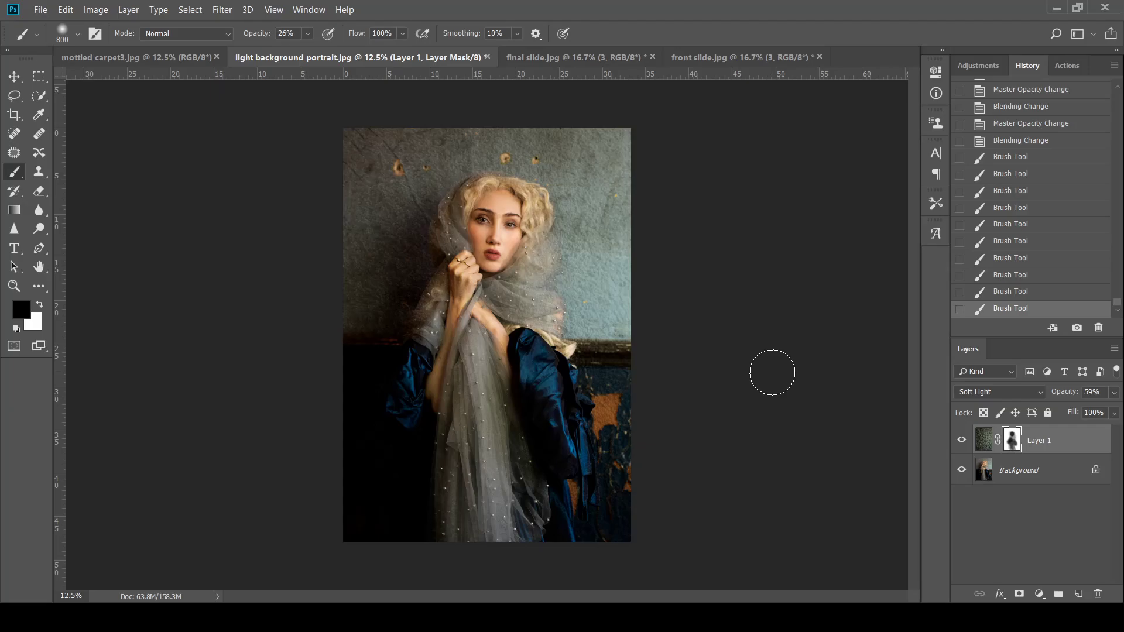
- Switch to the final slide.jpg document to show the closing slide
{"action": "left_click", "coordinate": [535, 56]}
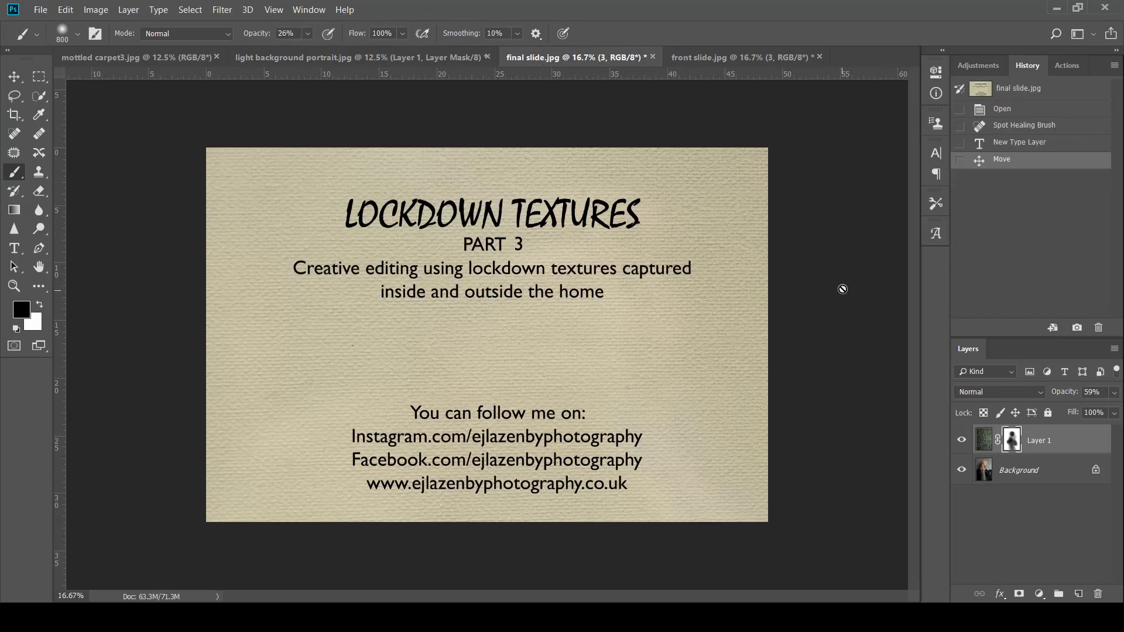
{"action": "key", "text": "x"}
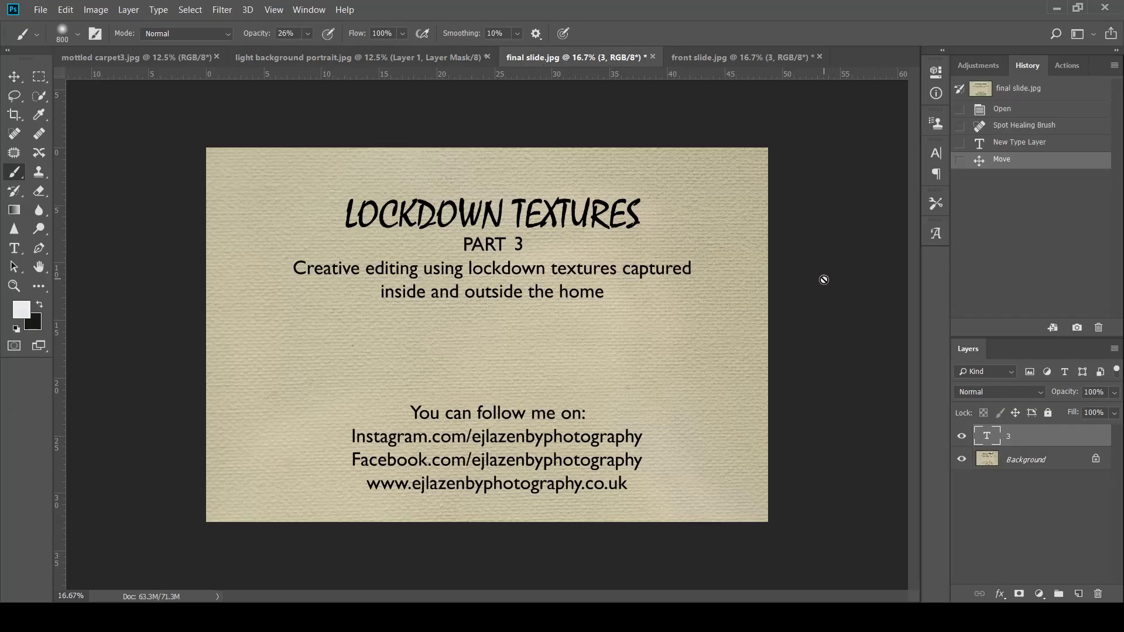